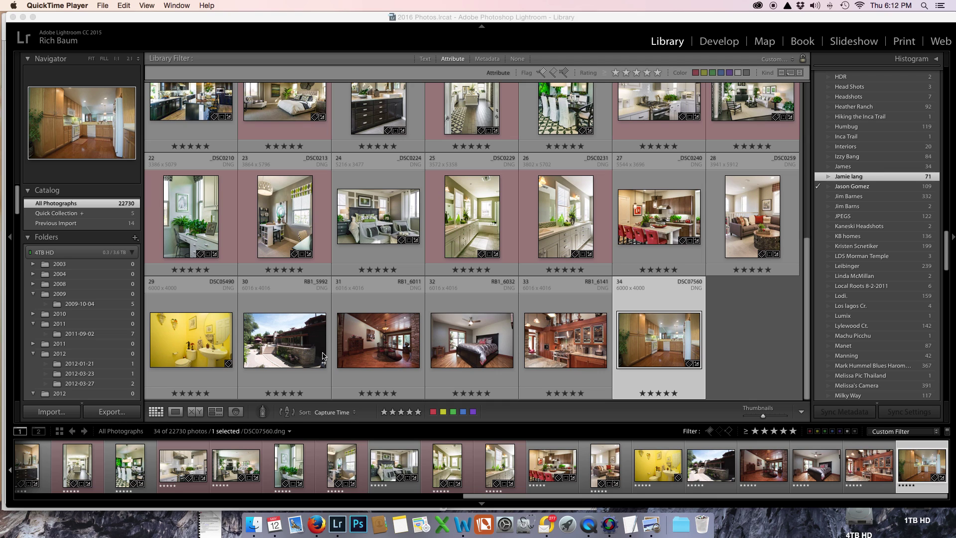
Open the exterior house photo RB1_5992.dng in the Develop module and turn on its highlight clipping overlay.
double_click(298, 352)
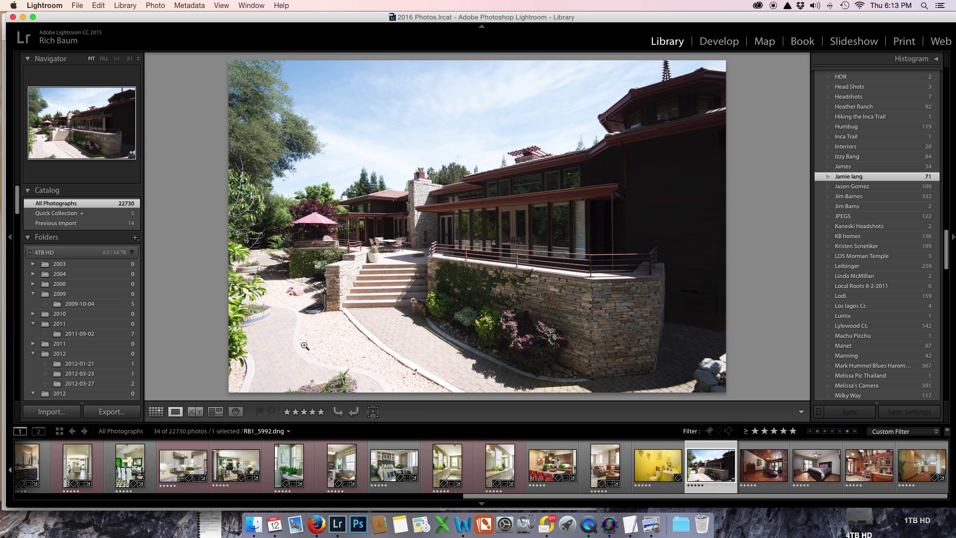
click(720, 46)
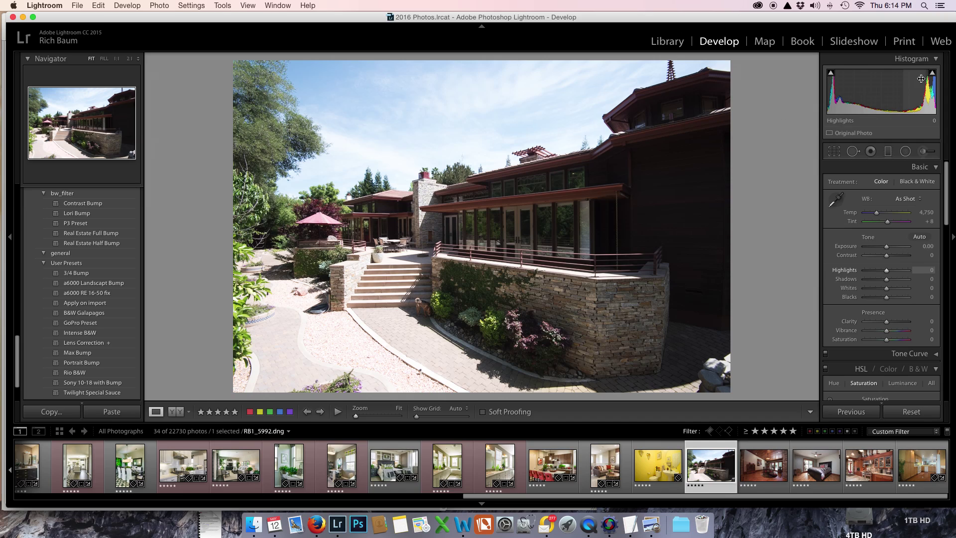
mouse_move(932, 74)
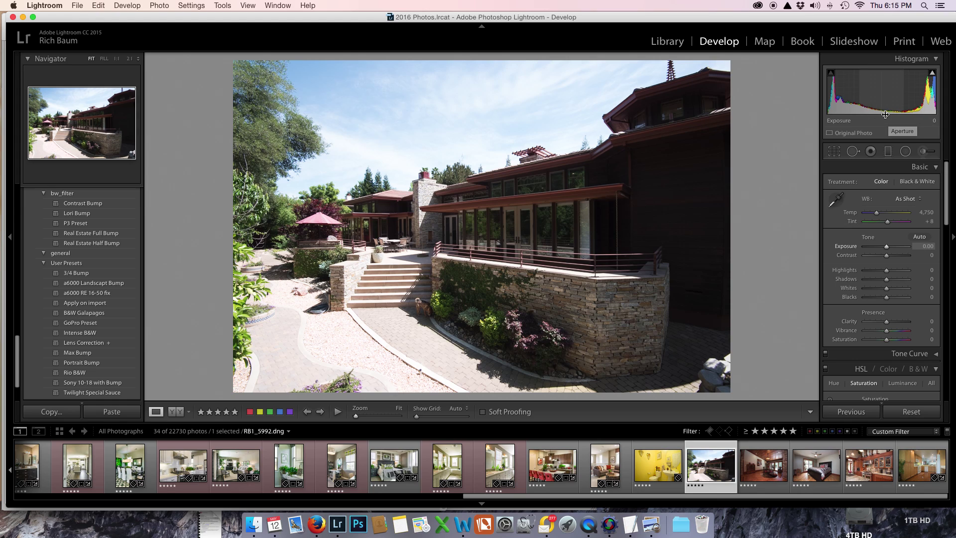
click(932, 74)
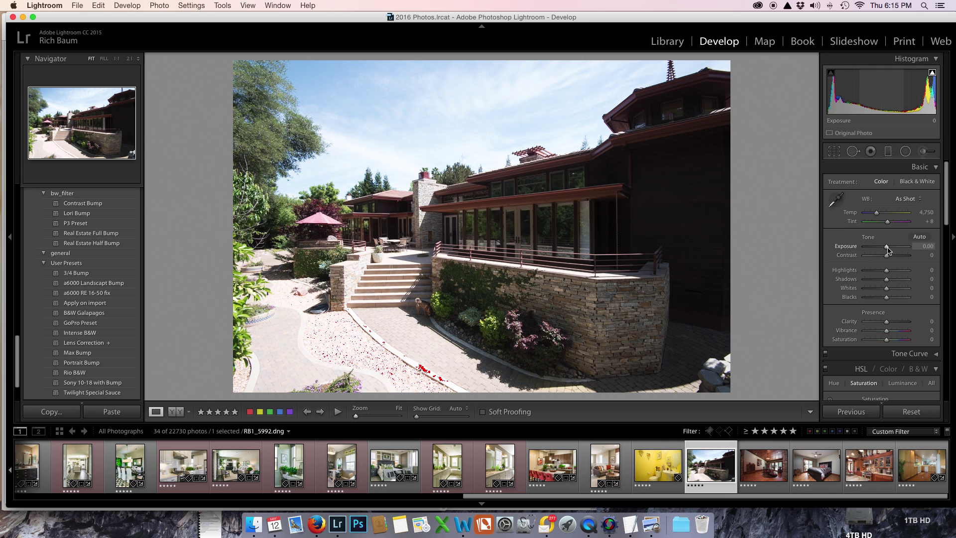
Try an Exposure of +1.20, compare the photo with and without the highlight clipping overlay, and return Exposure to 0.
drag(888, 248, 891, 250)
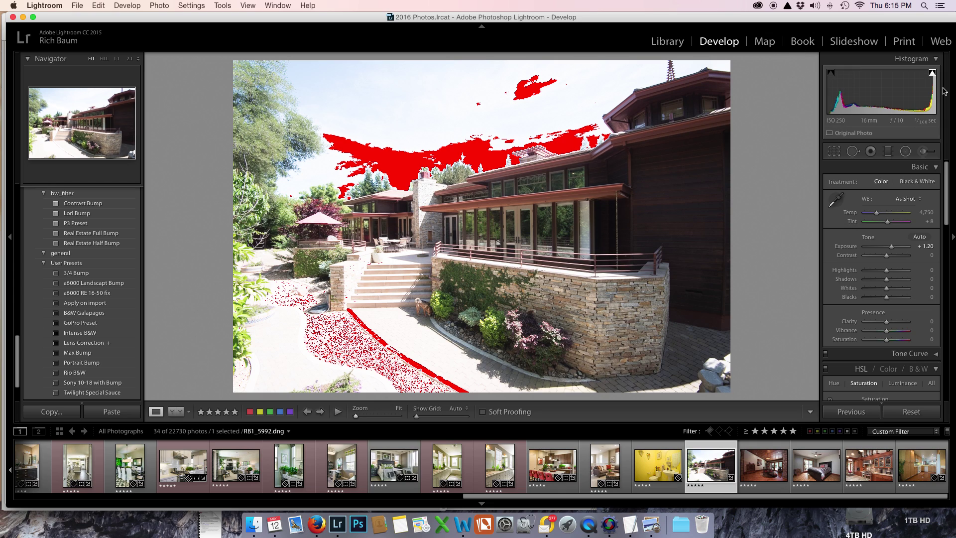
click(932, 73)
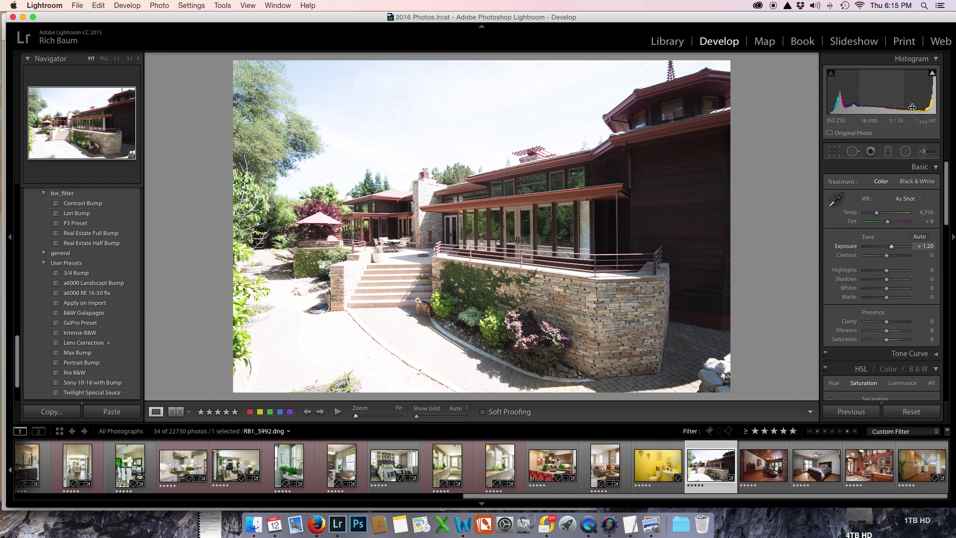
click(932, 74)
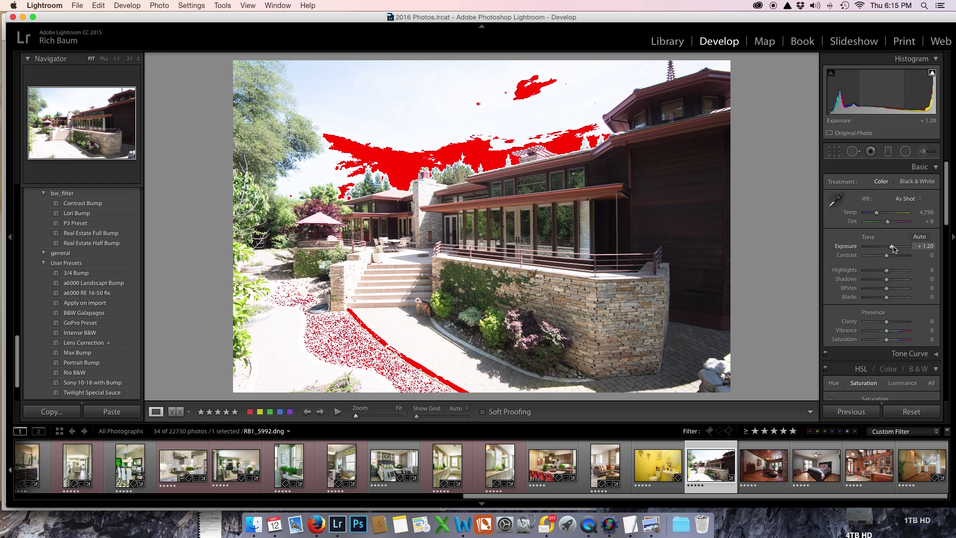
drag(892, 248, 887, 249)
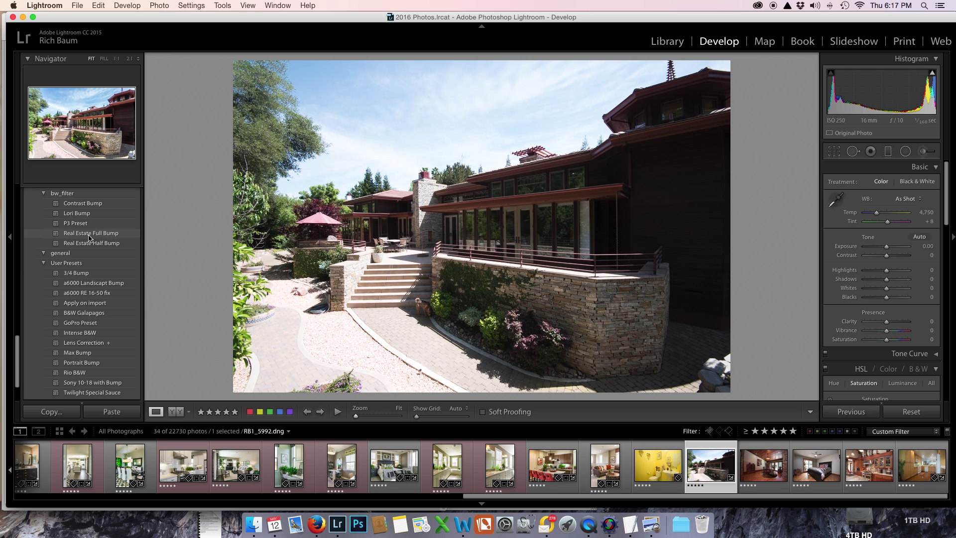
Try the Real Estate Full Bump preset on the exterior photo, and reset the photo's adjustments.
scroll(906, 292, down, 10)
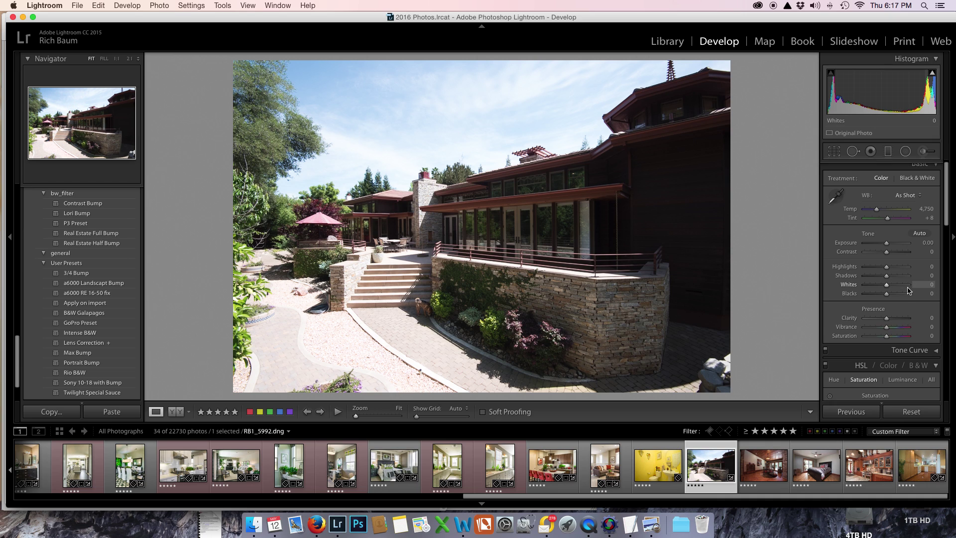
scroll(906, 292, up, 12)
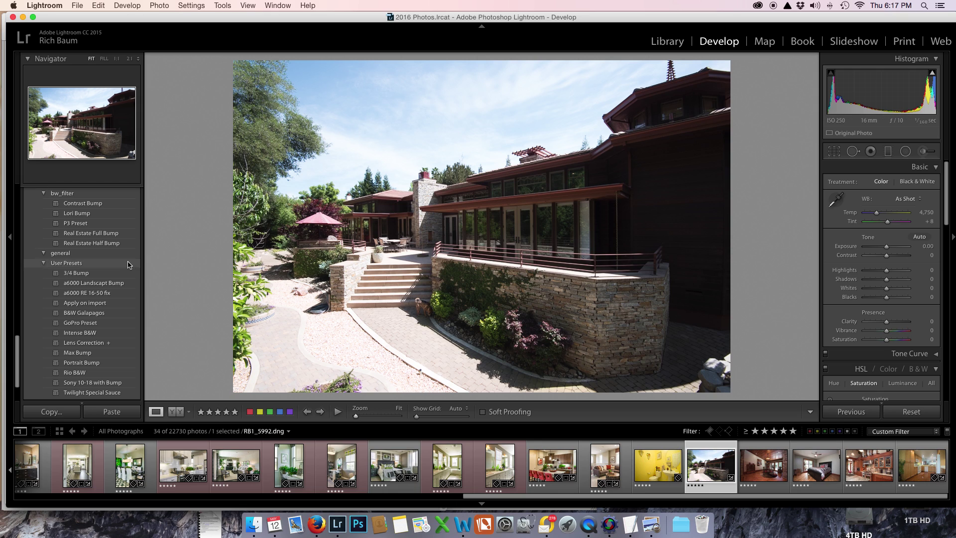
click(89, 234)
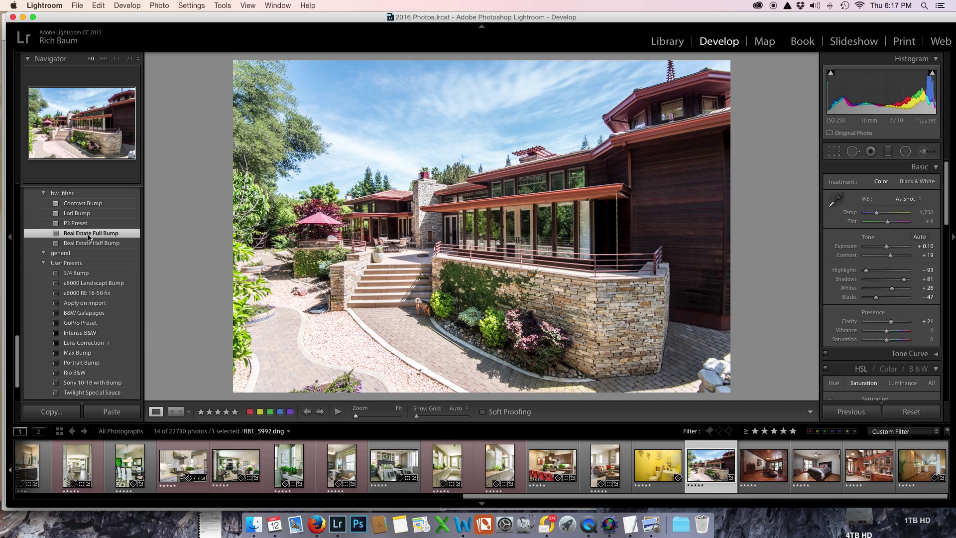
key(super+Left)
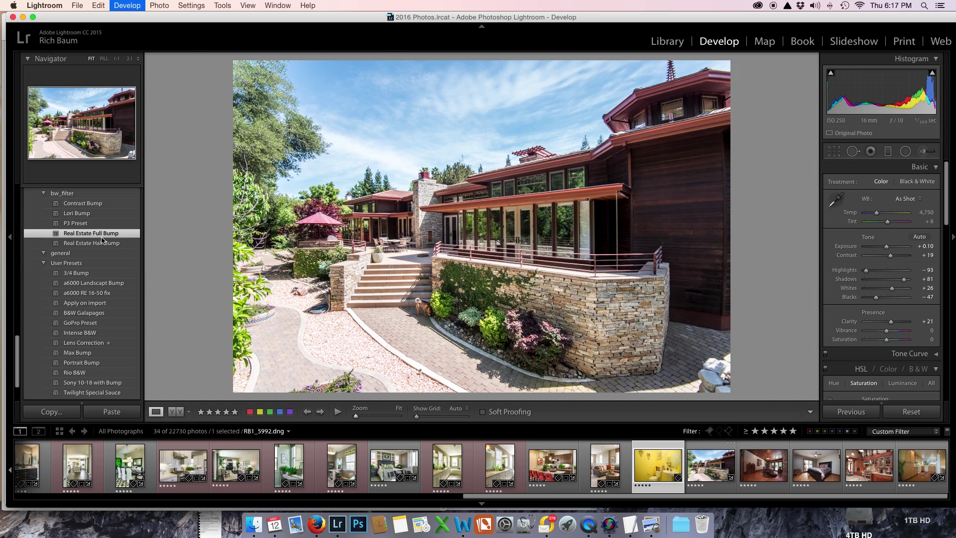
key(super+Right)
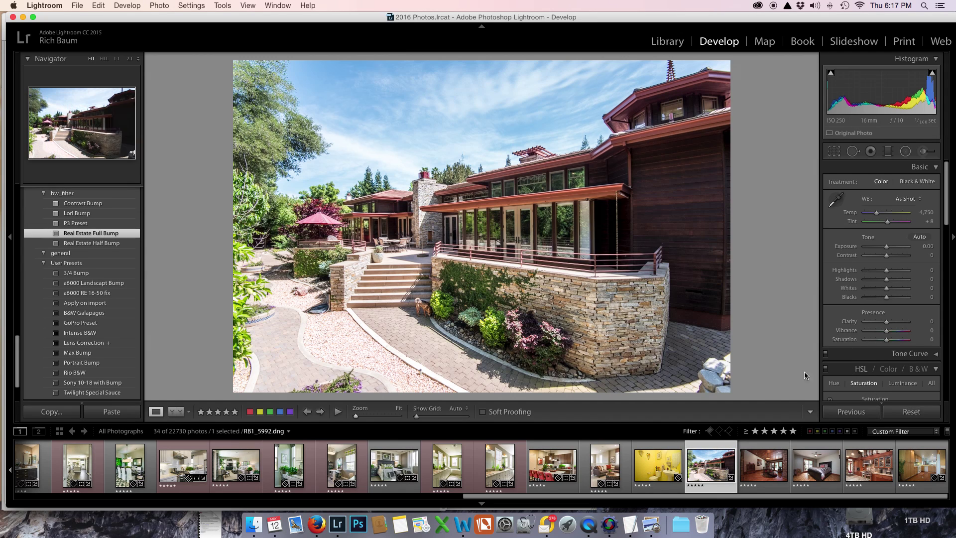
key(super+shift+r)
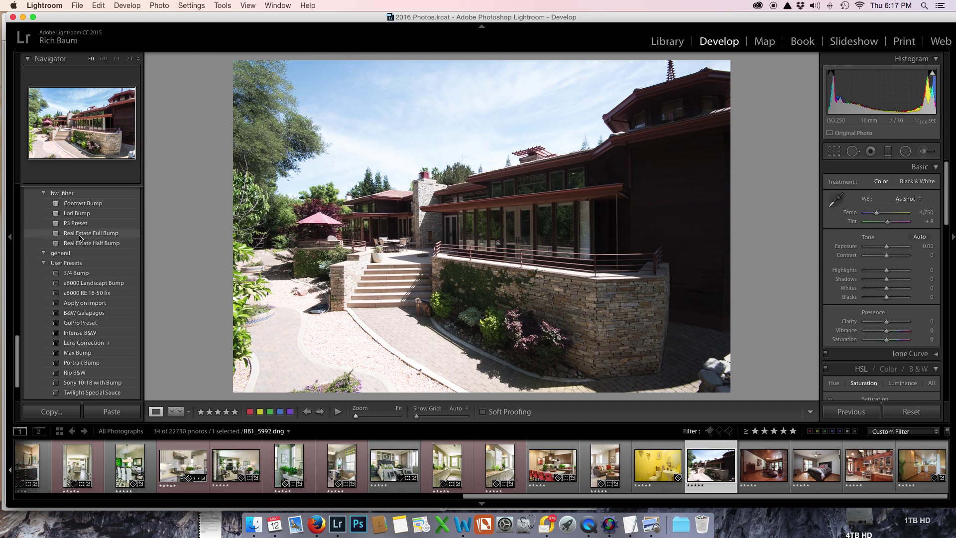
Reapply the Real Estate Full Bump preset to examine its settings against the unedited photo, and reset all adjustments.
click(79, 235)
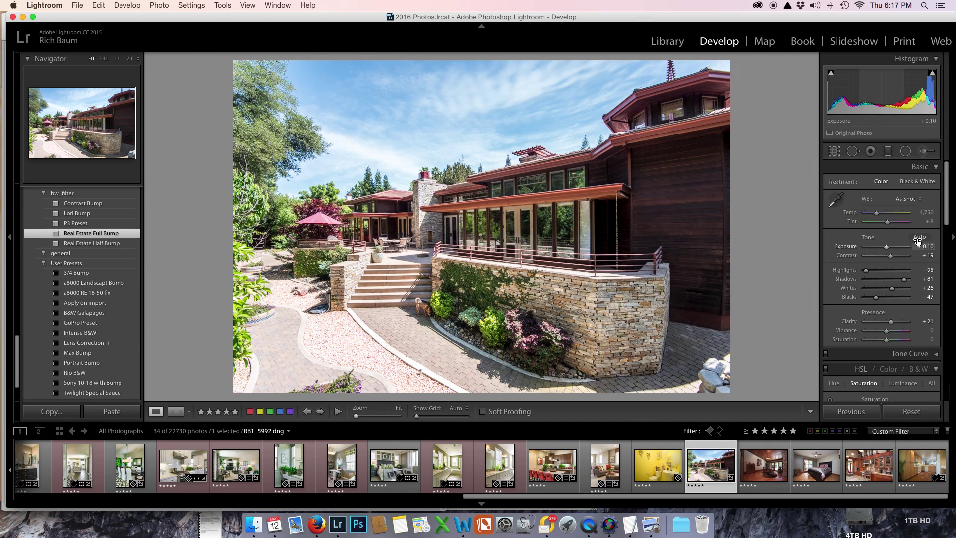
scroll(896, 312, down, 15)
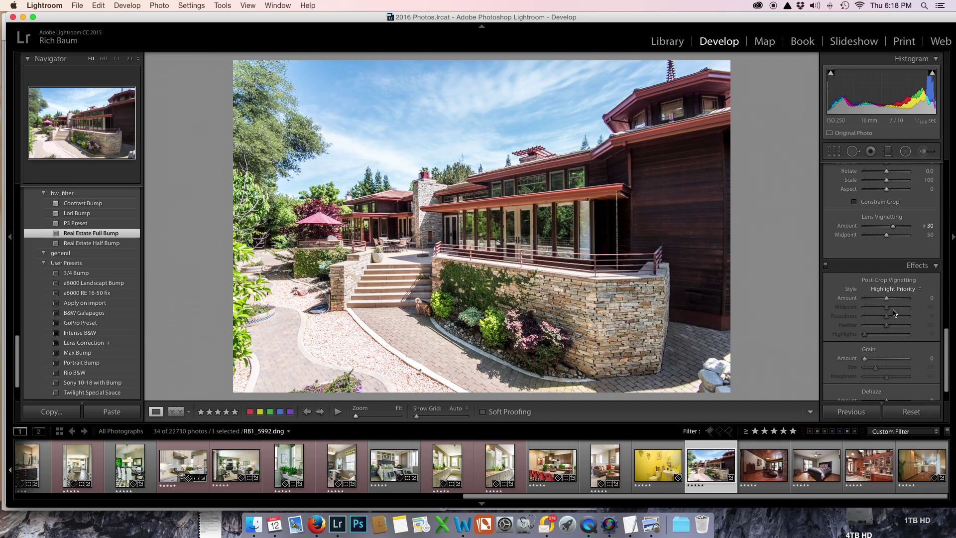
scroll(895, 312, down, 2)
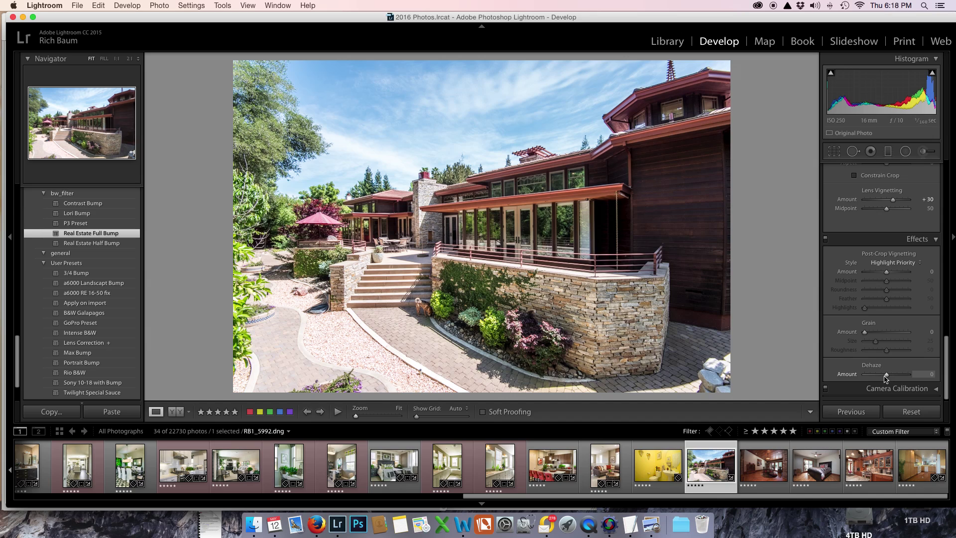
scroll(886, 378, up, 15)
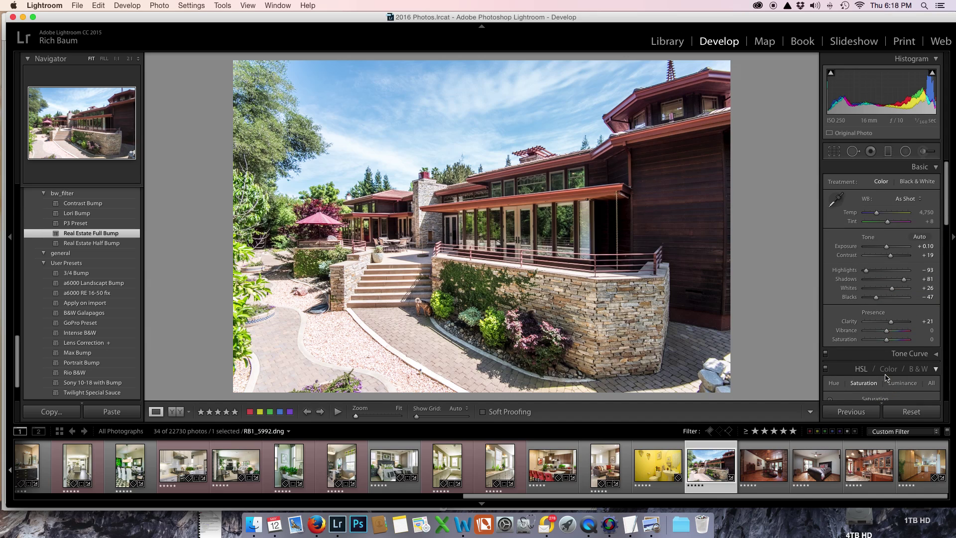
click(907, 412)
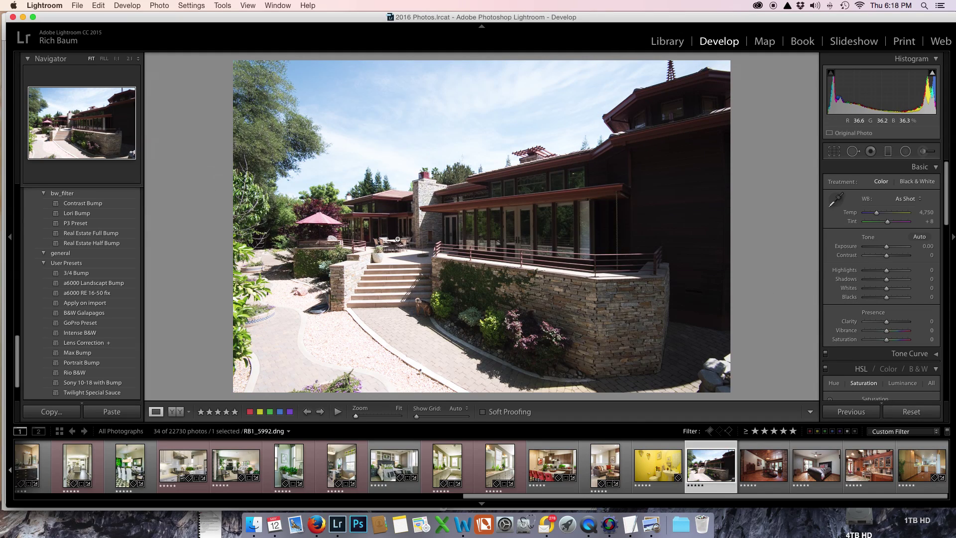
click(90, 234)
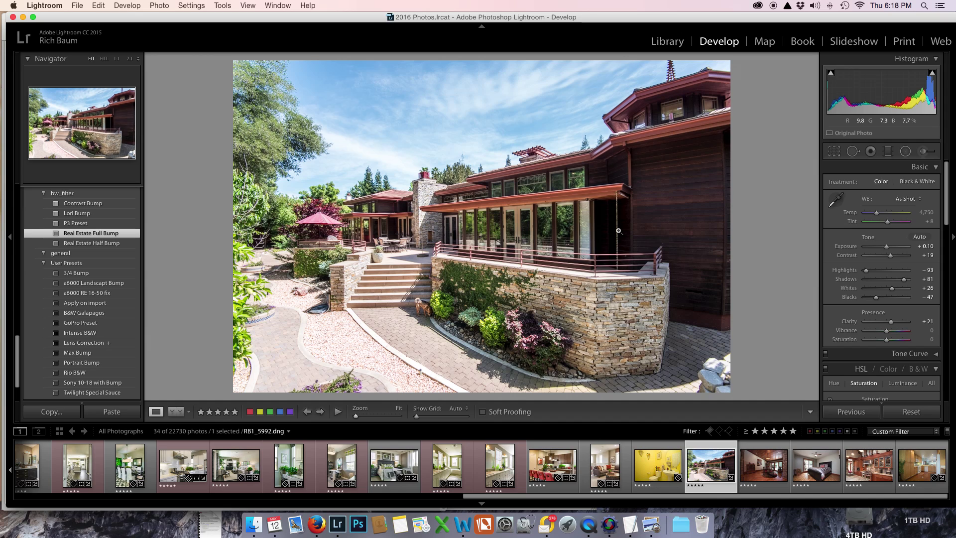
click(905, 412)
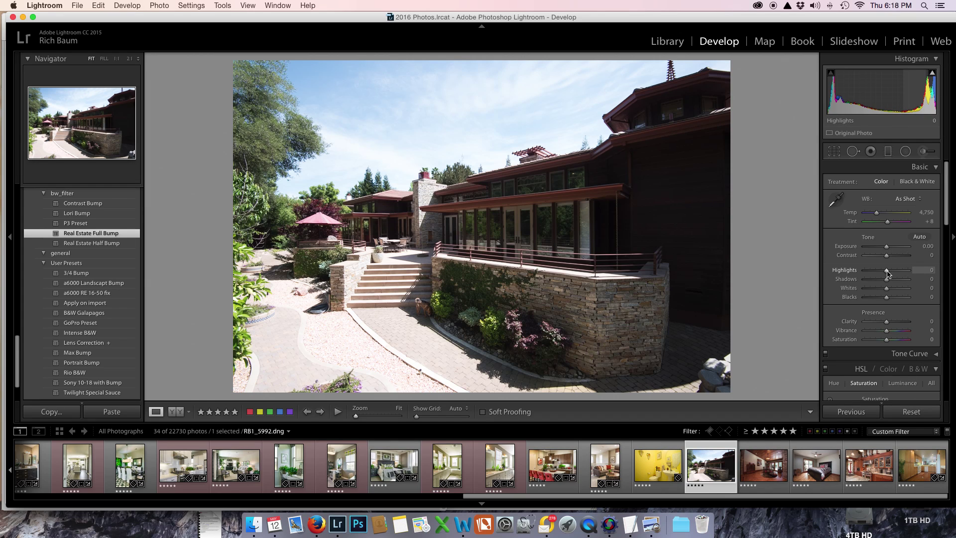
Set Highlights to -100 and Shadows to +100 to recover the sky and brighten the dark house walls.
drag(888, 272, 812, 264)
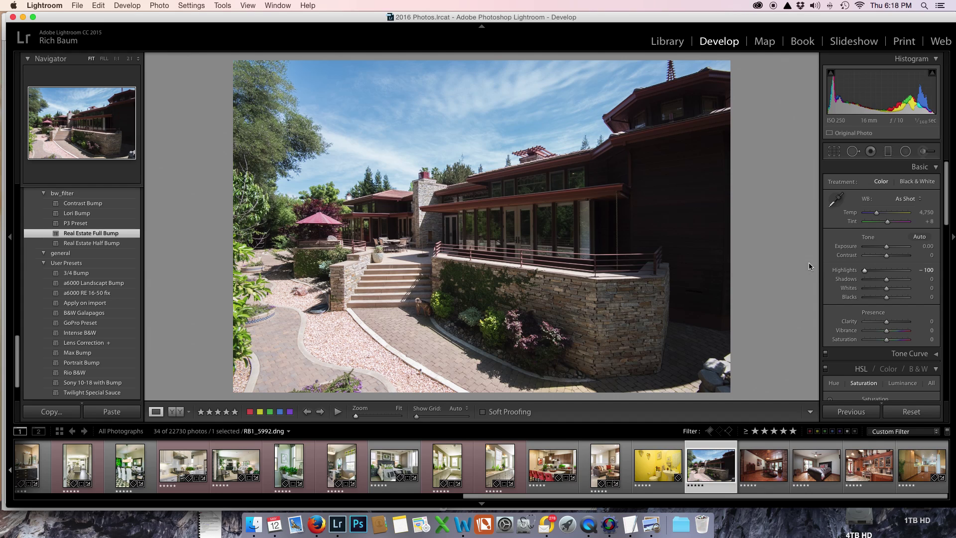
click(864, 271)
drag(864, 272, 820, 279)
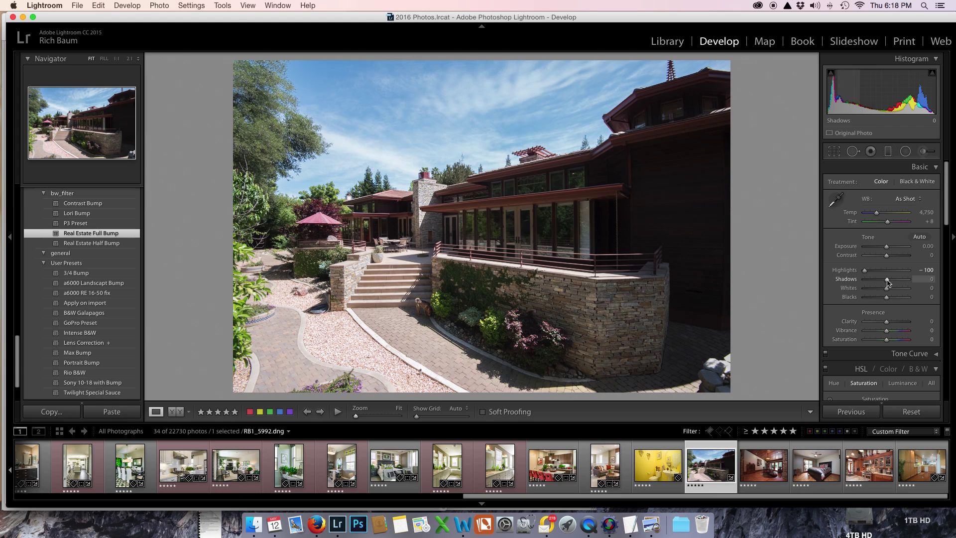
drag(887, 282, 915, 283)
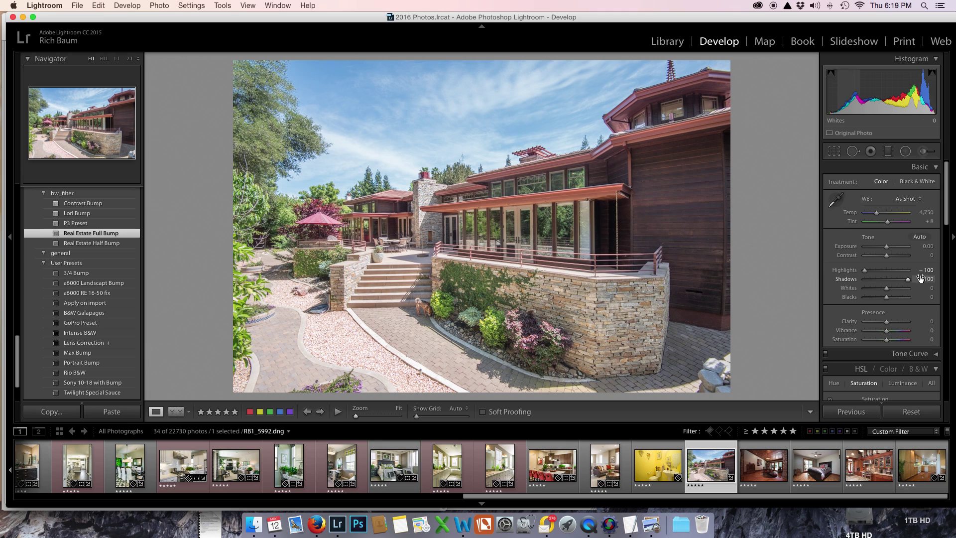
Adjust the photo's tone with Exposure -0.30, Contrast +20, Blacks -17 and Whites +17.
drag(888, 250, 885, 250)
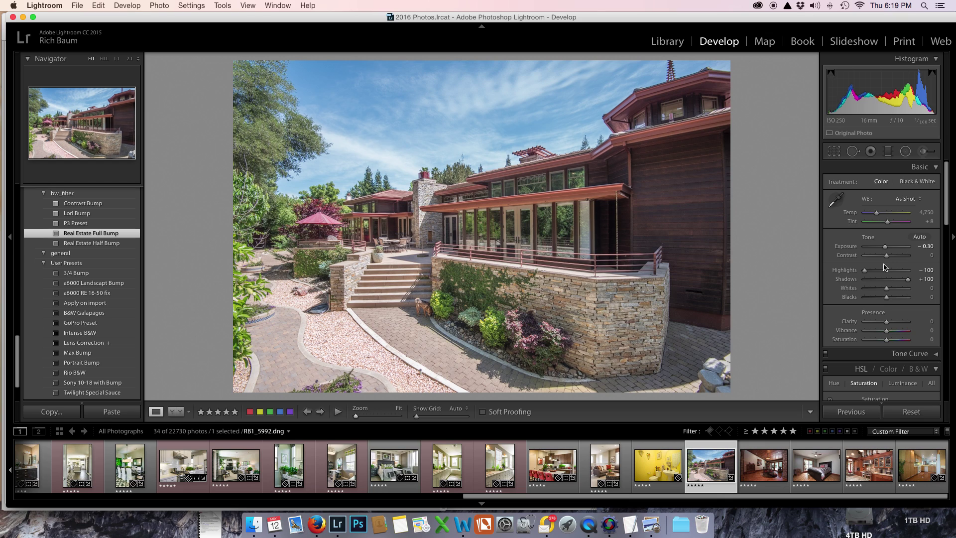
mouse_move(886, 257)
mouse_down()
mouse_move(876, 260)
mouse_move(891, 261)
mouse_up()
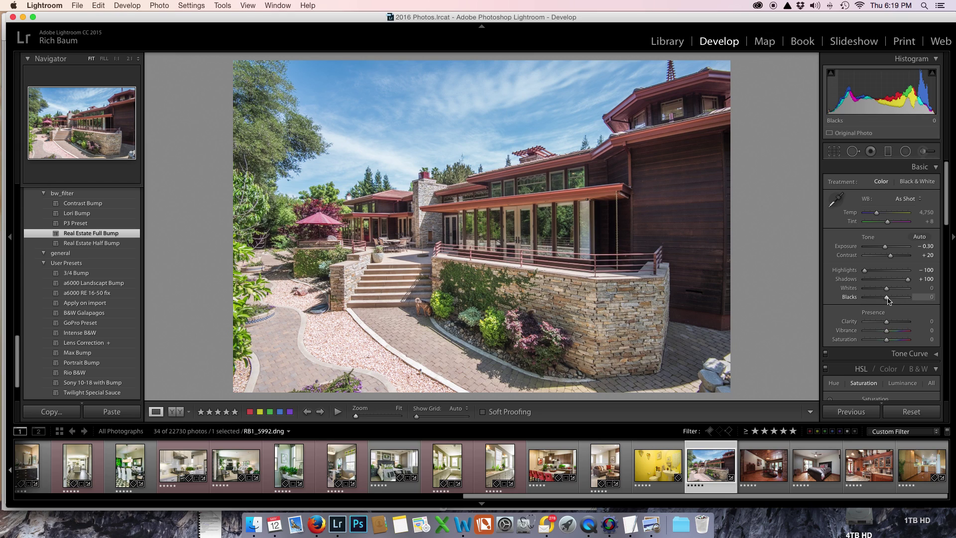
drag(887, 297, 883, 299)
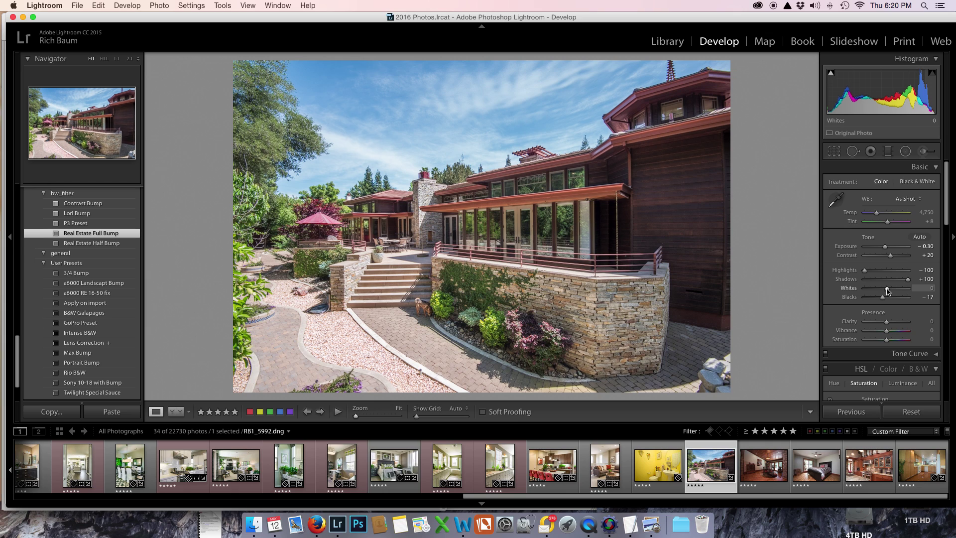
drag(887, 290, 888, 286)
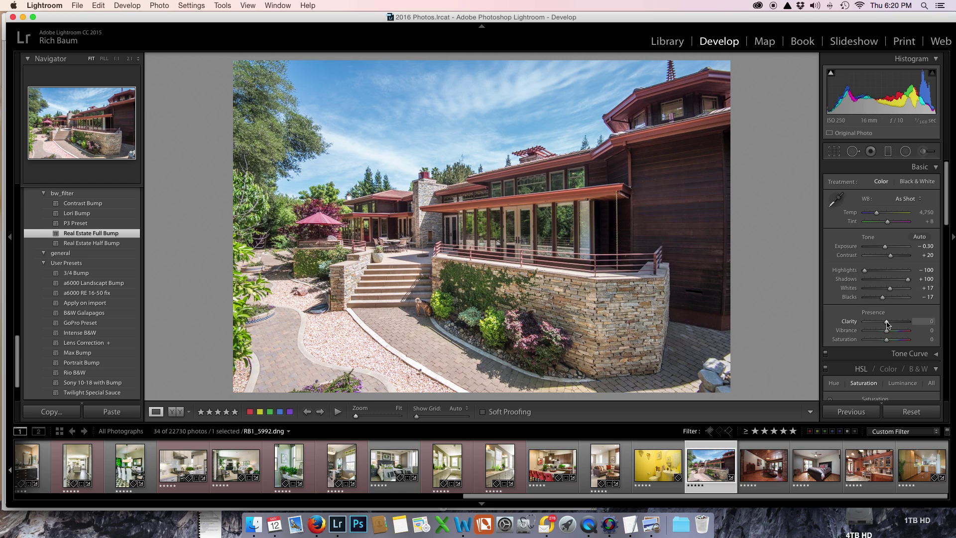
Set the photo's Clarity to +10 and its Dehaze amount to +14.
mouse_move(886, 321)
mouse_down()
mouse_move(916, 326)
mouse_move(888, 327)
mouse_up()
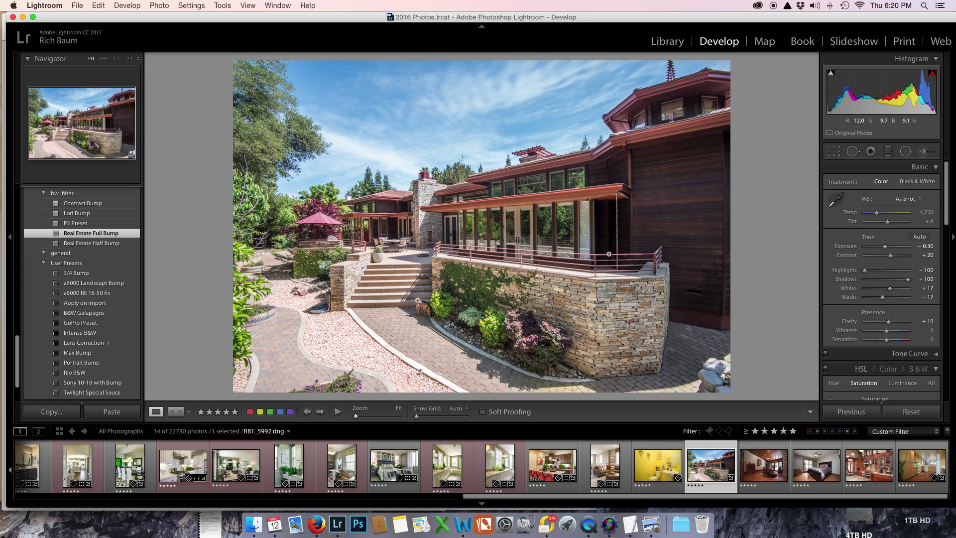
scroll(886, 314, down, 15)
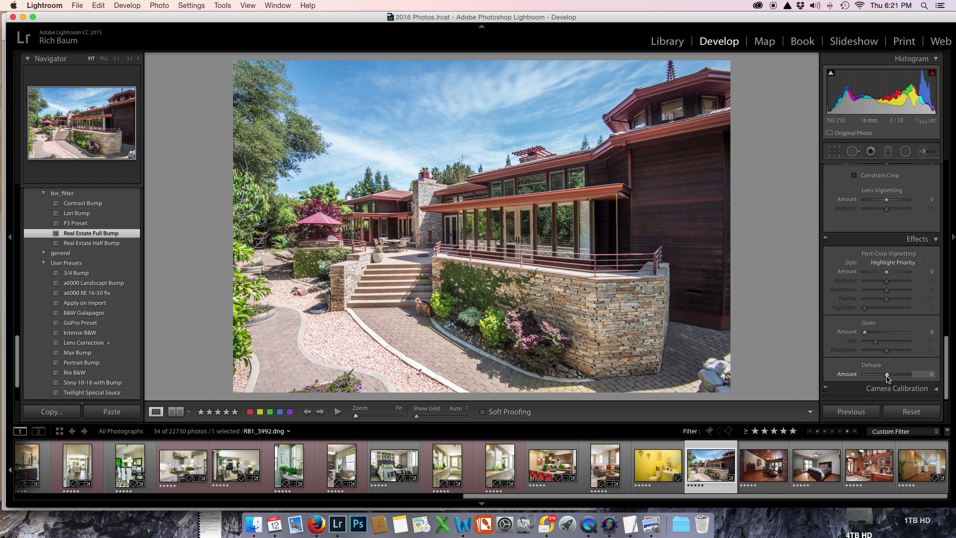
drag(887, 377, 889, 381)
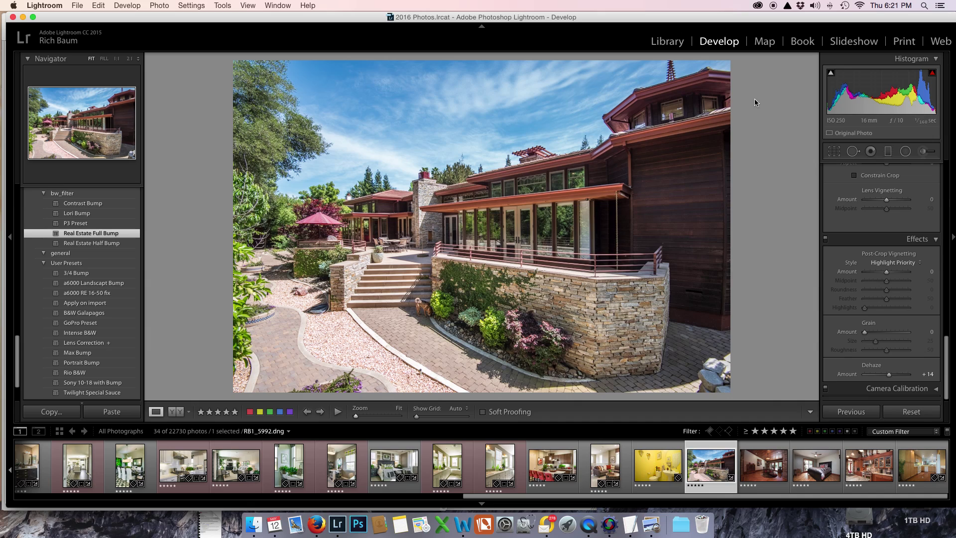
Show the grid overlay on the photo and set Exposure to +0.55.
key(alt)
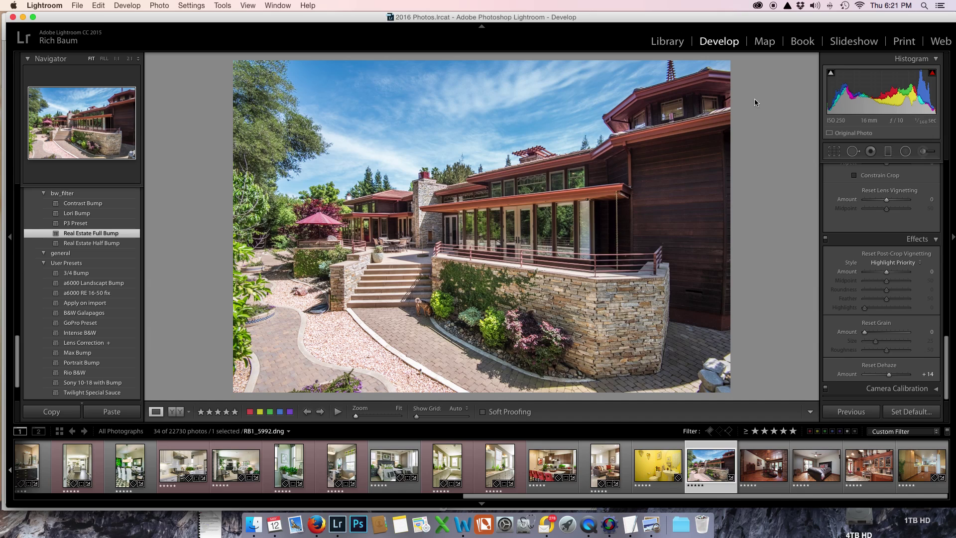
key(super+alt+o)
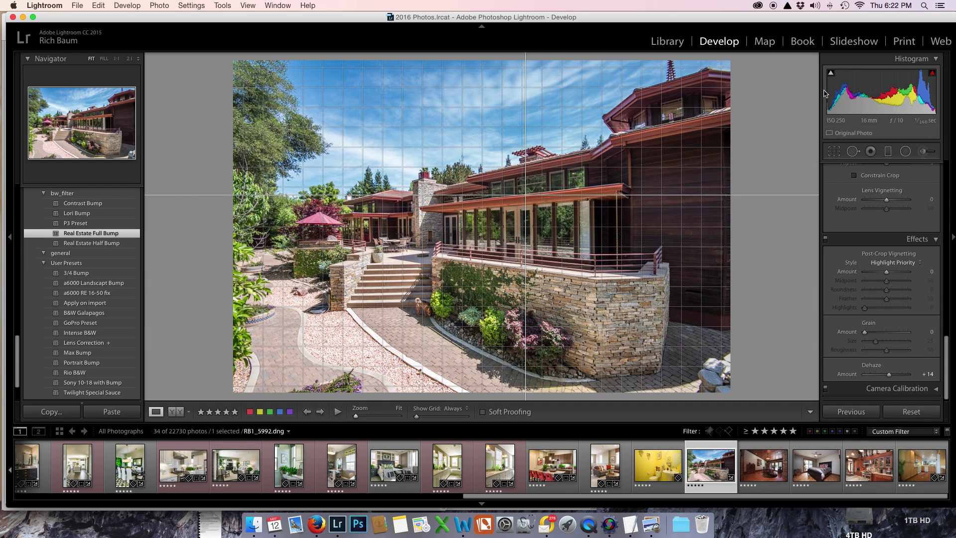
scroll(852, 274, up, 15)
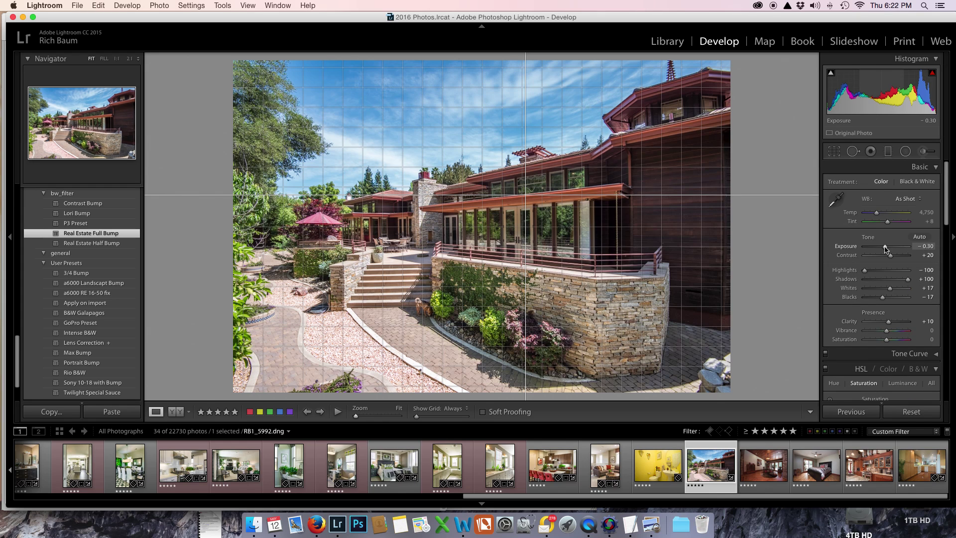
drag(885, 247, 890, 247)
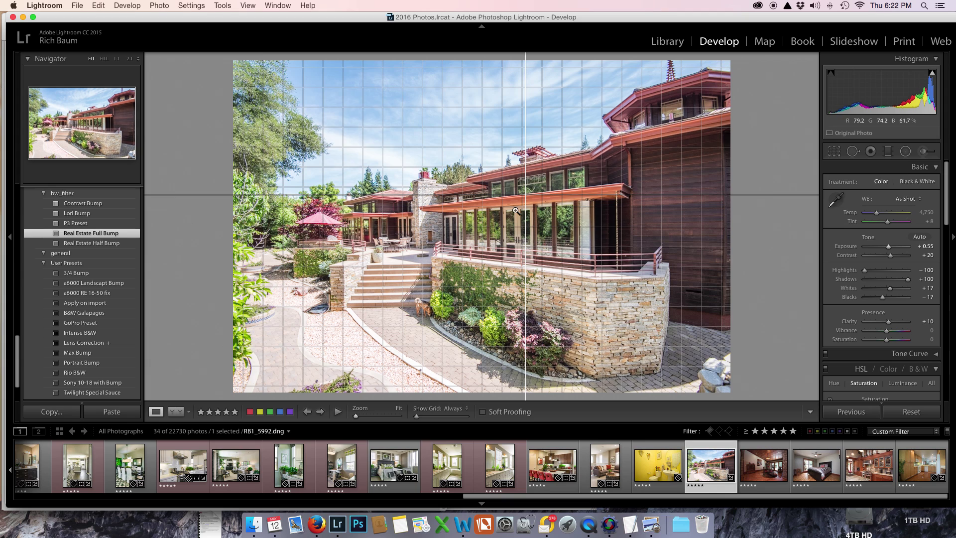
Move the grid's guide lines onto the dark wall at the house's outer edge to check its verticals.
key(super)
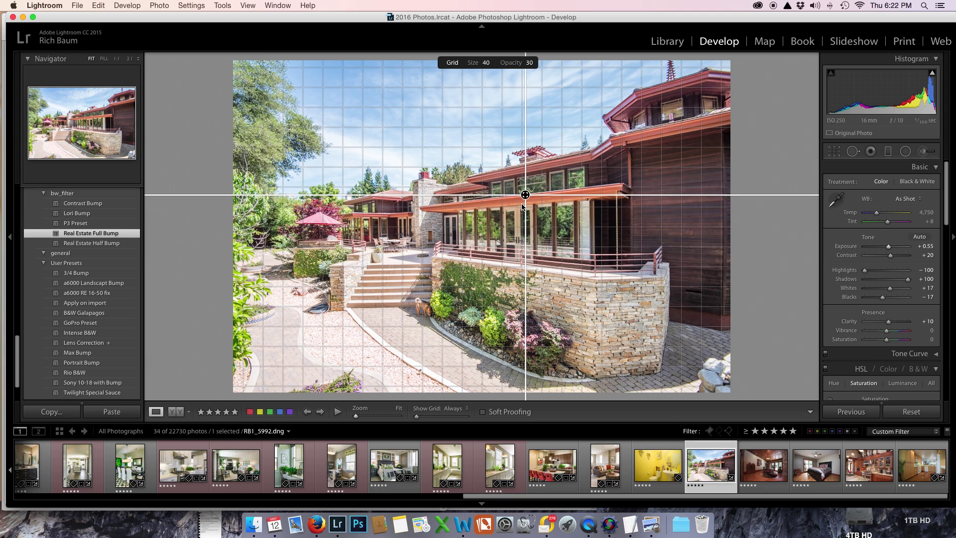
drag(524, 193, 713, 222)
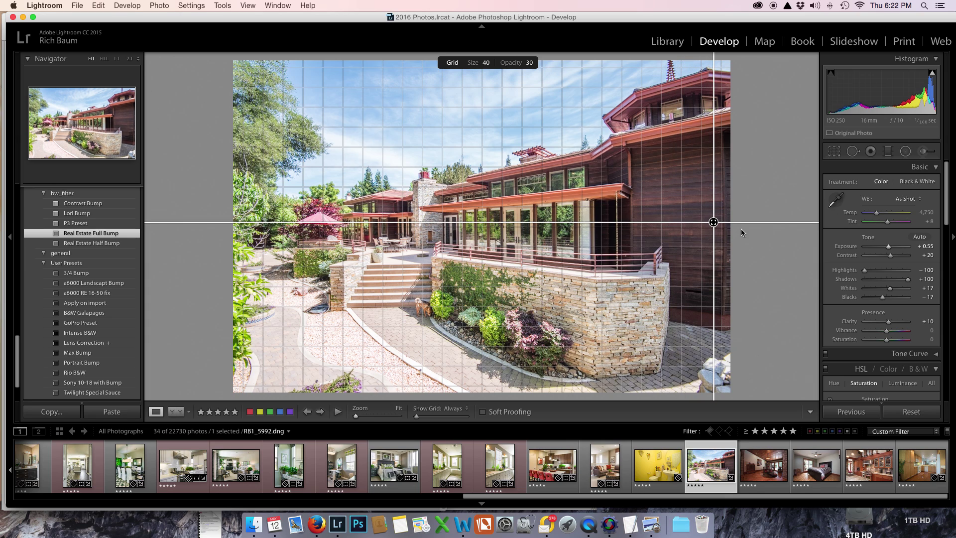
drag(713, 222, 720, 222)
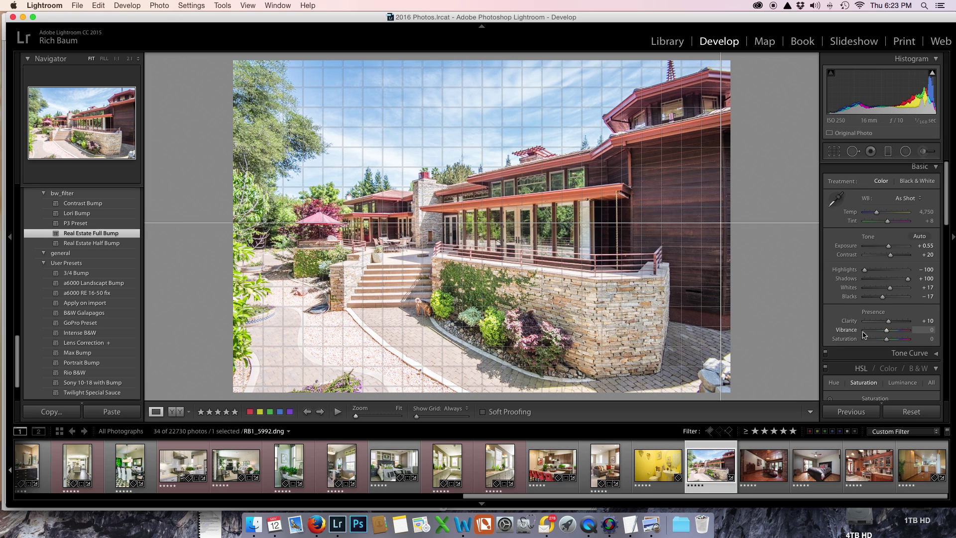
Try a manual lens Distortion correction of +12 on the photo and undo it.
scroll(864, 335, down, 10)
scroll(864, 335, down, 6)
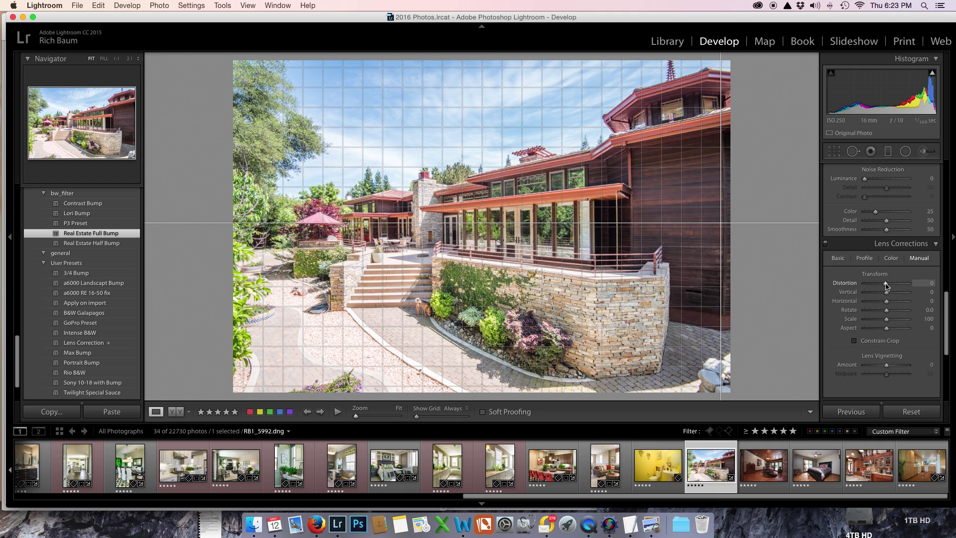
drag(886, 285, 889, 281)
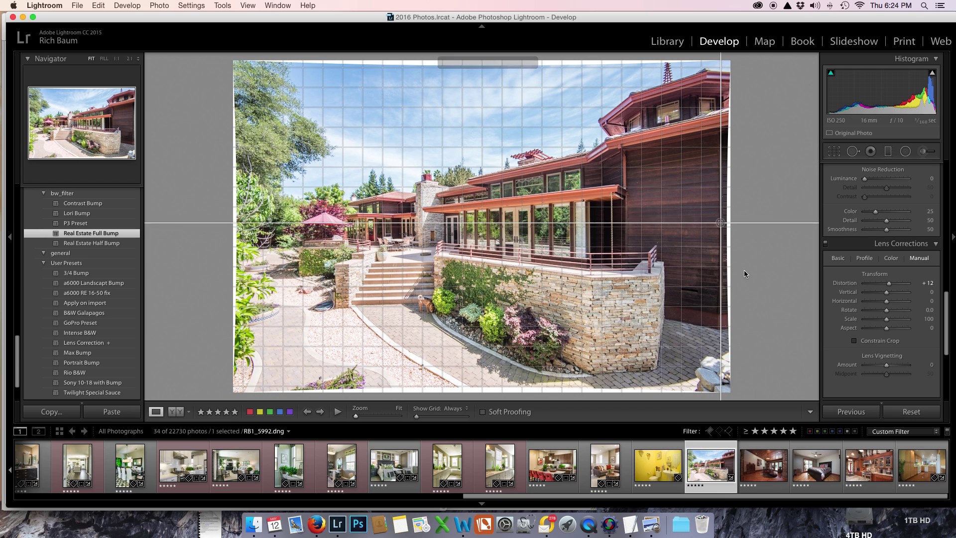
key(super+z)
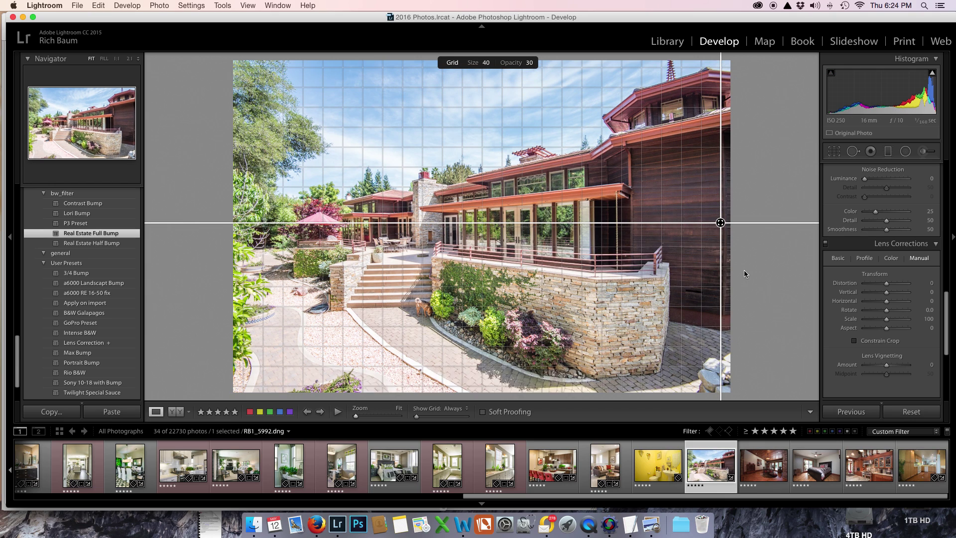
Undo the last Exposure change and set Exposure to +0.35 instead.
key(super+z)
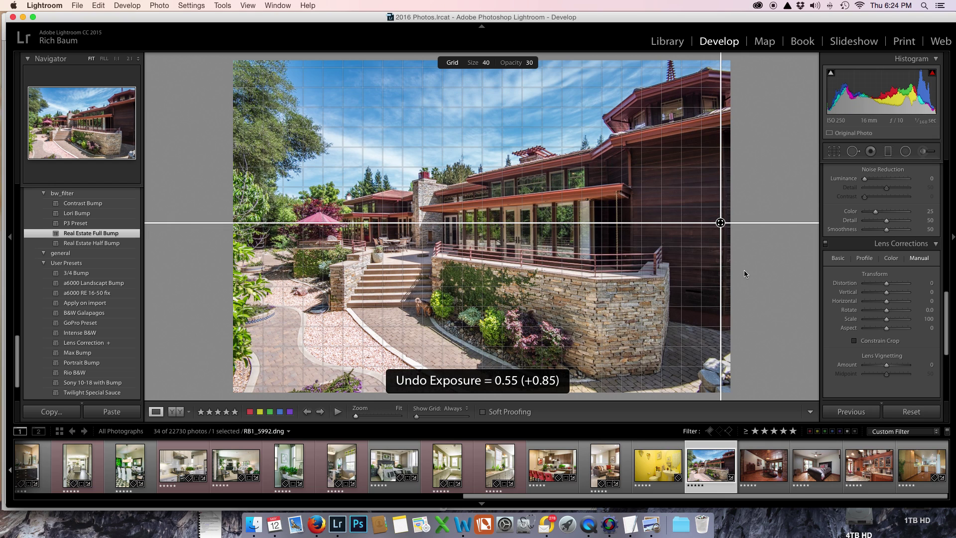
scroll(890, 228, up, 10)
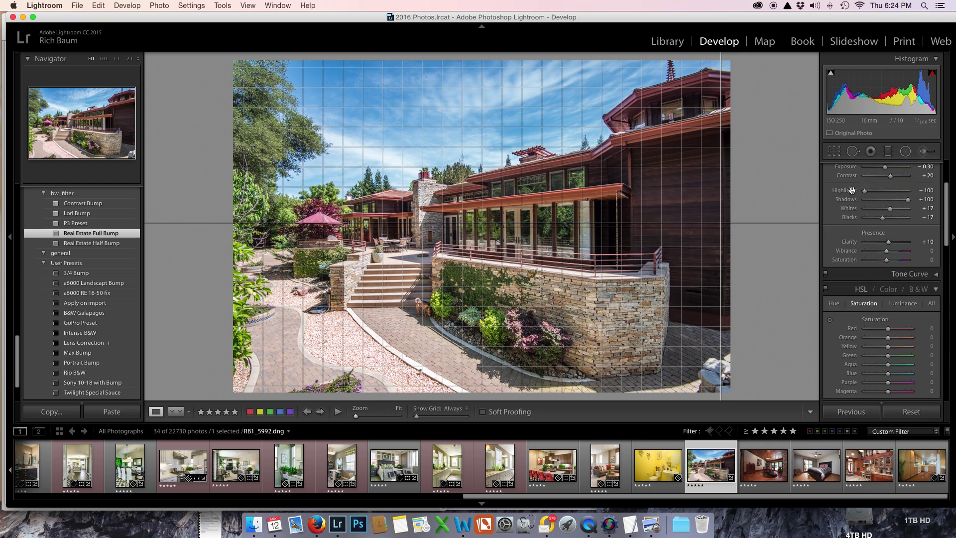
drag(884, 246, 889, 249)
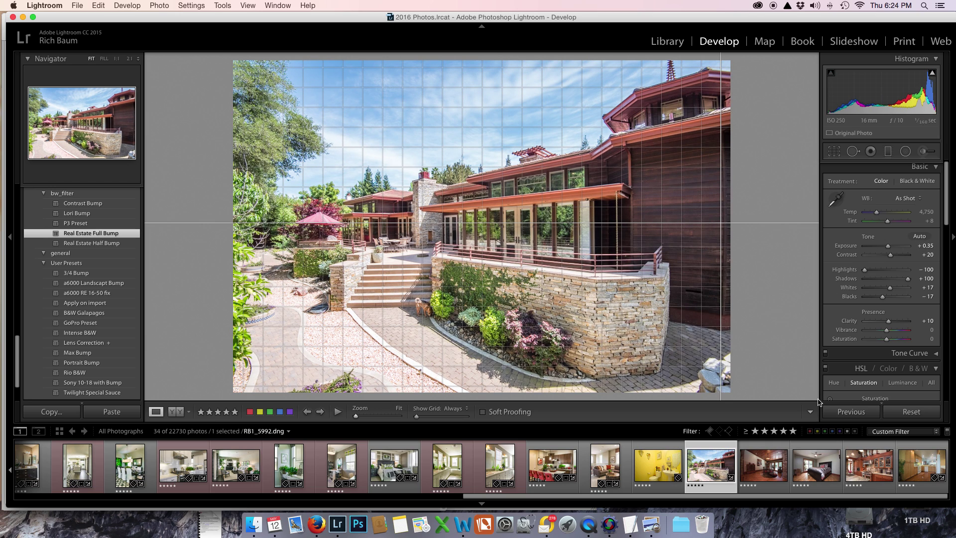
Try the lens profile, chromatic aberration and Constrain Crop corrections together with the Auto Upright correction.
scroll(877, 220, down, 10)
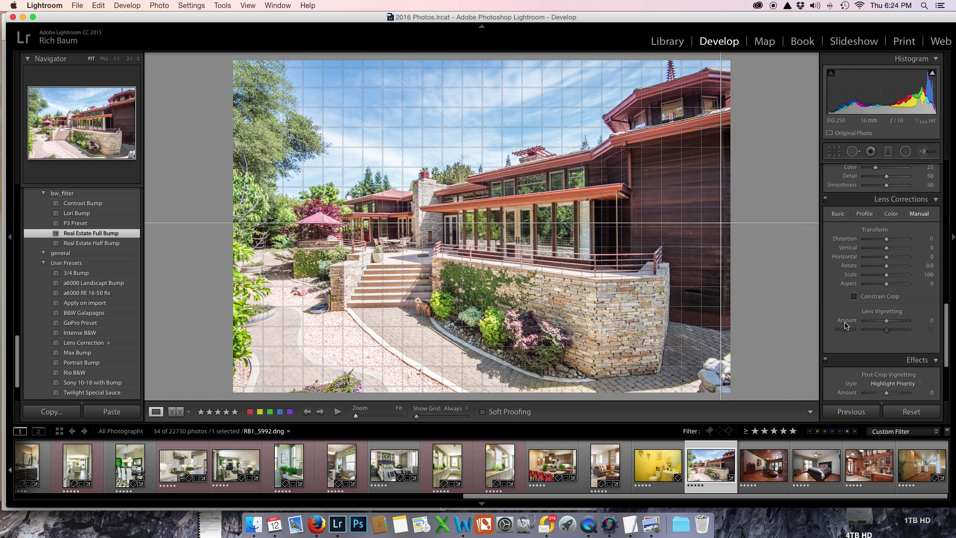
click(837, 214)
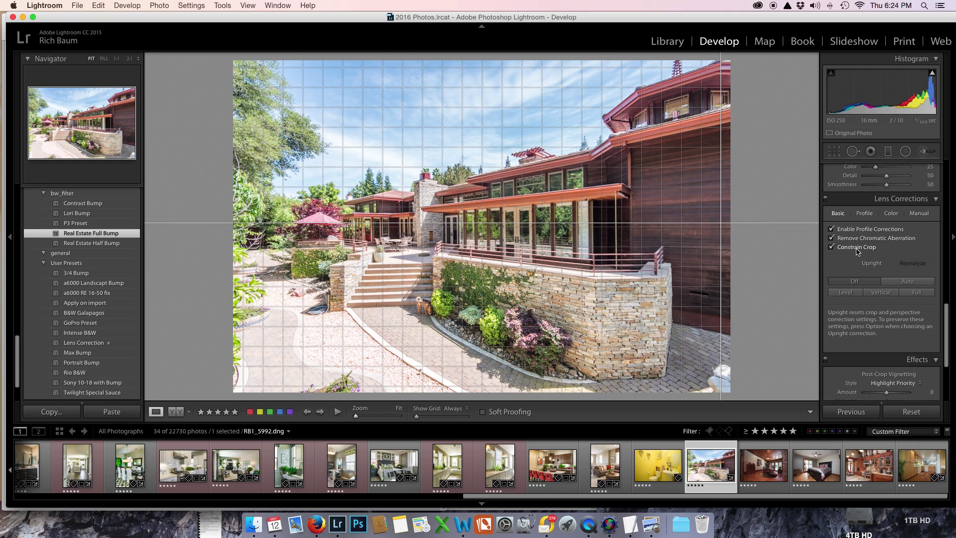
click(907, 282)
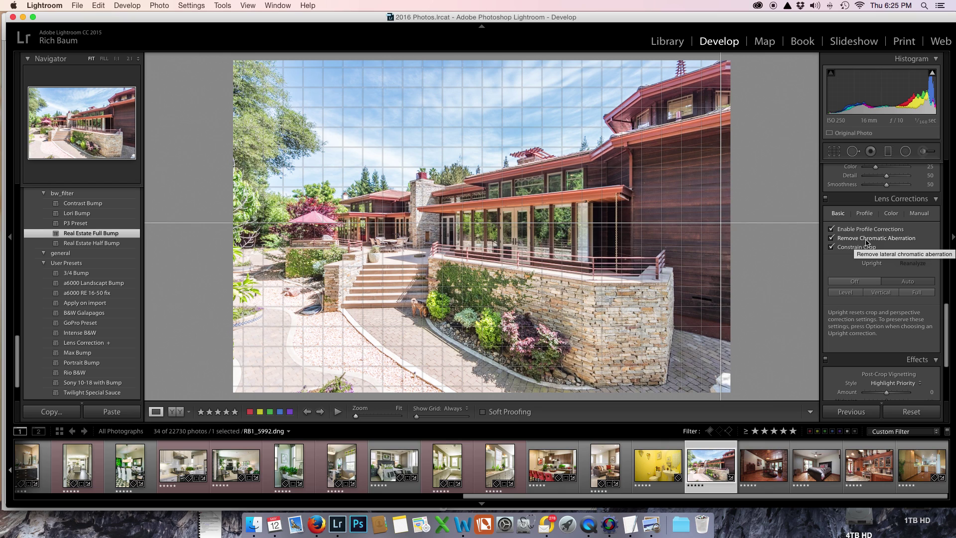
Hide the grid overlay and undo the Auto Upright, Constrain Crop, chromatic aberration and lens profile corrections.
key(alt)
key(super)
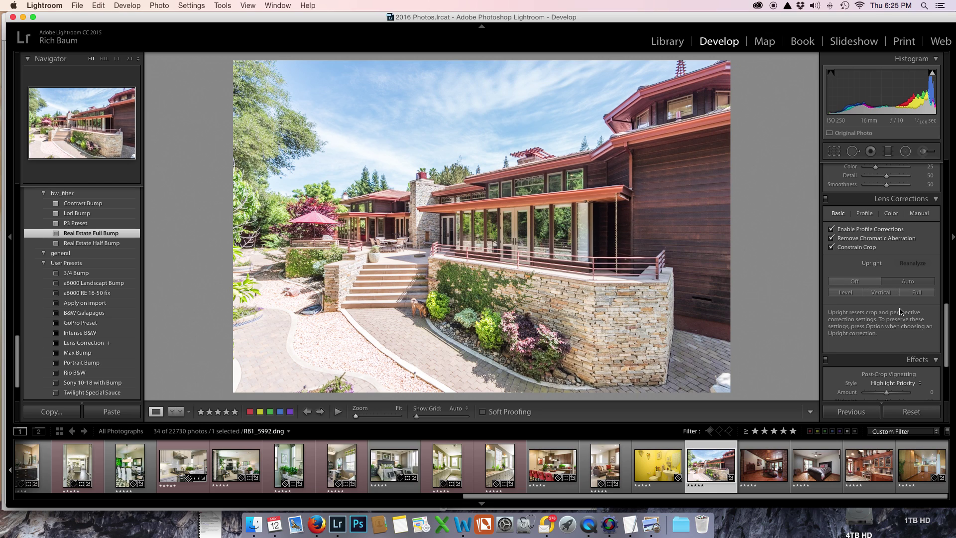
key(super+z)
key(super+z)
key(super+z)
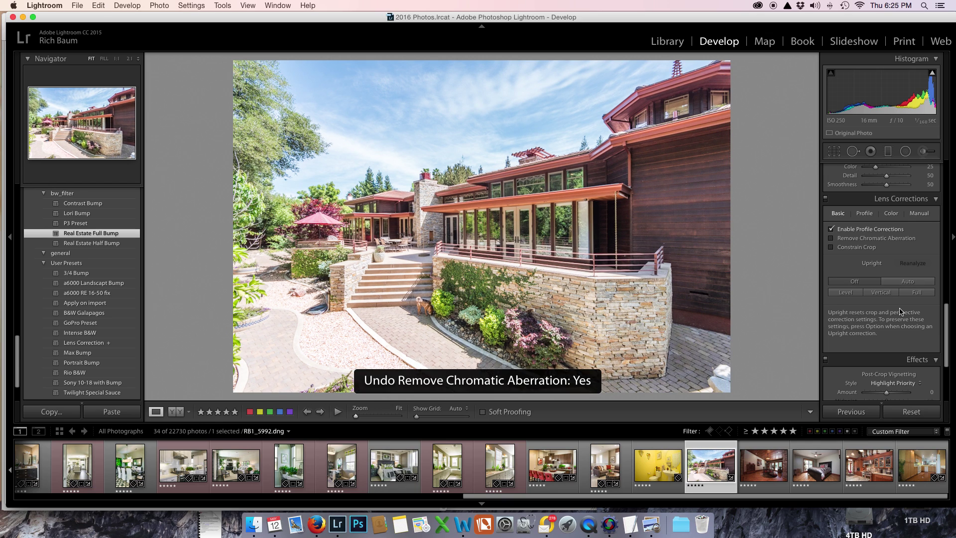
key(super+z)
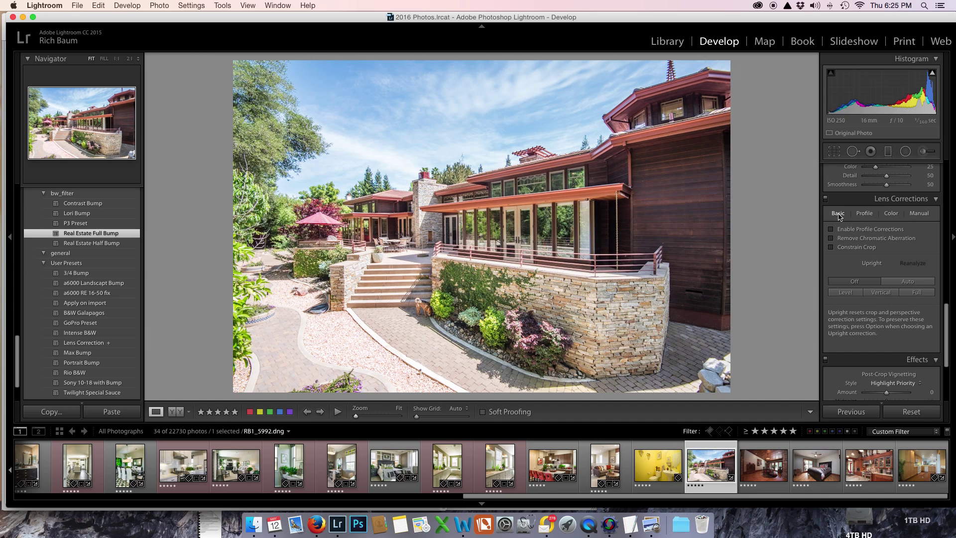
Reapply profile corrections, Remove Chromatic Aberration, Constrain Crop and Auto Upright to compare the effect, and undo them all.
click(840, 229)
click(841, 238)
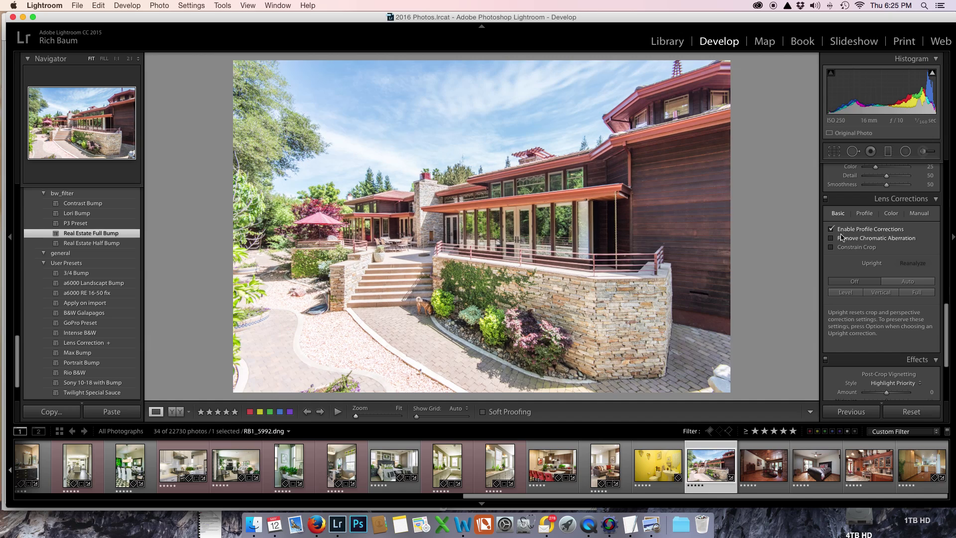
click(842, 247)
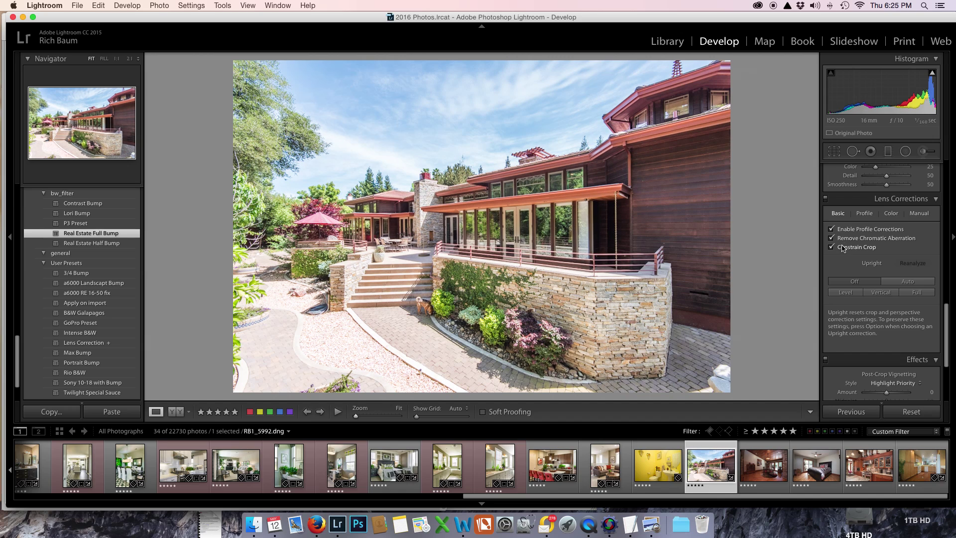
click(907, 281)
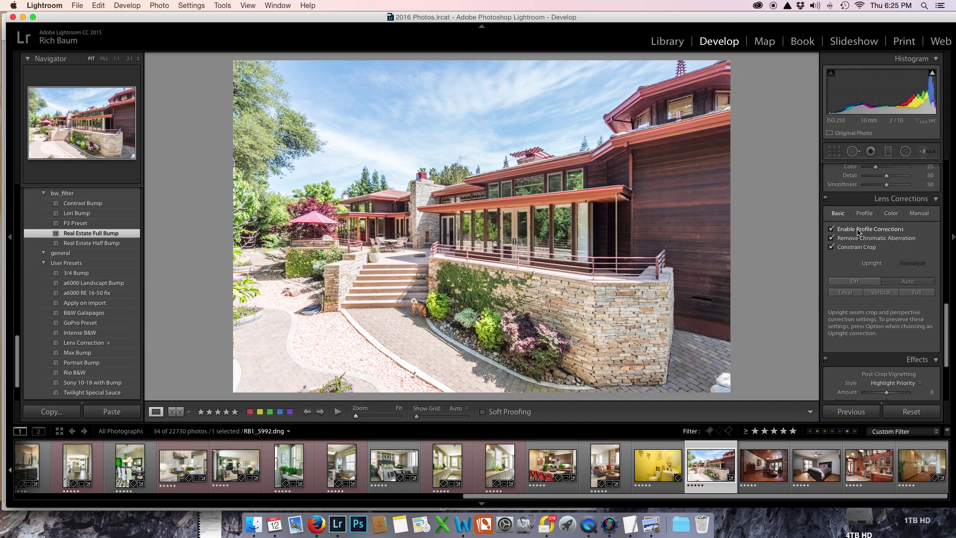
key(super+z)
key(super+z)
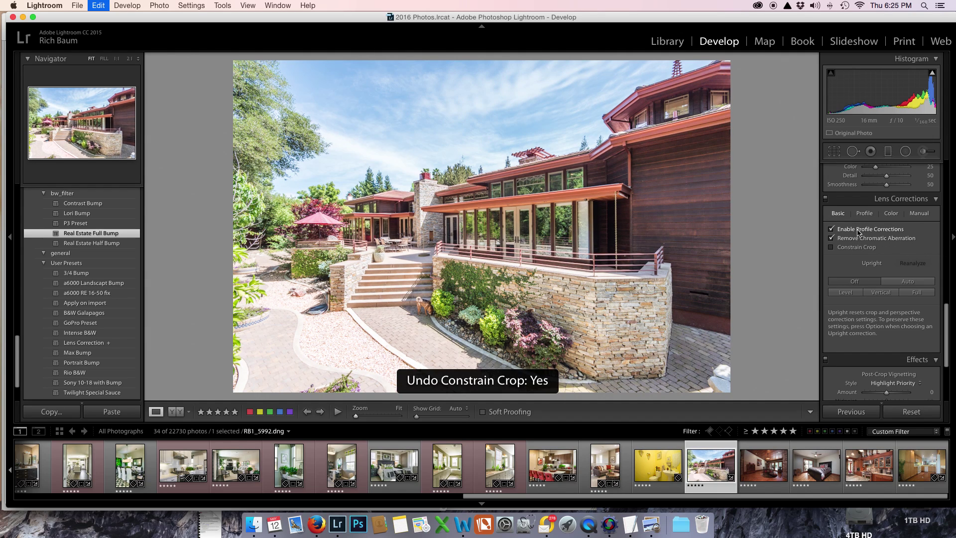
key(super+z)
key(super+z)
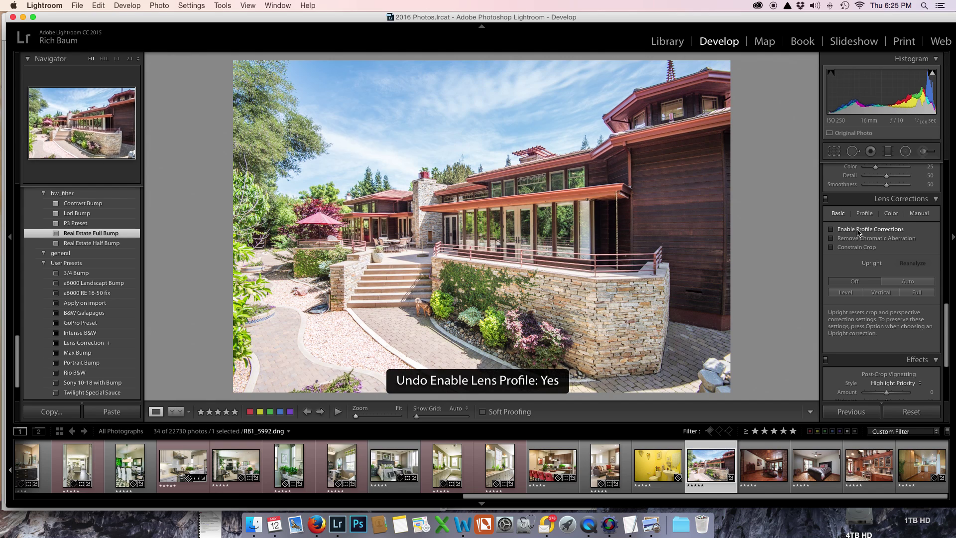
Enable the lens profile corrections for the photo from the lens profile settings.
click(864, 214)
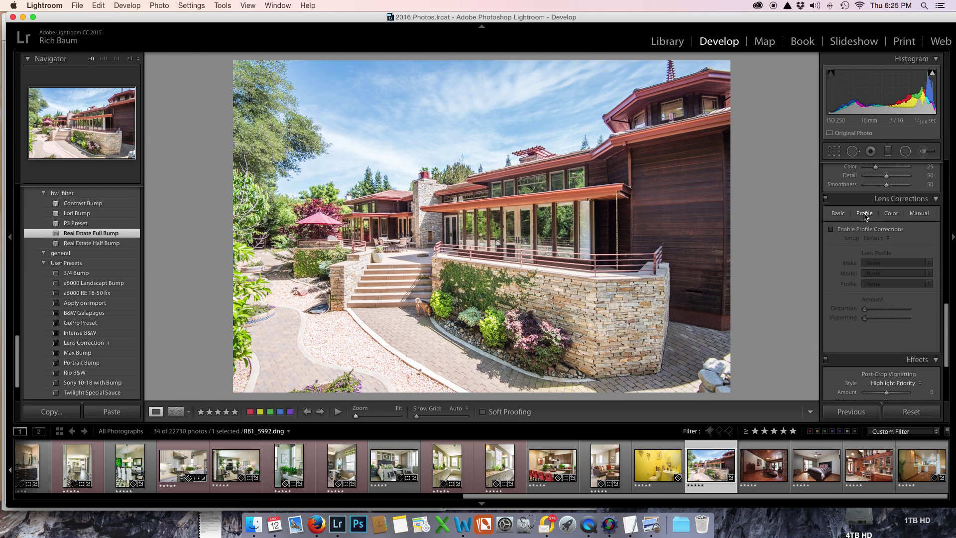
click(832, 230)
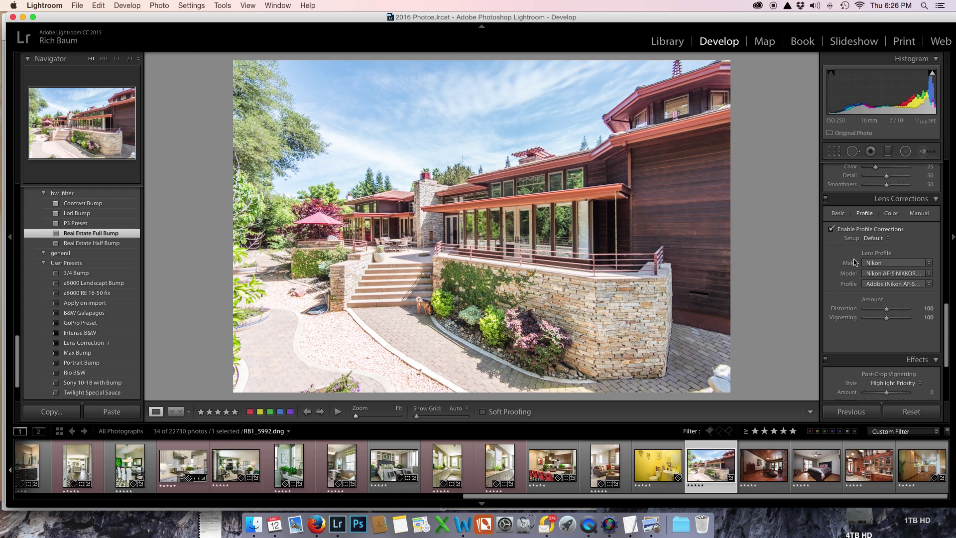
Look through the available Nikon lens models and lens makes, keeping the Nikon AF-S NIKKOR 16-35mm f/4G ED VR profile.
click(928, 275)
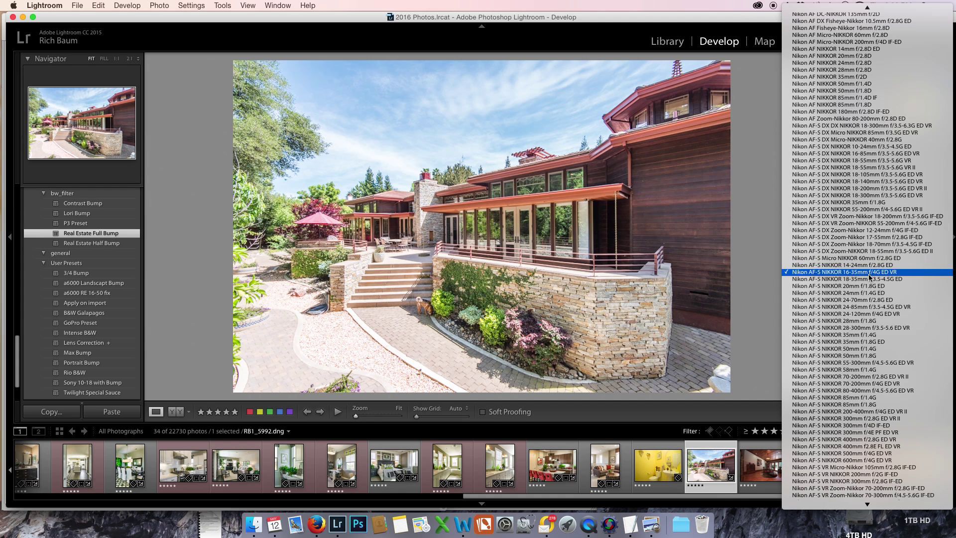
scroll(869, 271, up, 5)
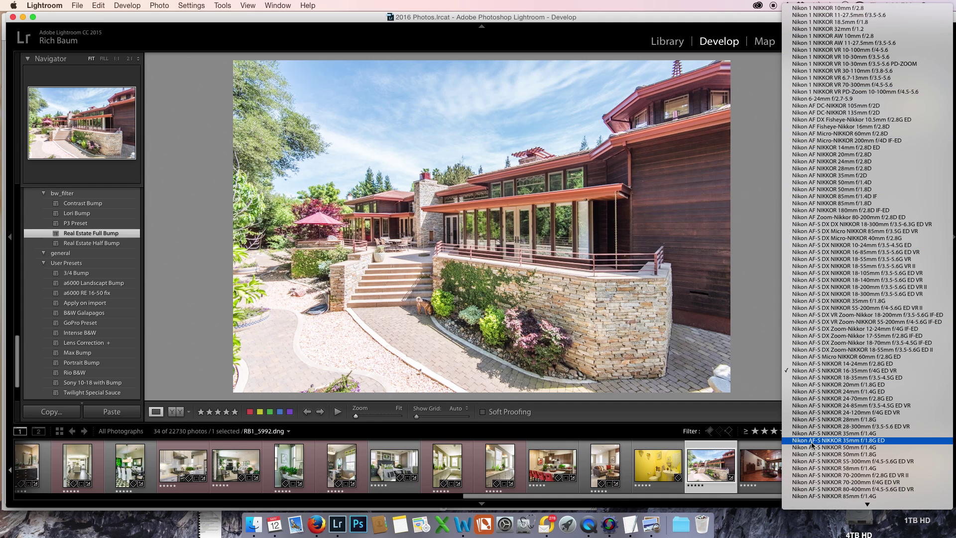
scroll(816, 453, down, 5)
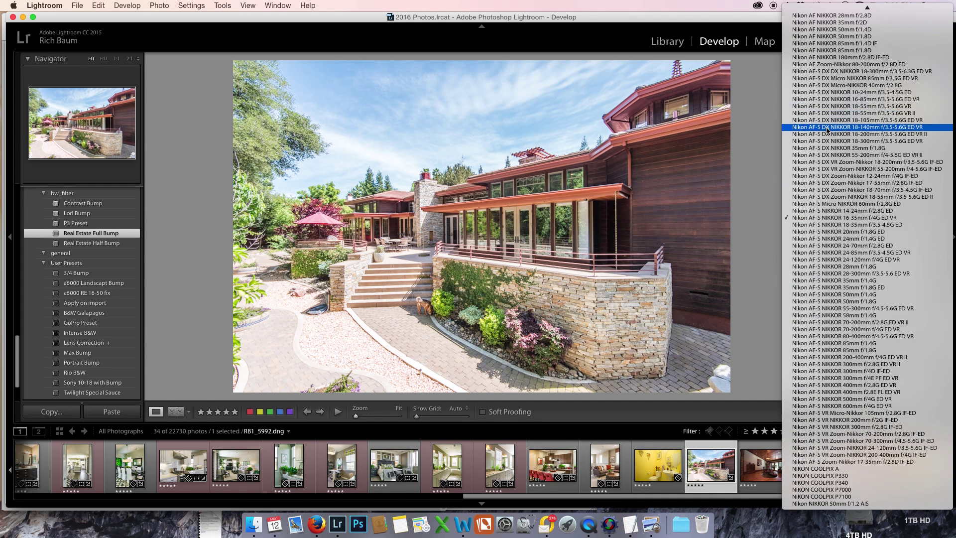
scroll(833, 133, up, 5)
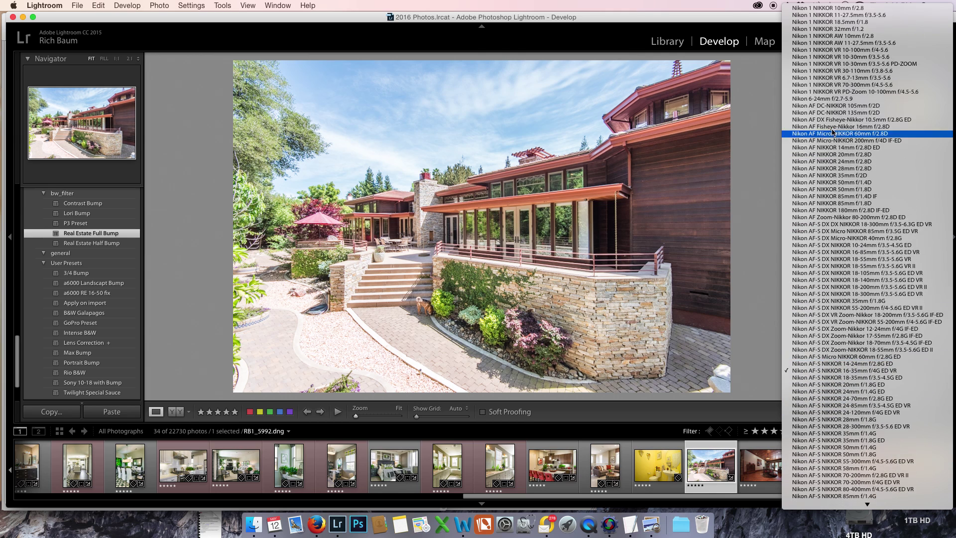
click(748, 81)
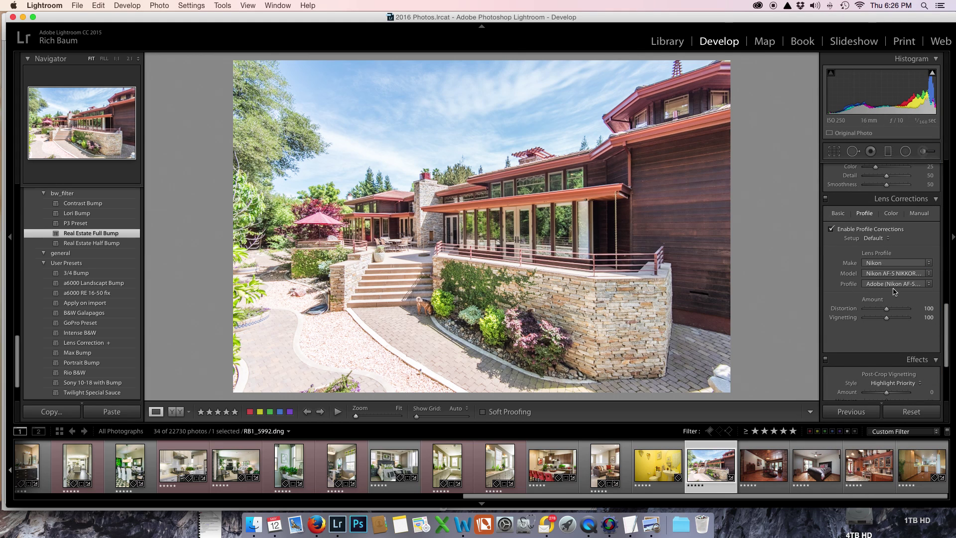
click(929, 263)
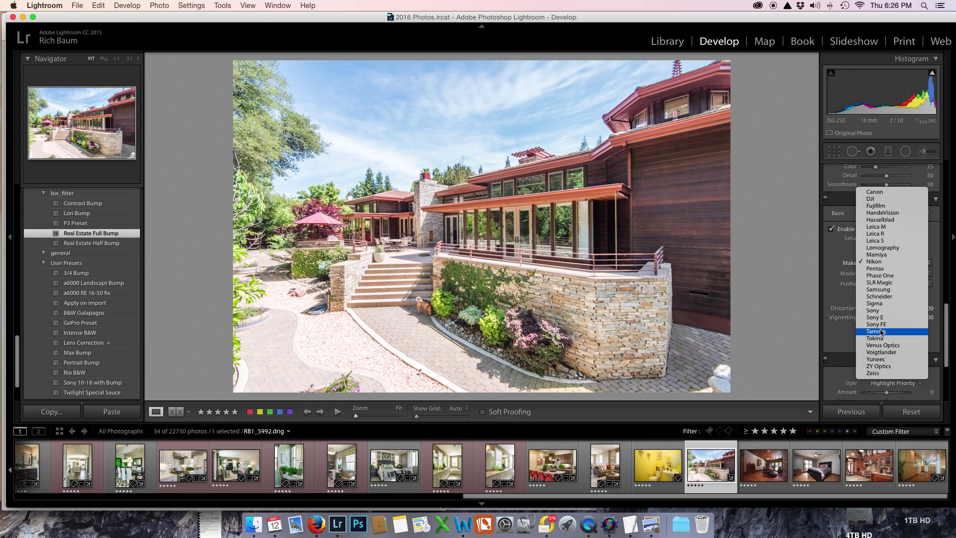
key(Escape)
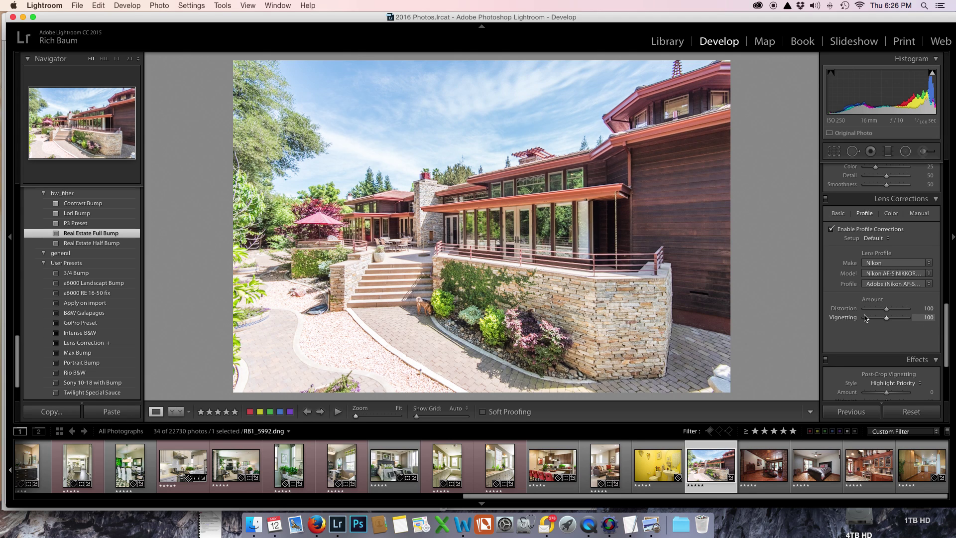
click(929, 275)
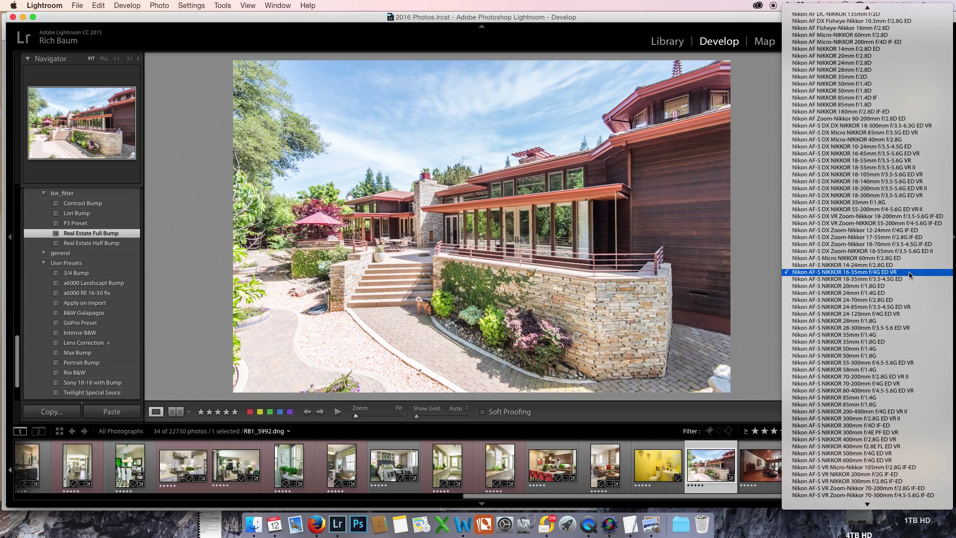
click(753, 271)
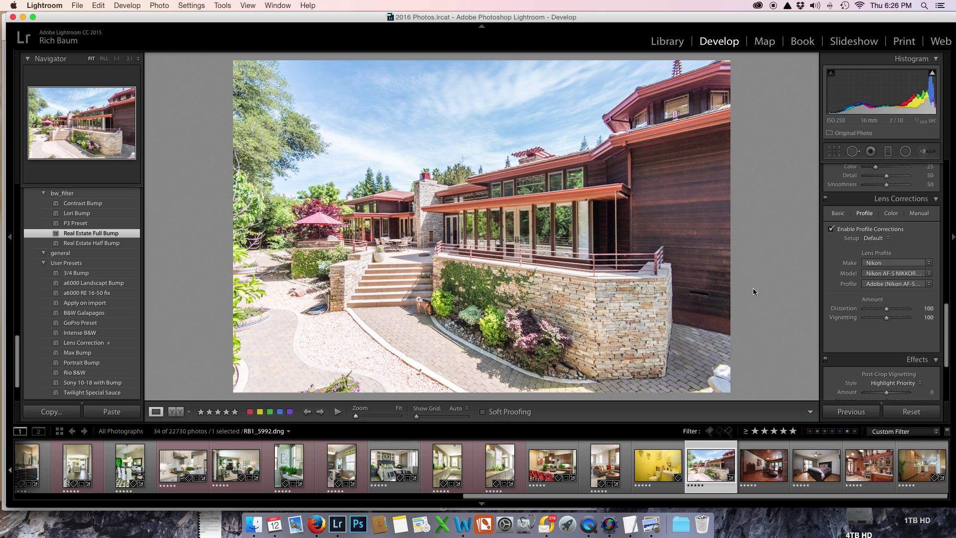
Lower the photo's Exposure to -0.10 in the basic tone settings.
scroll(875, 300, up, 10)
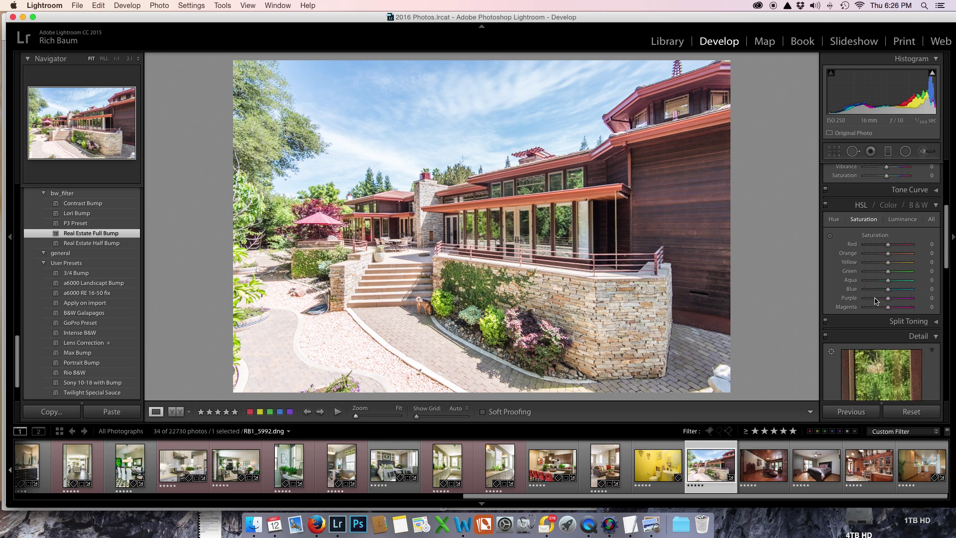
scroll(875, 301, up, 6)
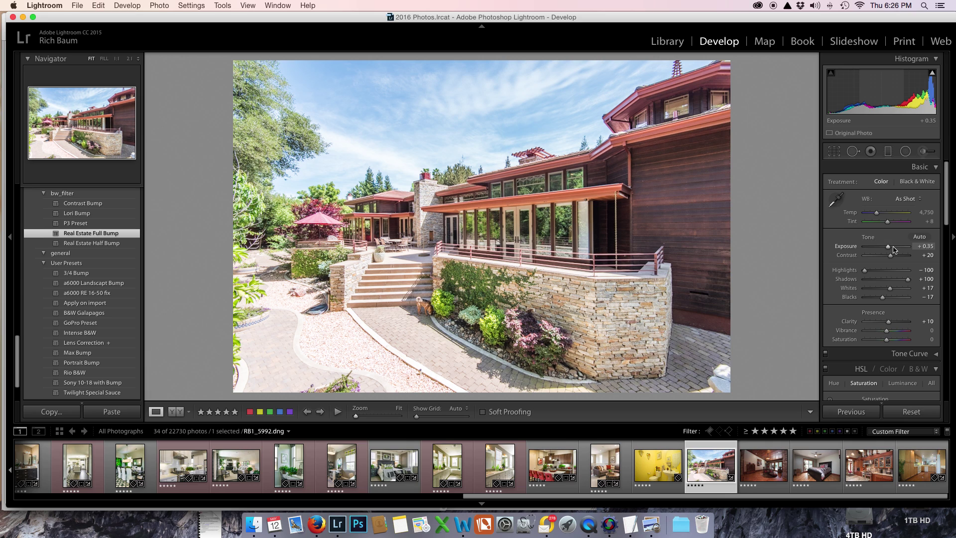
drag(889, 248, 886, 247)
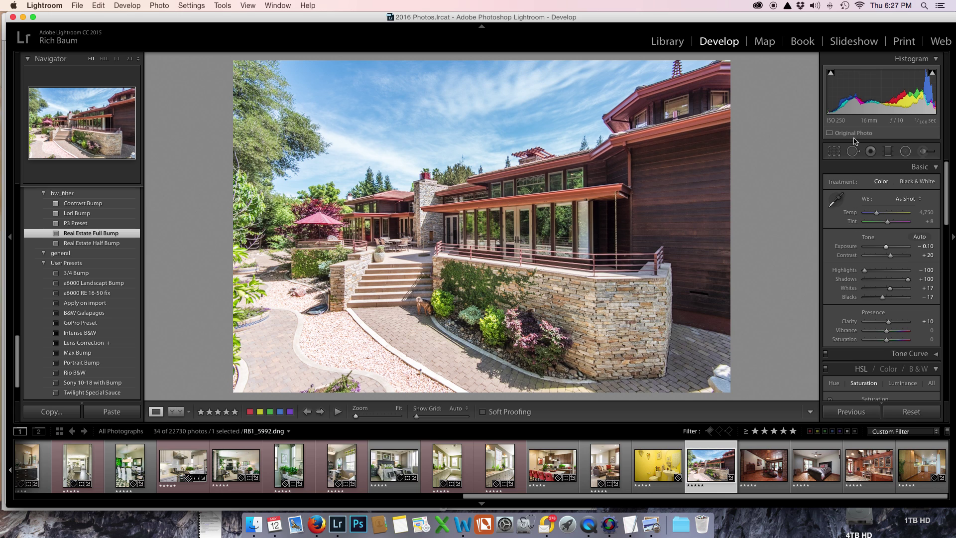
Straighten the photo to an angle of 0.33 with the Crop tool, checking its lines against the grid overlay.
click(836, 155)
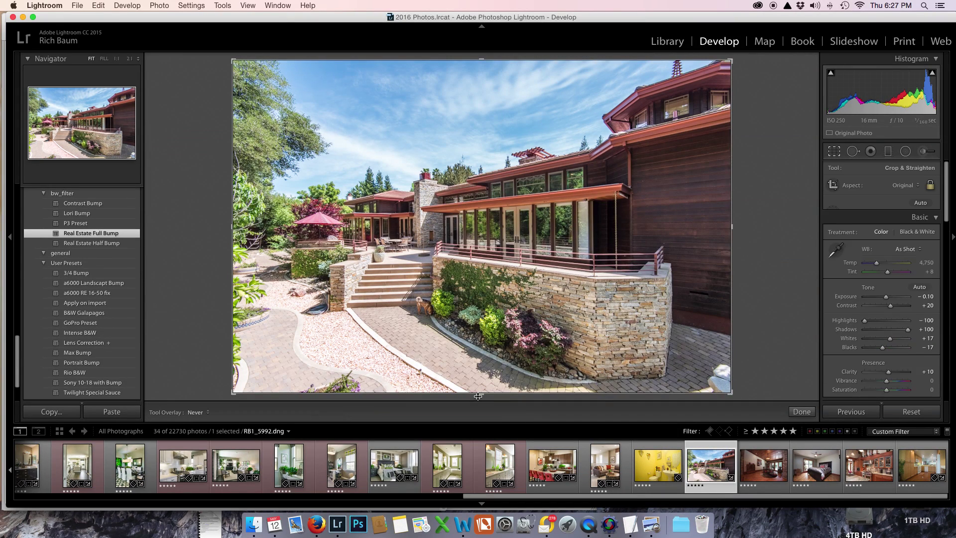
key(super+alt+o)
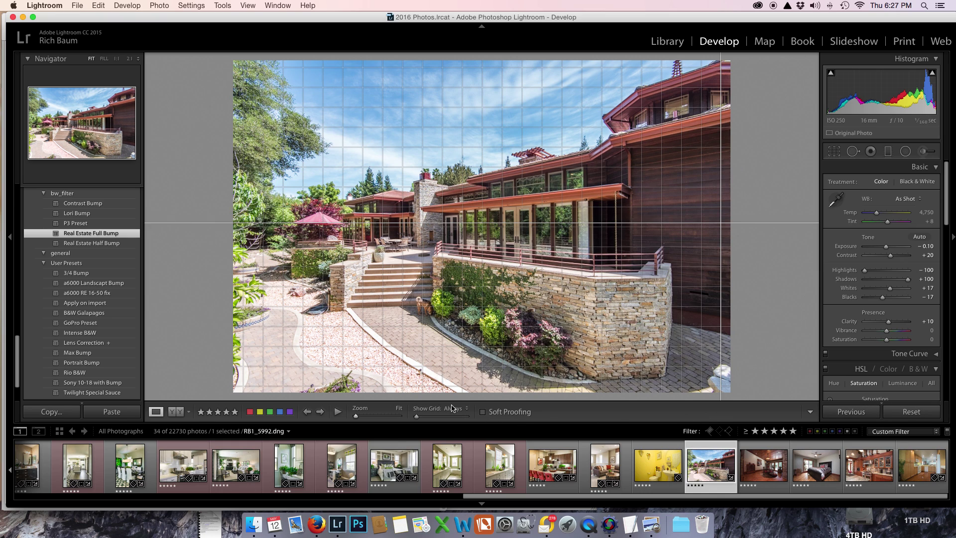
click(833, 152)
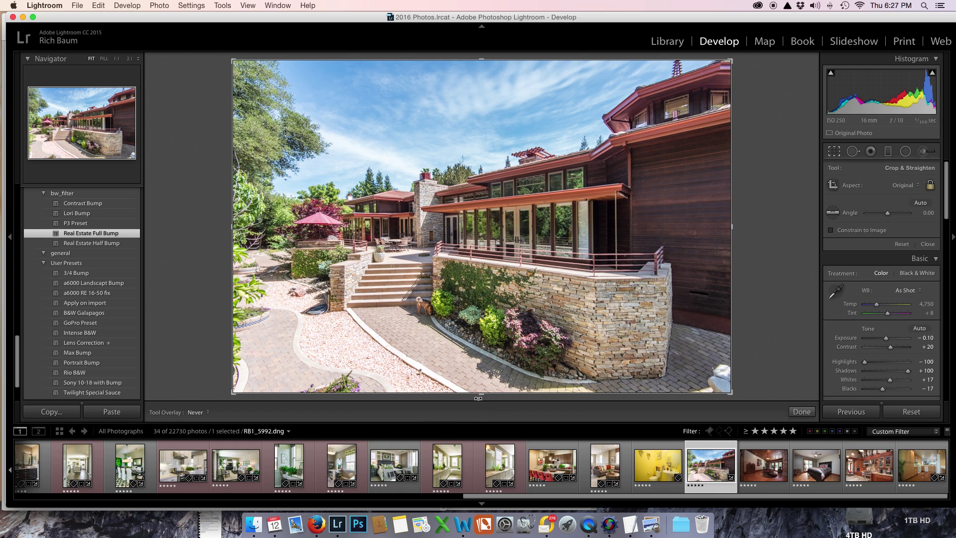
drag(479, 397, 478, 398)
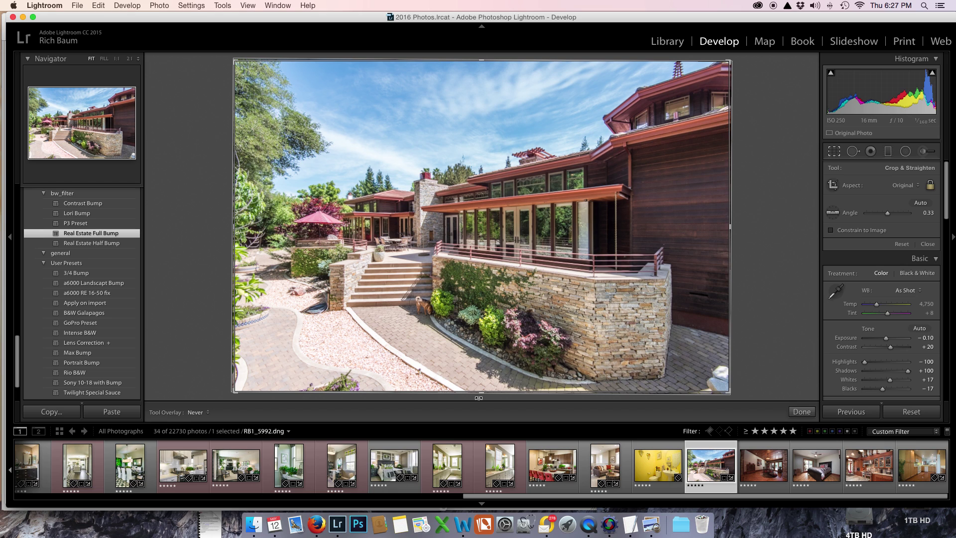
click(831, 151)
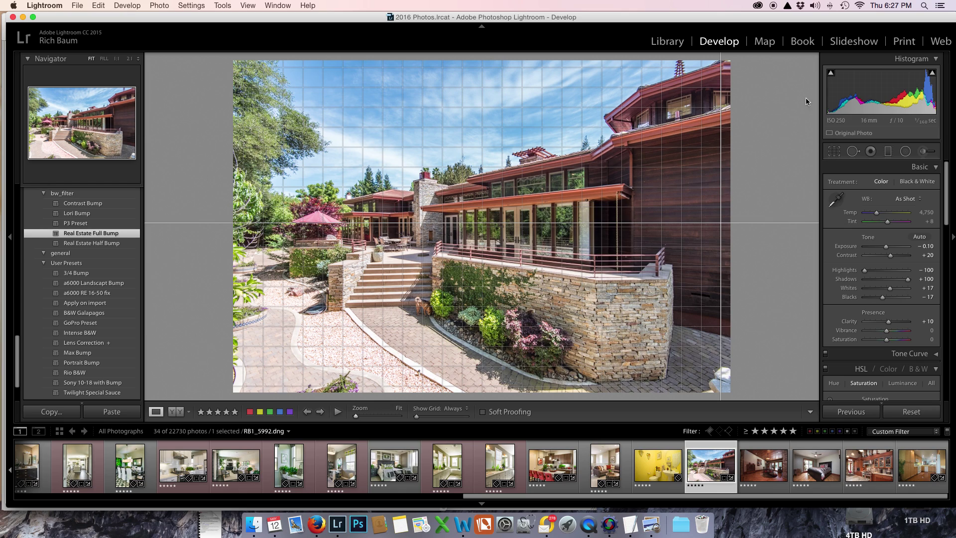
Try a free-form crop that cuts off the right part of the house with the aspect ratio unlocked, and undo it.
click(833, 151)
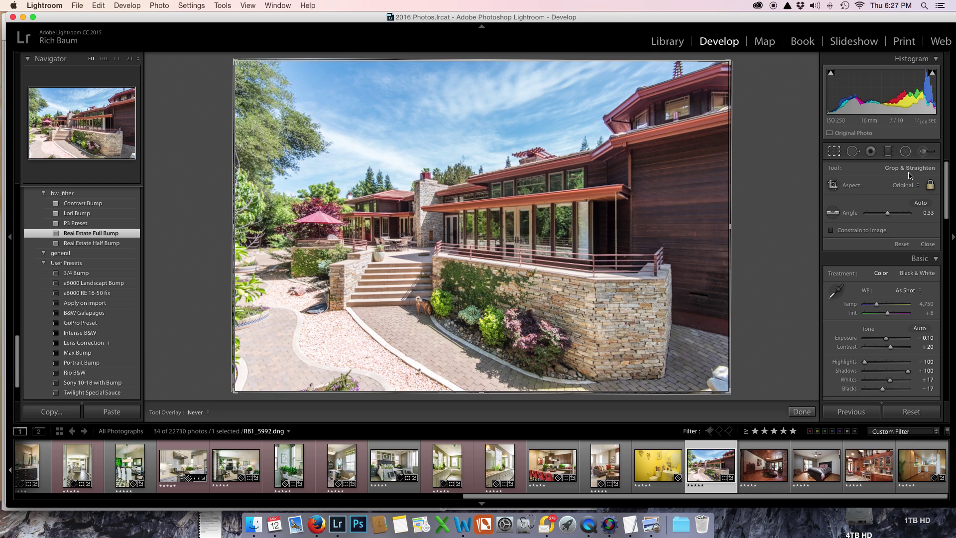
click(834, 151)
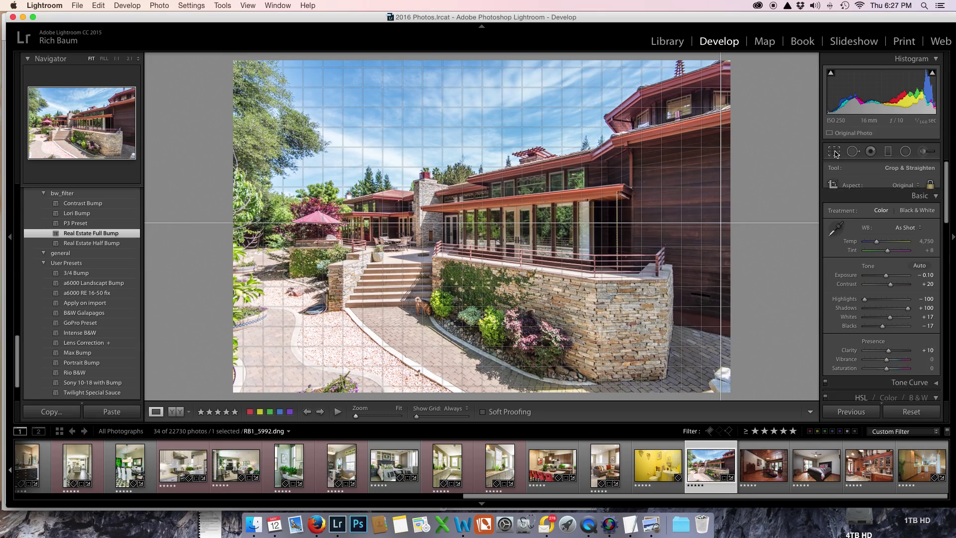
click(834, 152)
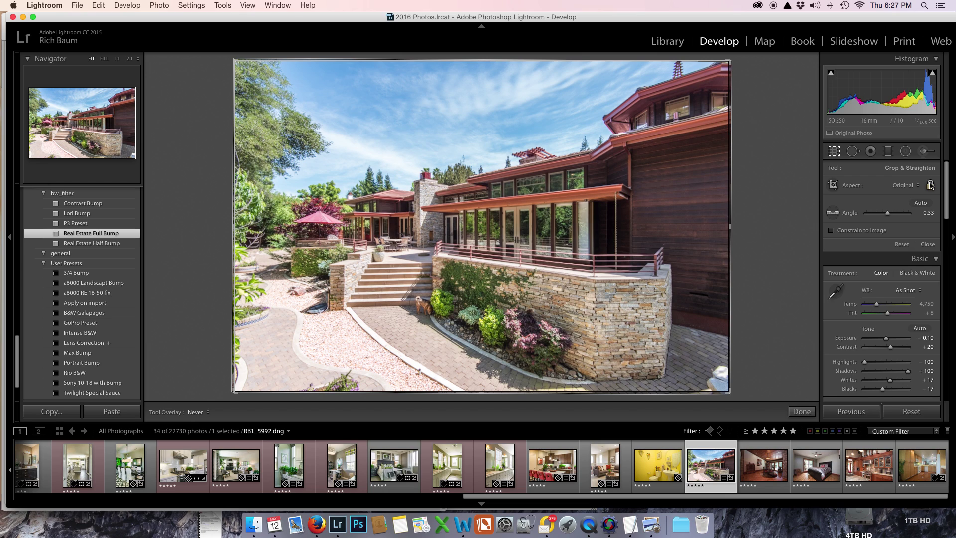
click(930, 185)
drag(732, 237, 603, 239)
key(super+z)
Choose the 2 x 3 / 4 x 6 crop aspect ratio, tighten the crop around the house, and undo the last straightening change.
click(916, 188)
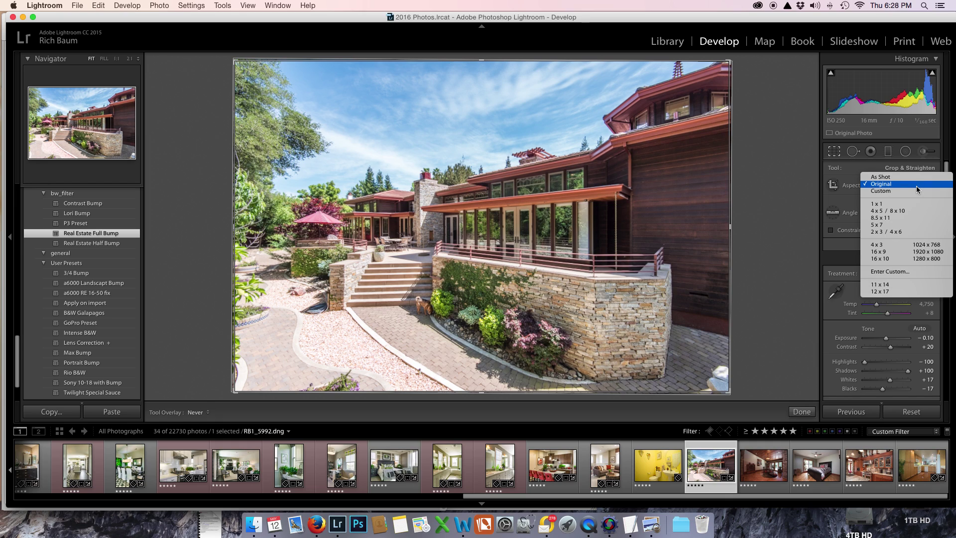
click(890, 232)
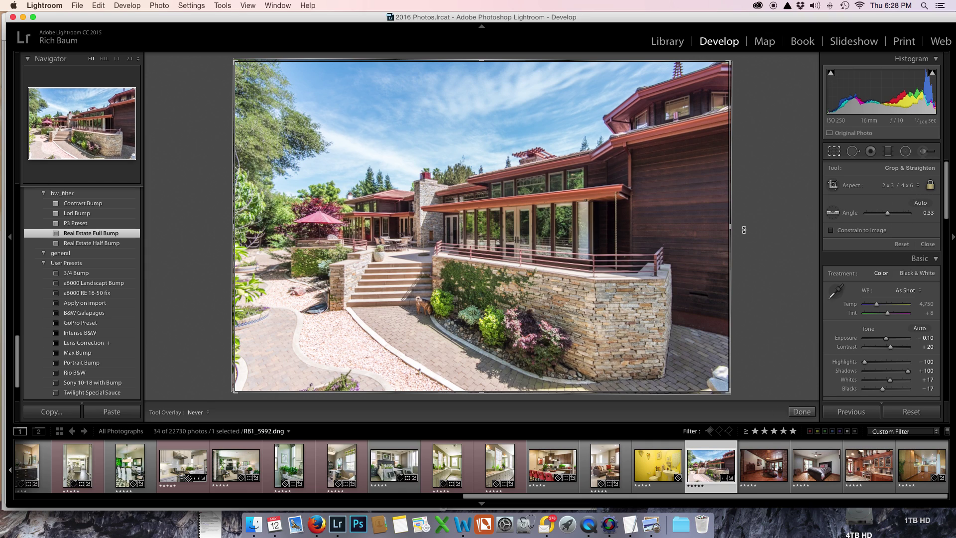
drag(731, 227, 714, 237)
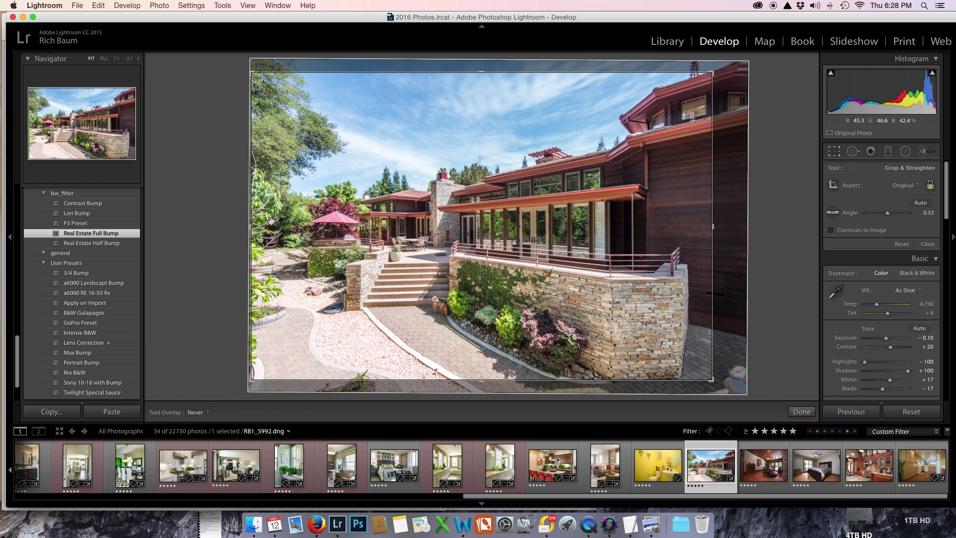
drag(252, 228, 259, 228)
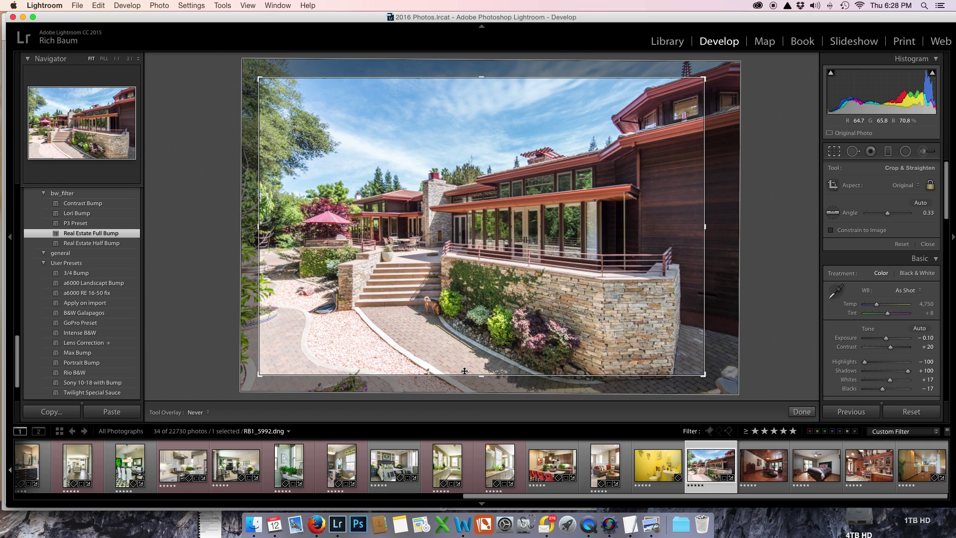
drag(480, 376, 480, 374)
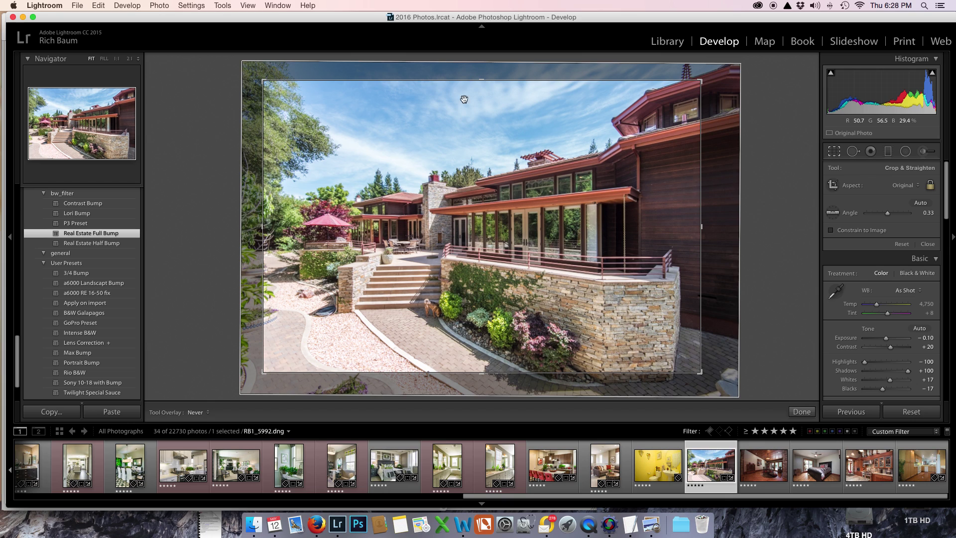
drag(482, 78, 482, 77)
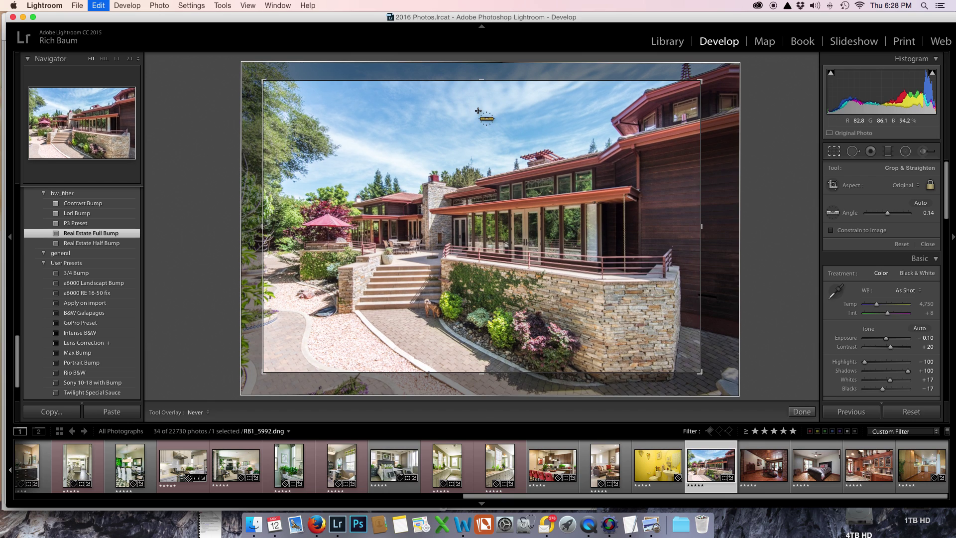
key(super+z)
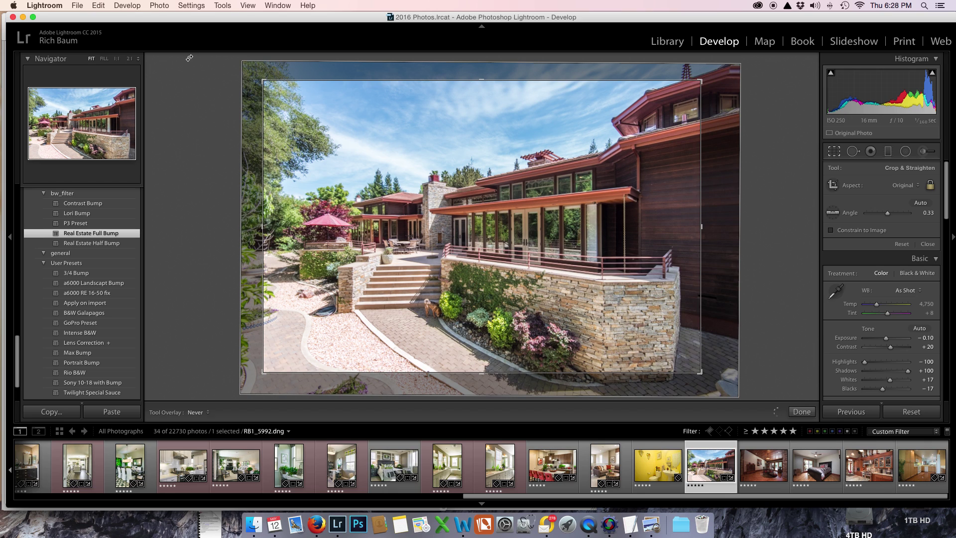
Fine-tune the crop from its upper-left corner, apply it, and hide the grid overlay.
drag(262, 82, 242, 62)
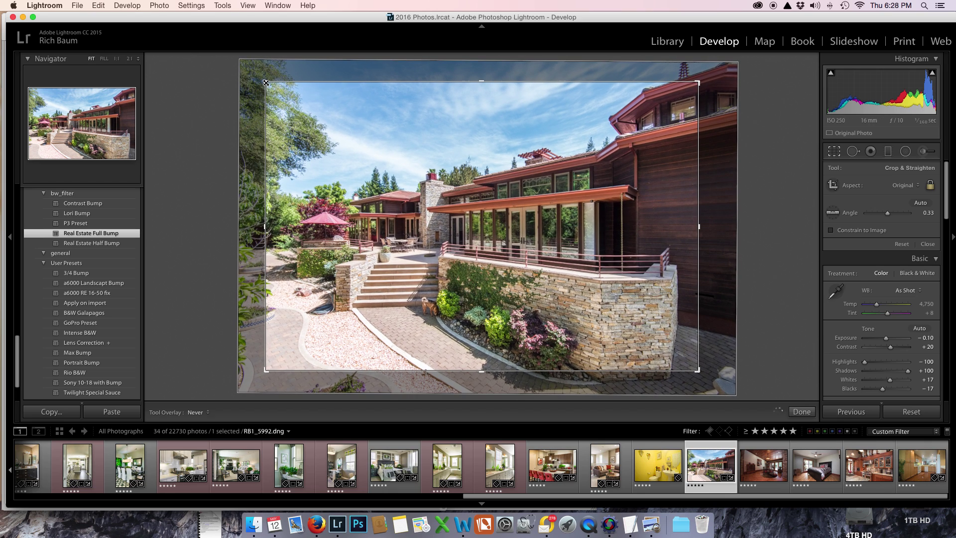
key(Return)
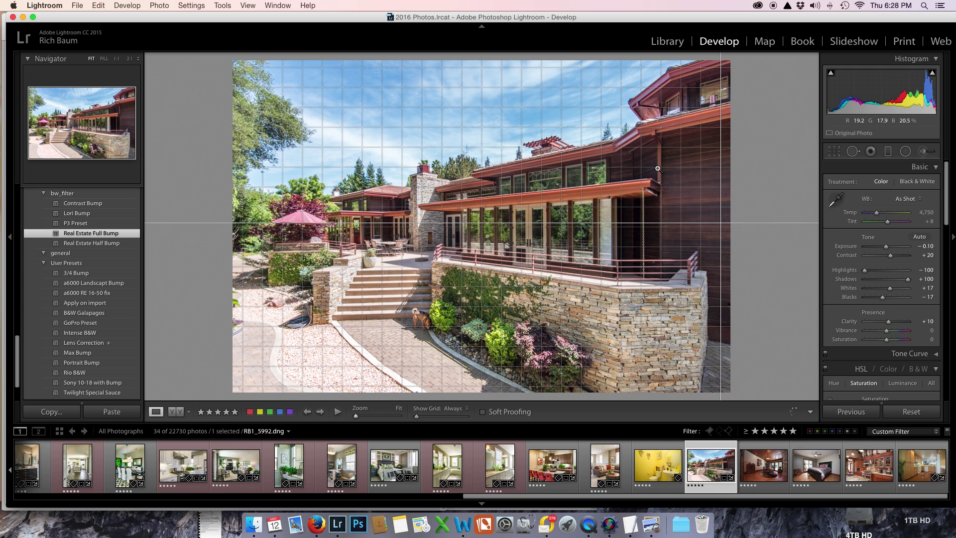
key(alt+super)
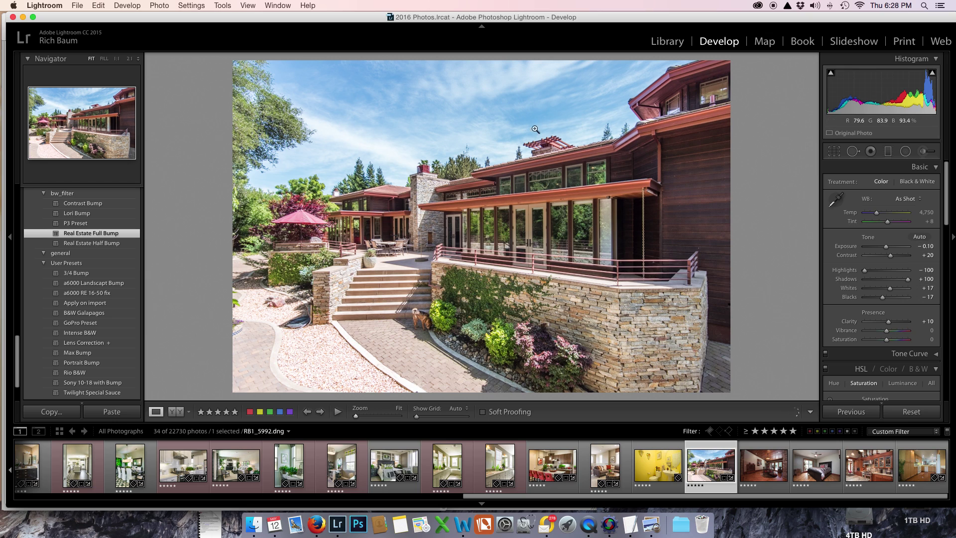
Compare the Vignette 1 and Vignette 2 presets on the photo, and keep Vignette 1 applied.
scroll(74, 252, down, 3)
scroll(74, 253, up, 10)
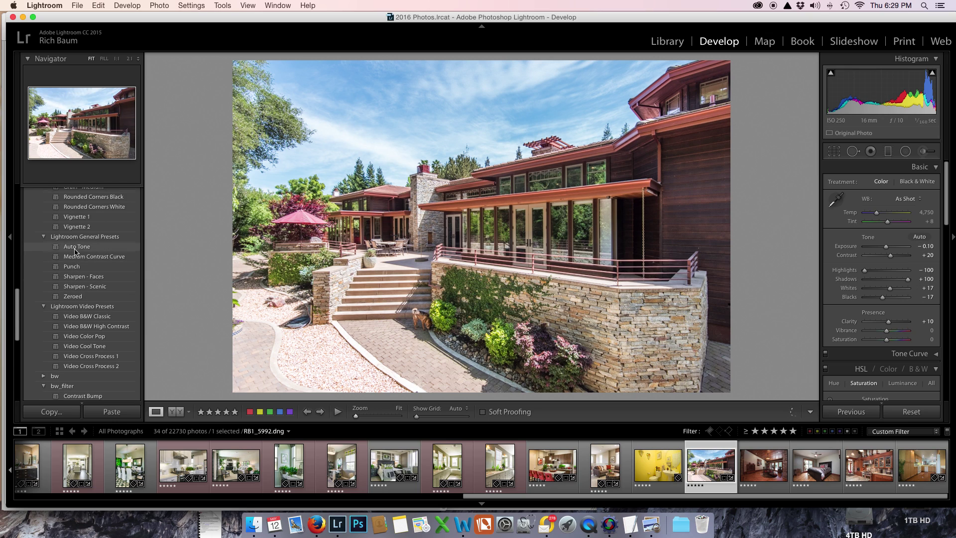
click(86, 221)
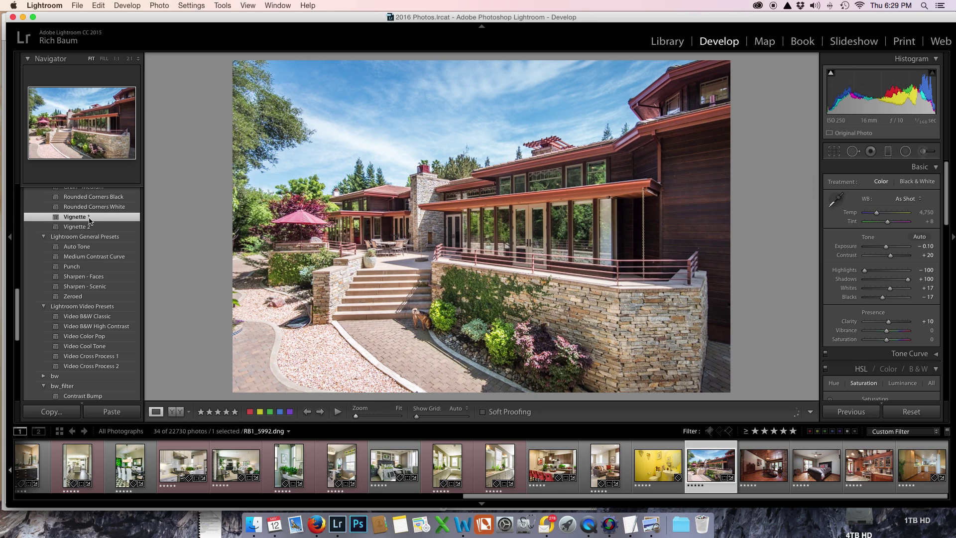
key(super+z)
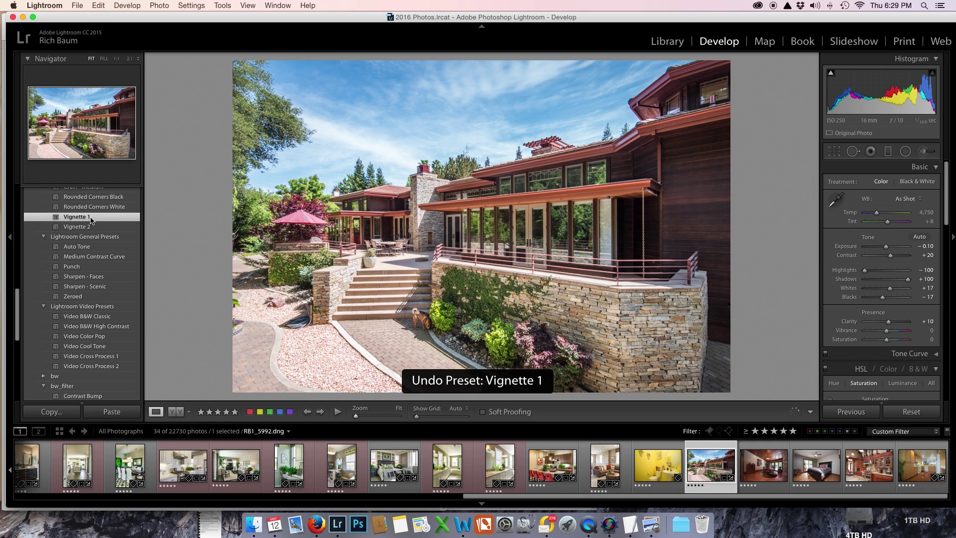
click(80, 229)
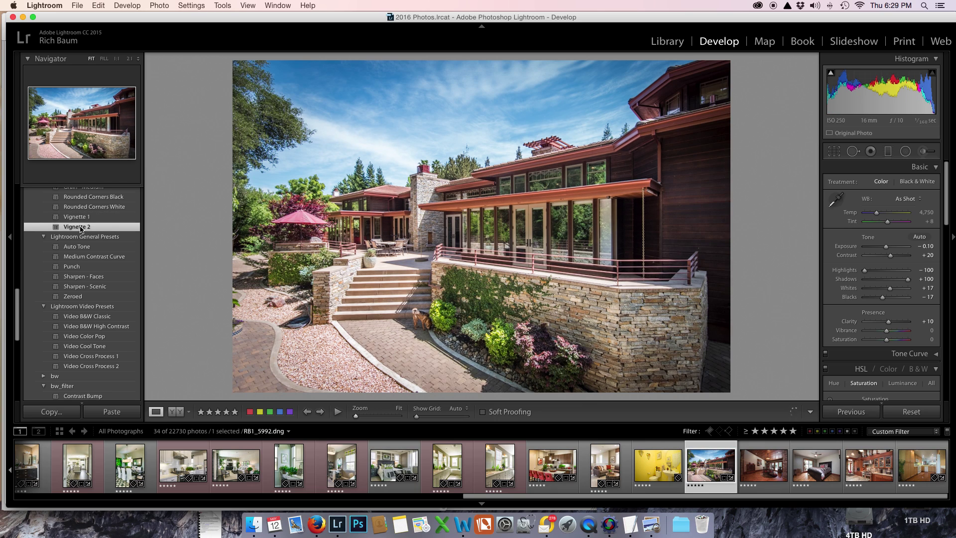
key(super+z)
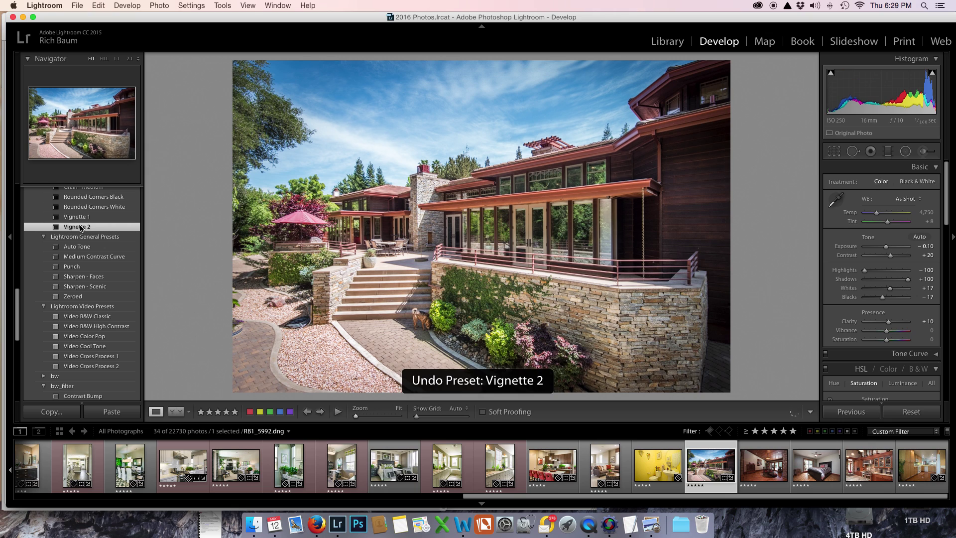
click(93, 217)
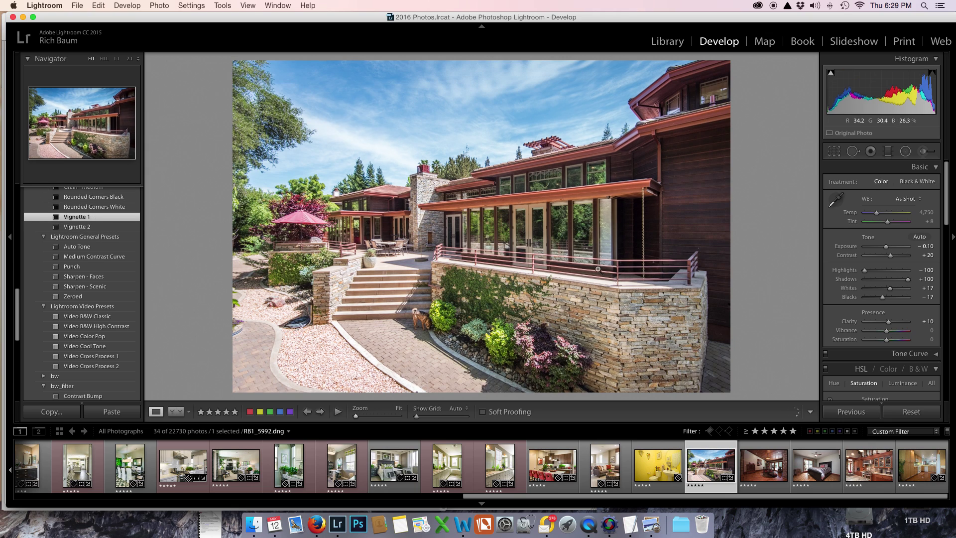
Set the photo's Sharpening Amount to 42 in the detail settings.
scroll(896, 318, down, 15)
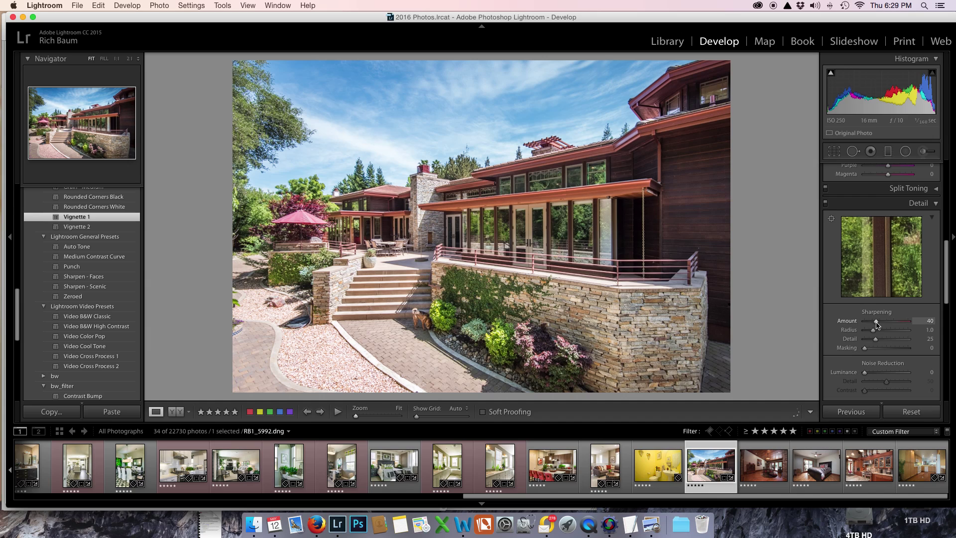
drag(877, 325, 878, 325)
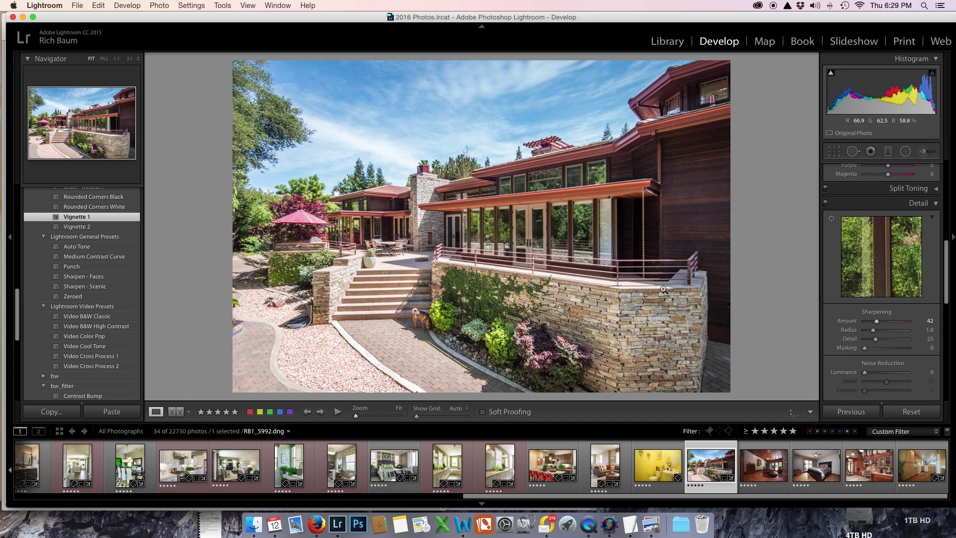
Filter the filmstrip to photos rated three stars or higher, and compare the edited exterior with RB1_5994.dng in full-screen view.
click(773, 431)
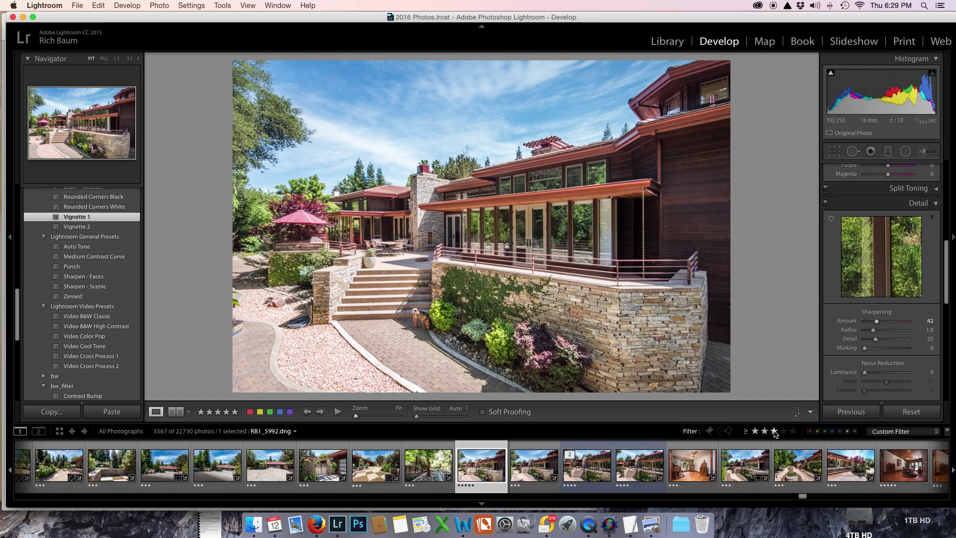
super+click(641, 472)
key(super+shift+f)
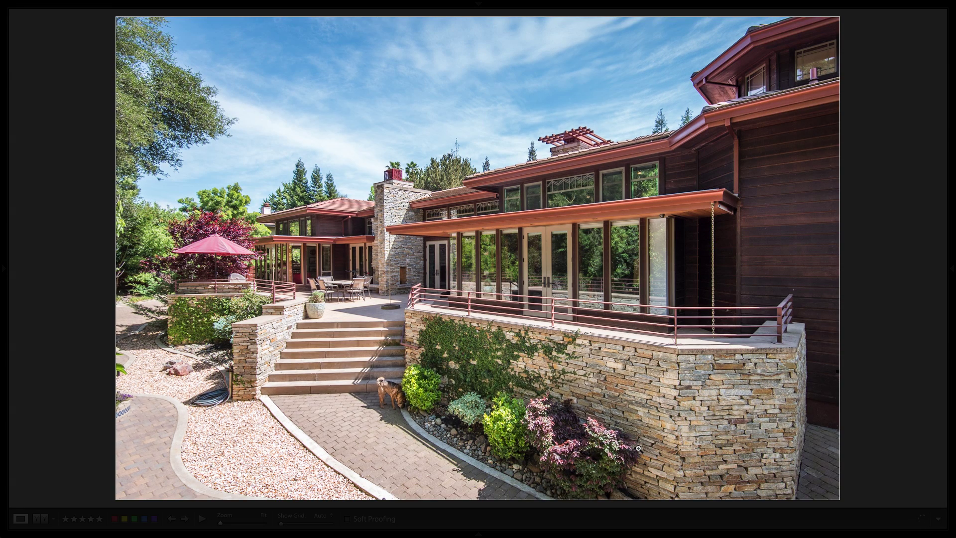
key(Right)
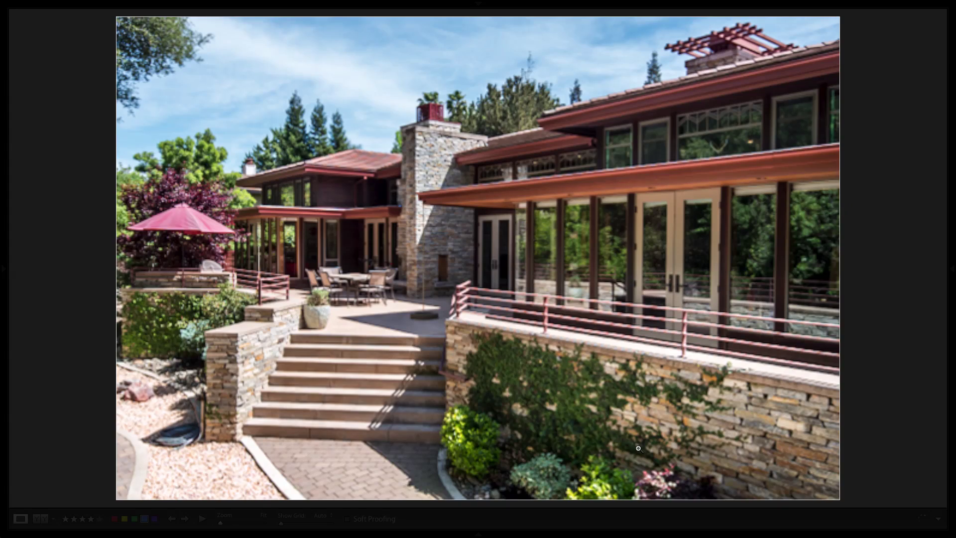
key(Right)
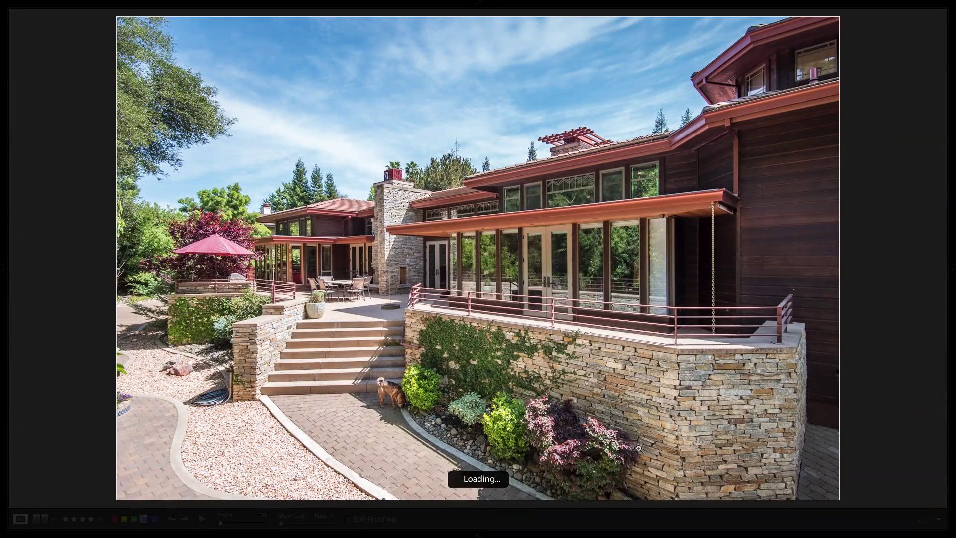
key(shift+f)
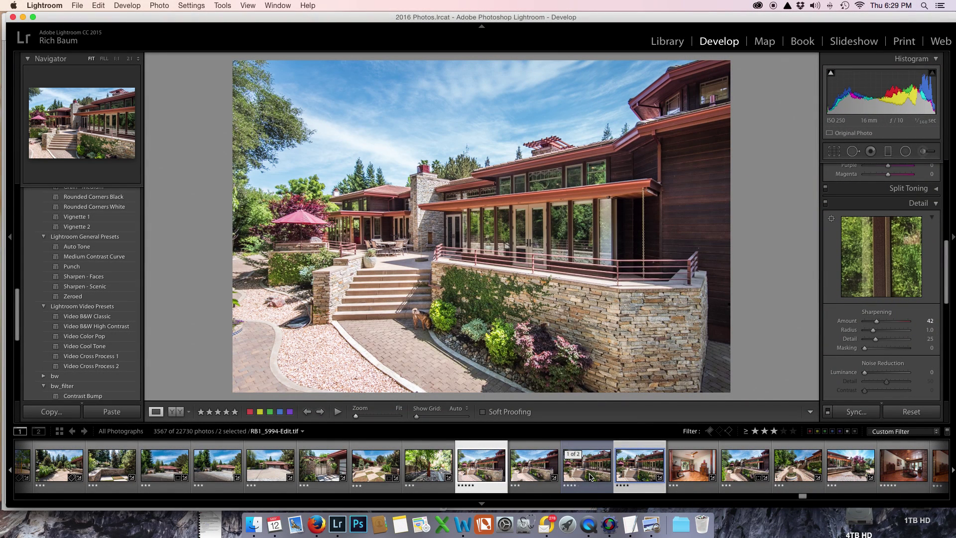
Select the exterior photo RB1_6001.dng together with the edited RB1_5992.dng in the filmstrip.
click(625, 470)
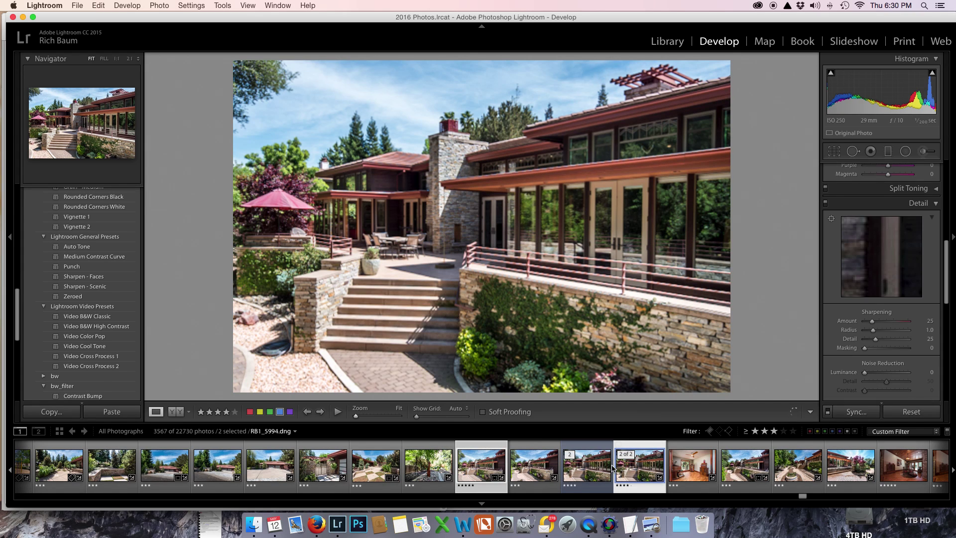
click(488, 470)
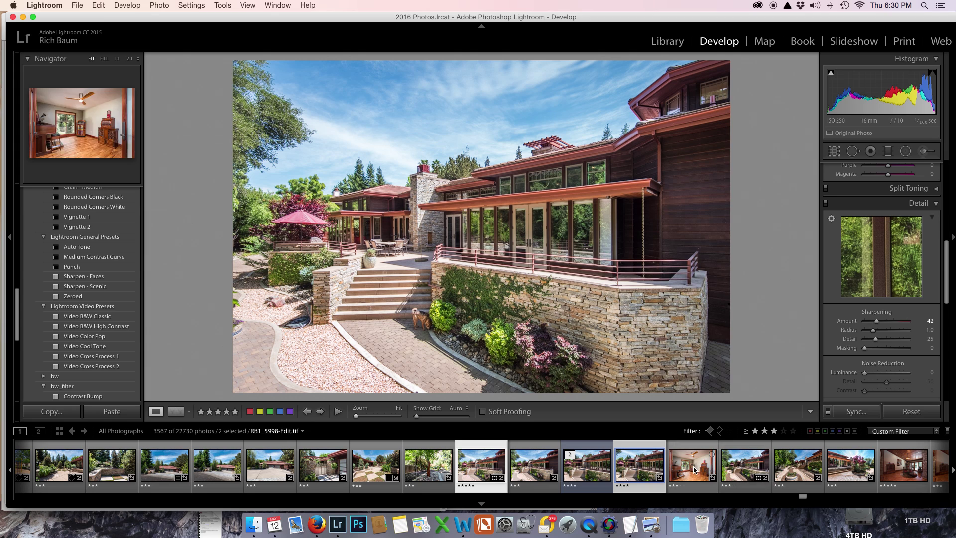
click(744, 472)
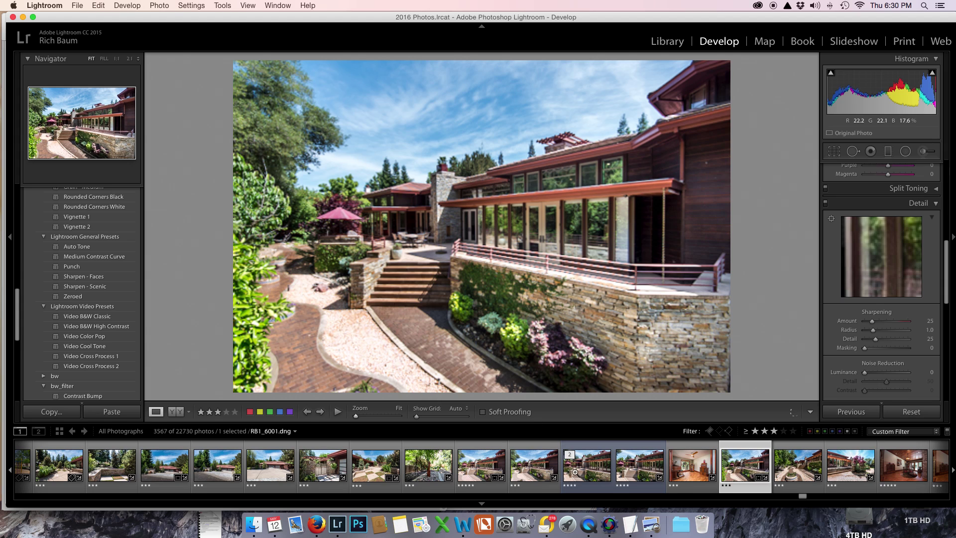
super+click(475, 472)
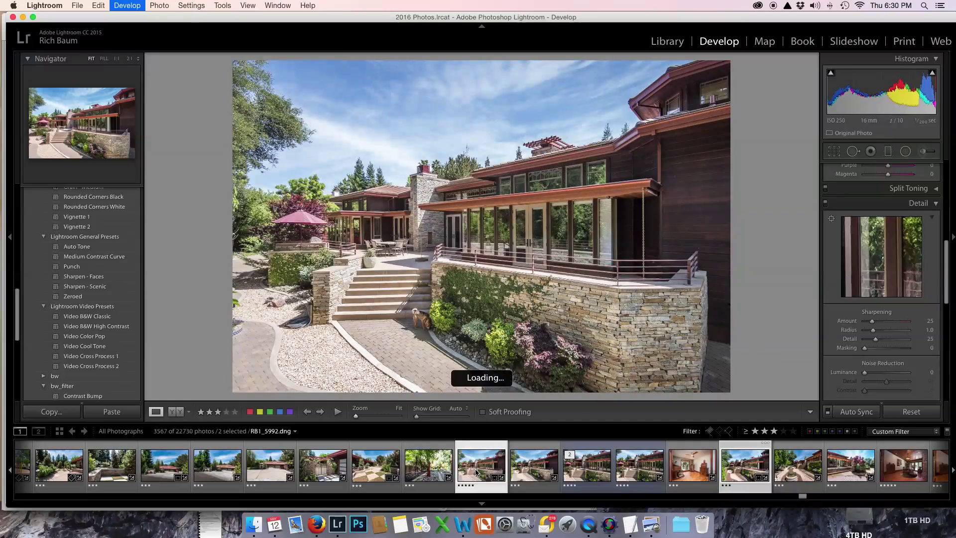
Heal the white spot on the dark wood siding in RB1_6001.dng with a size 32 healing spot.
key(Right)
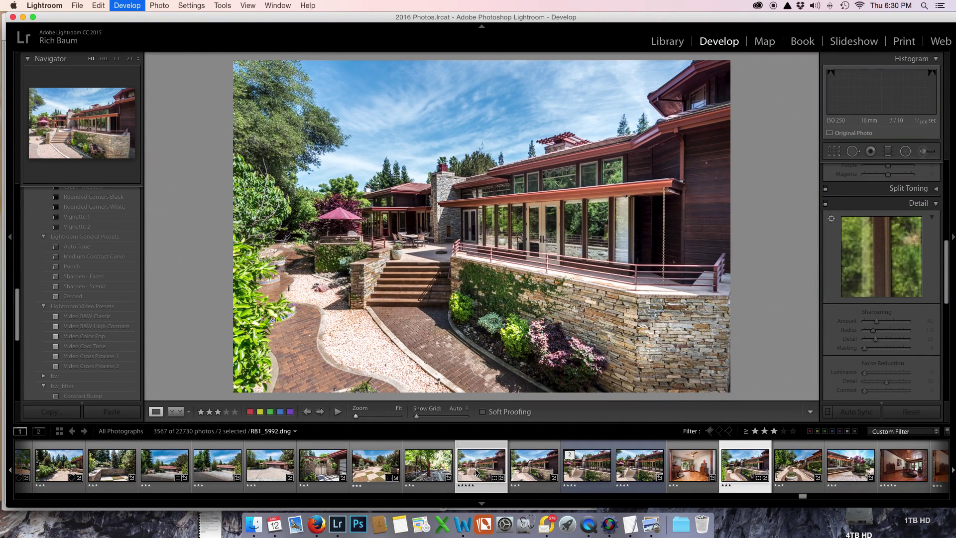
click(708, 161)
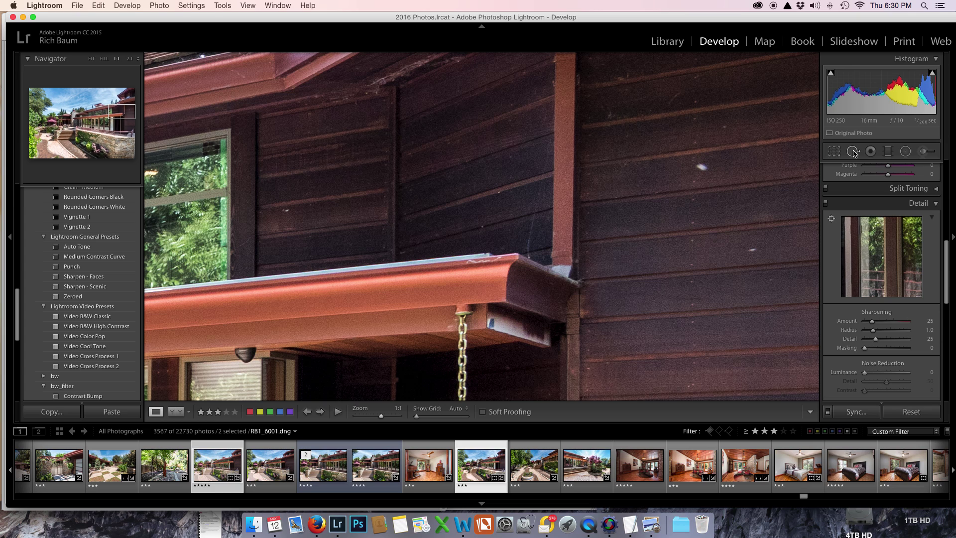
click(853, 152)
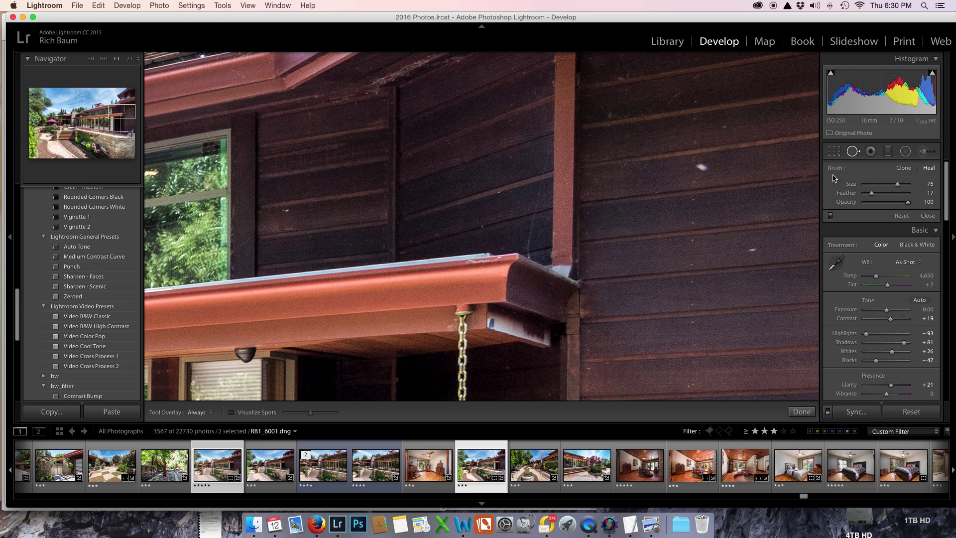
scroll(687, 161, down, 8)
scroll(692, 168, up, 1)
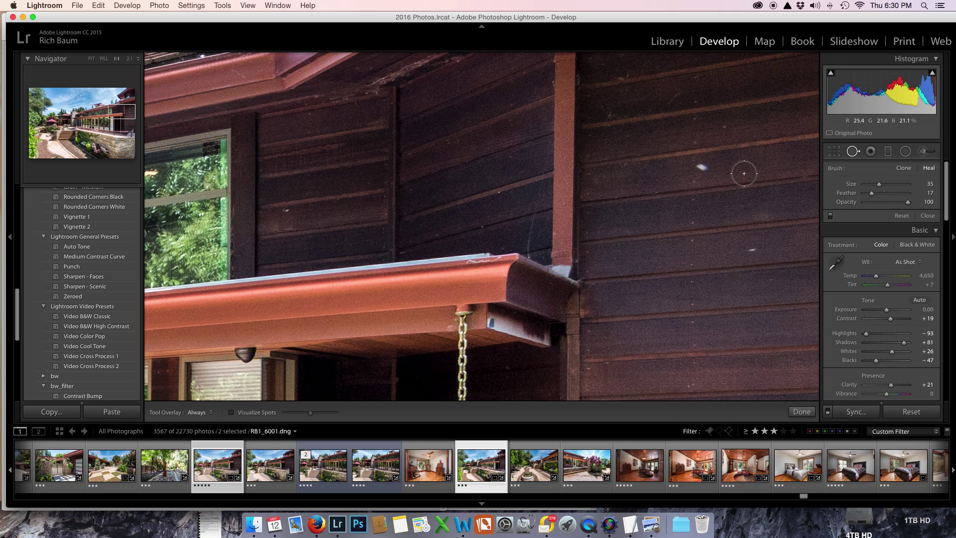
click(704, 171)
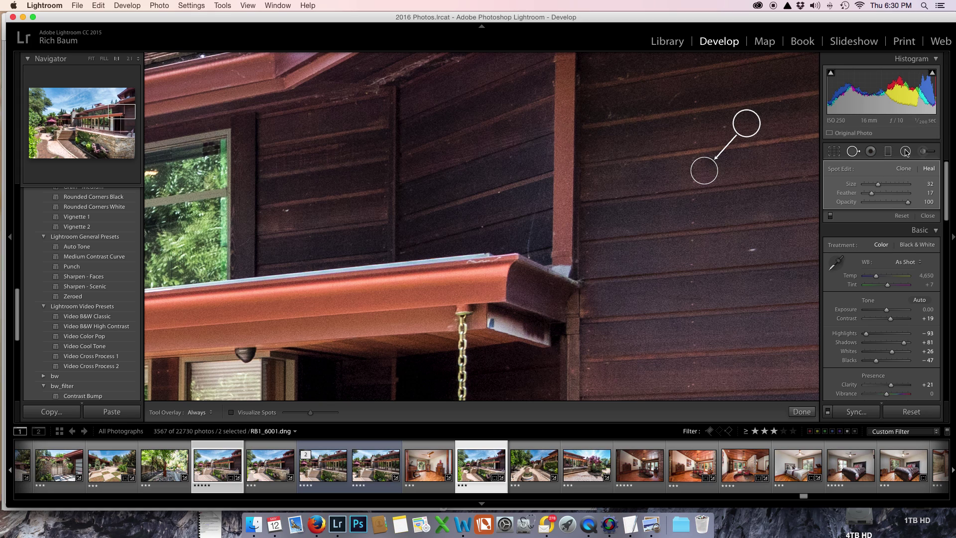
click(852, 151)
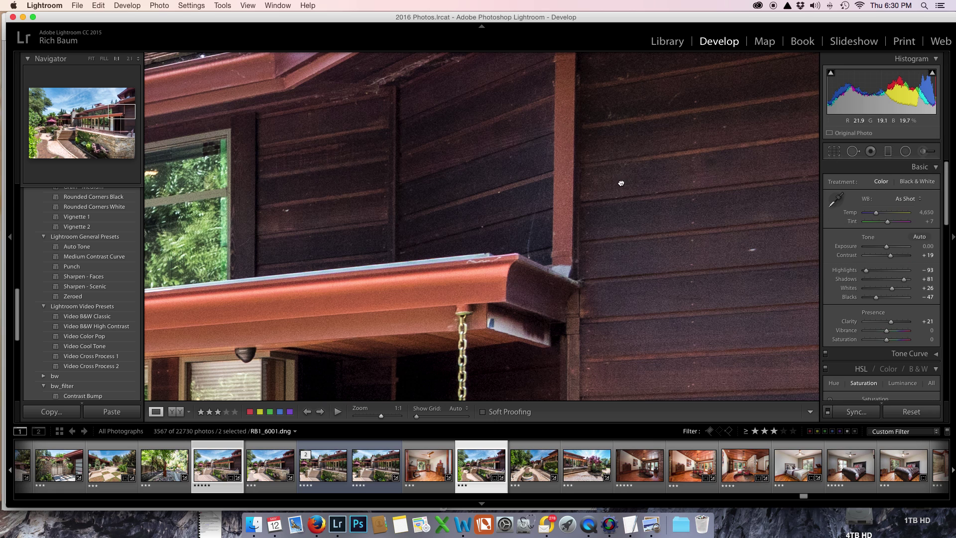
click(622, 183)
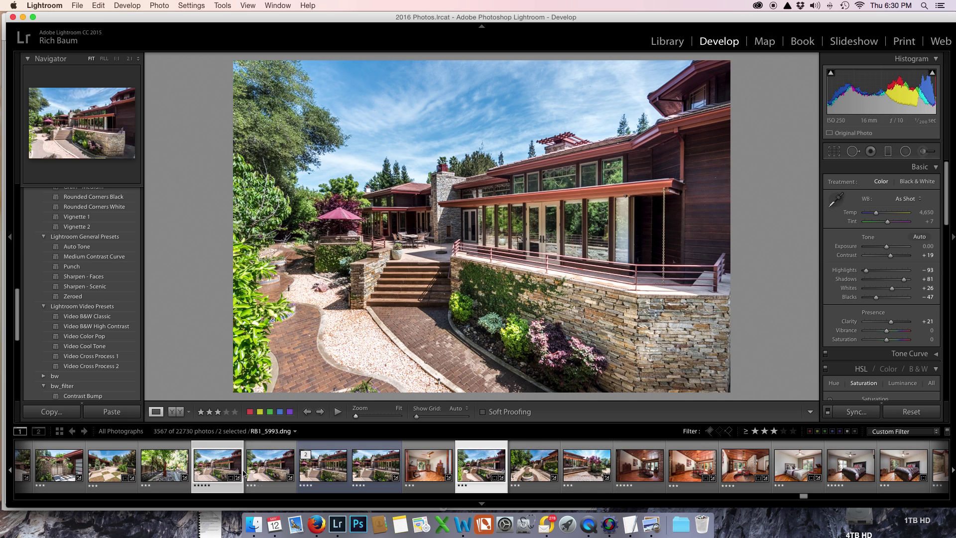
Filter the filmstrip to five-star photos and open the yellow bathroom photo DSC05490.dng.
click(212, 476)
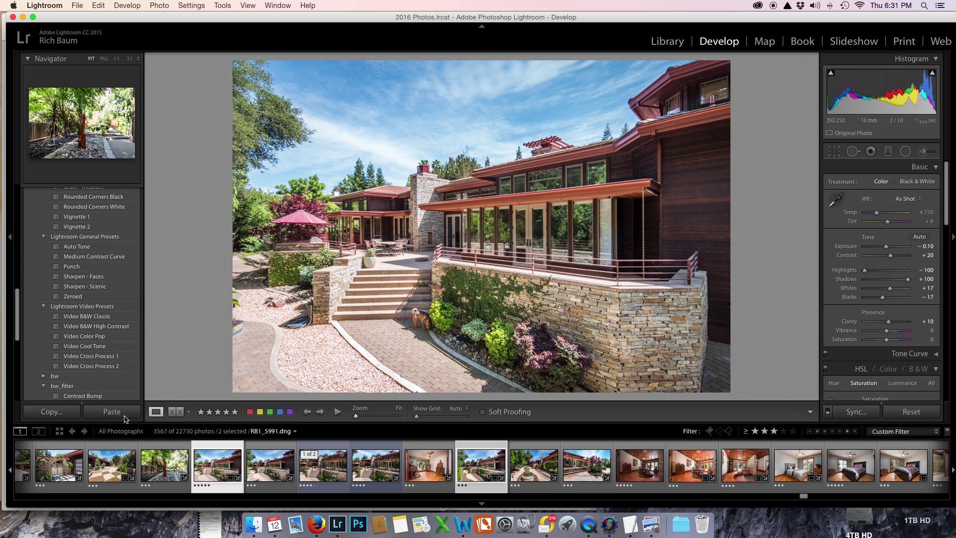
click(793, 431)
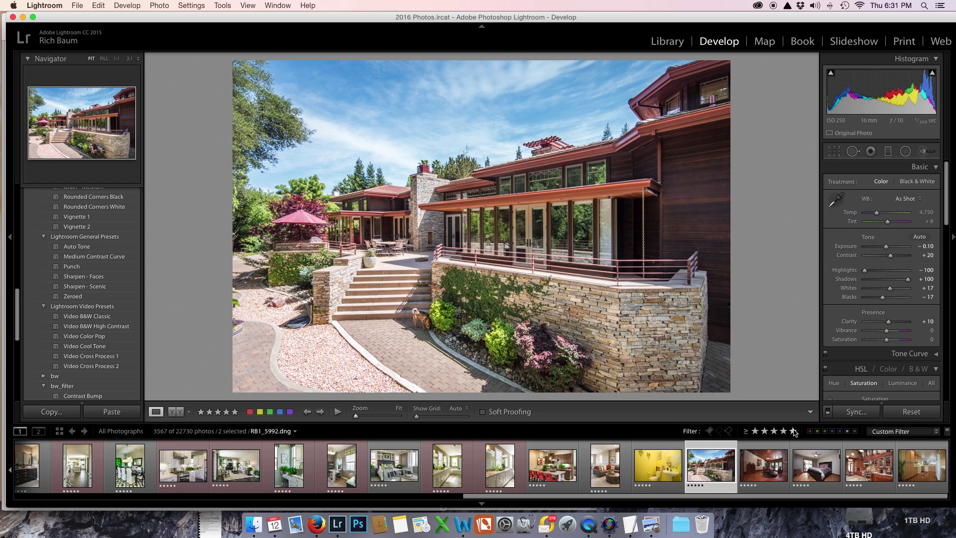
click(658, 467)
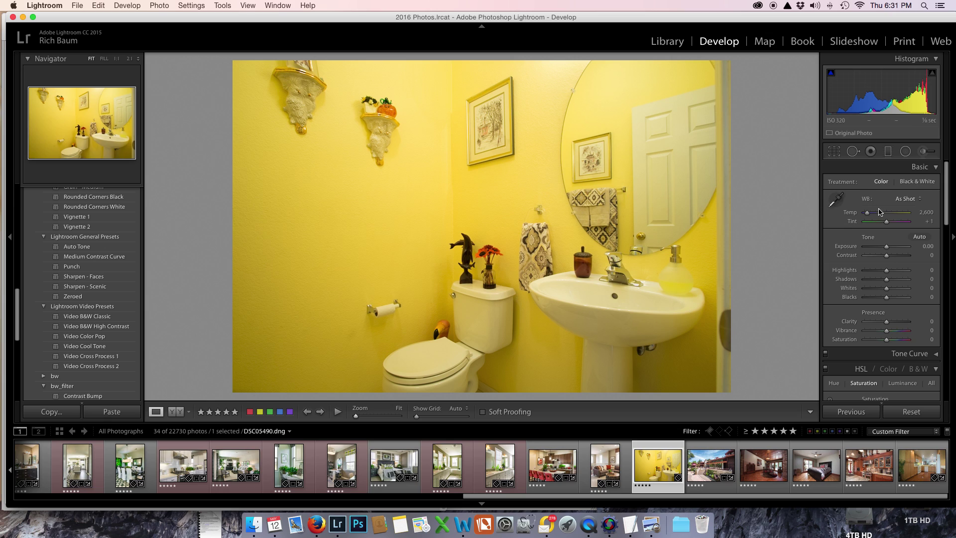
Try sampling the white sink as the neutral target for the bathroom photo's white balance, and undo it.
drag(866, 215, 867, 217)
click(909, 411)
click(836, 204)
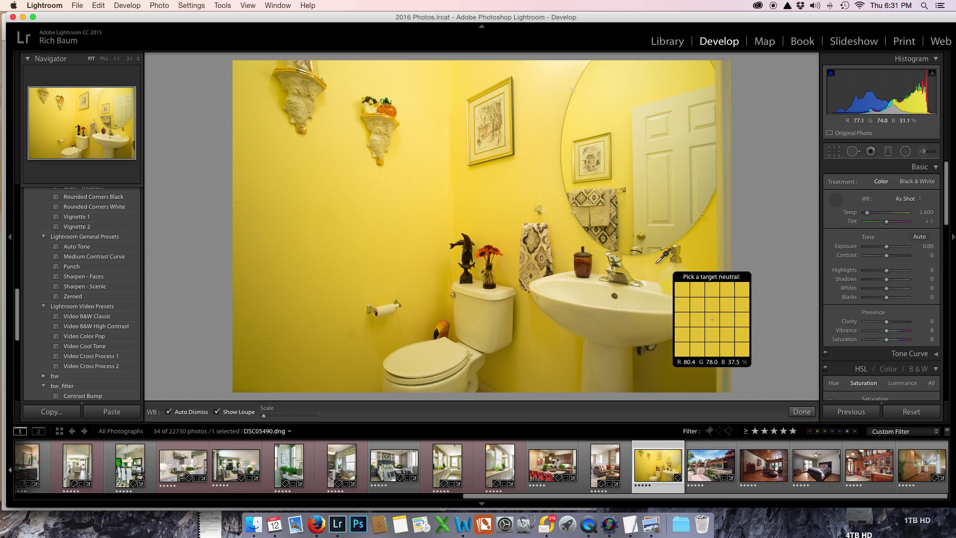
click(569, 293)
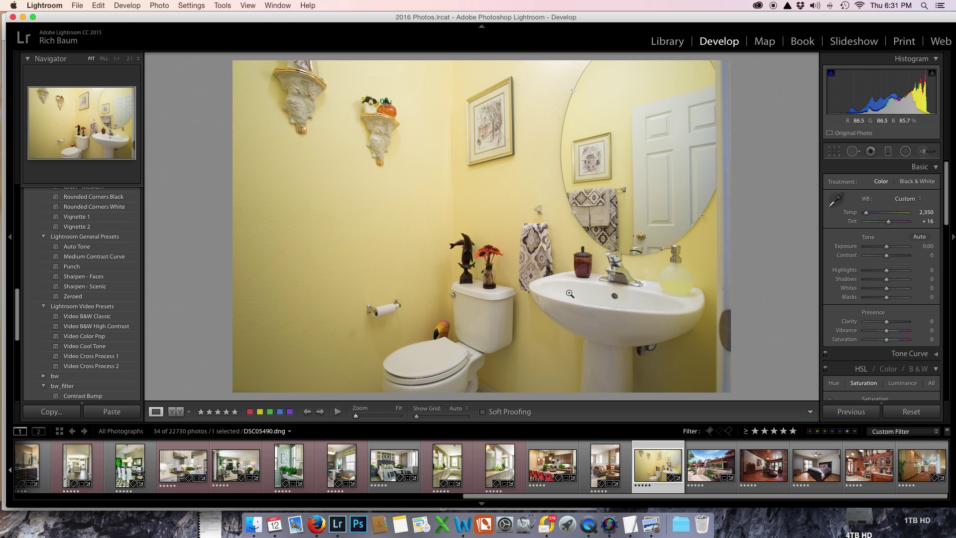
key(super+z)
Set the white balance from the white sink basin, and set the Temp to 2,442.
click(835, 198)
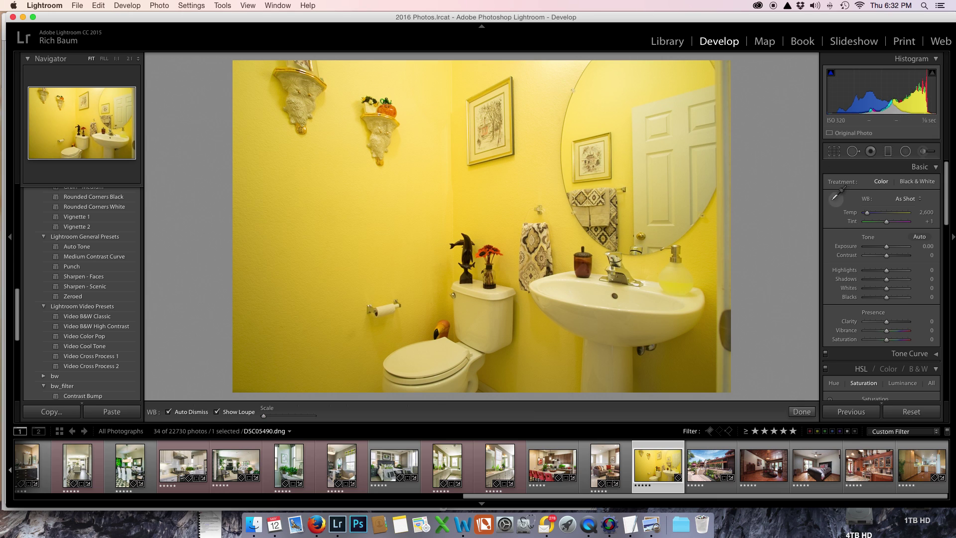
click(567, 293)
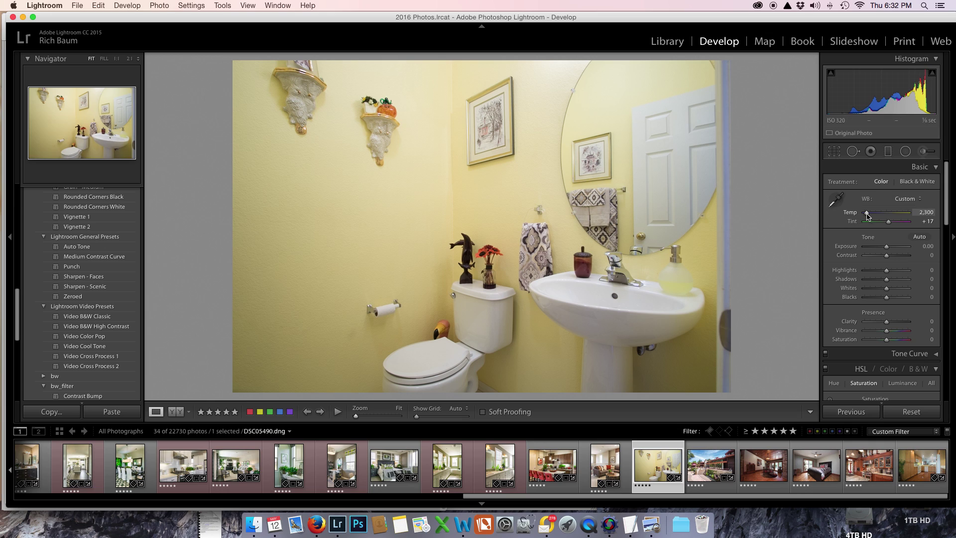
drag(866, 214, 866, 215)
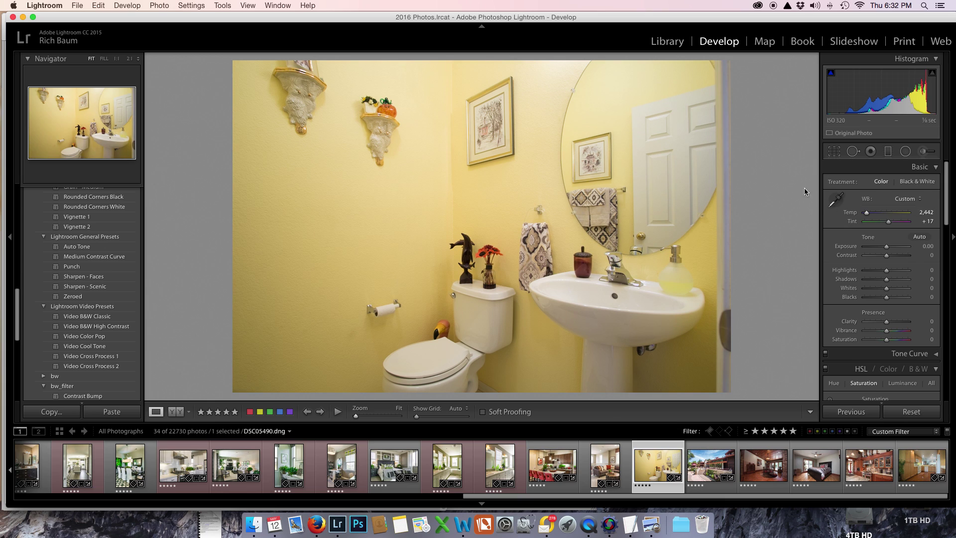
Crop the bathroom photo tighter on both sides at the original aspect ratio, cutting off the dark door edge.
click(834, 152)
drag(746, 229, 715, 231)
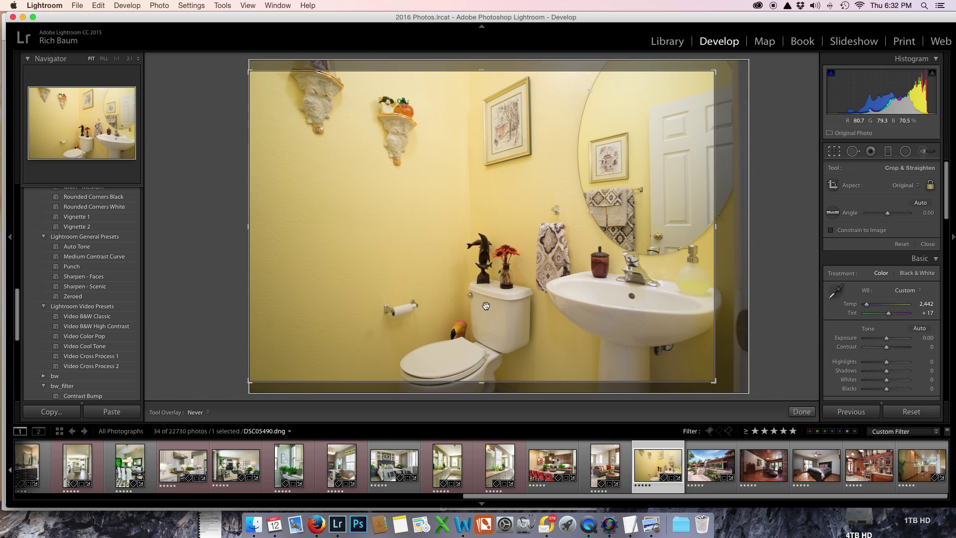
drag(247, 227, 276, 223)
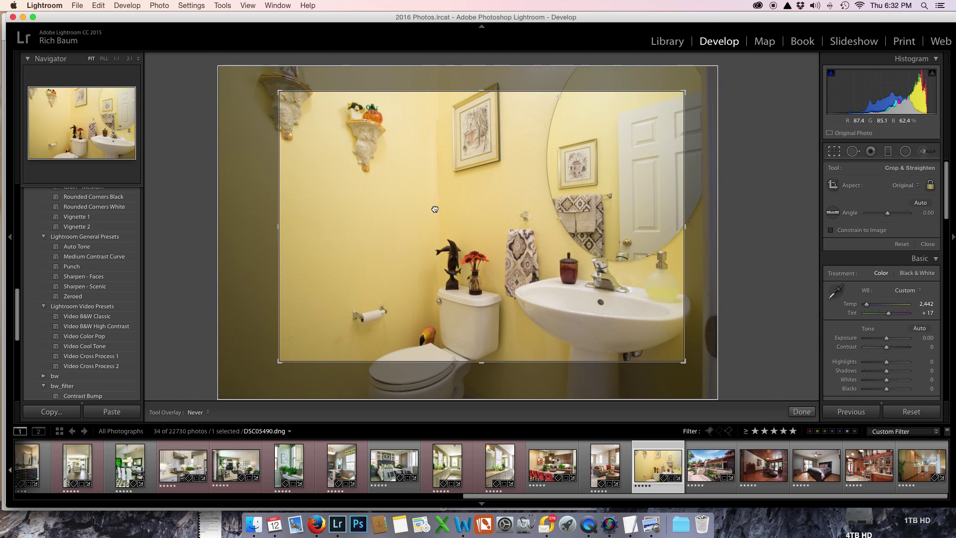
key(Return)
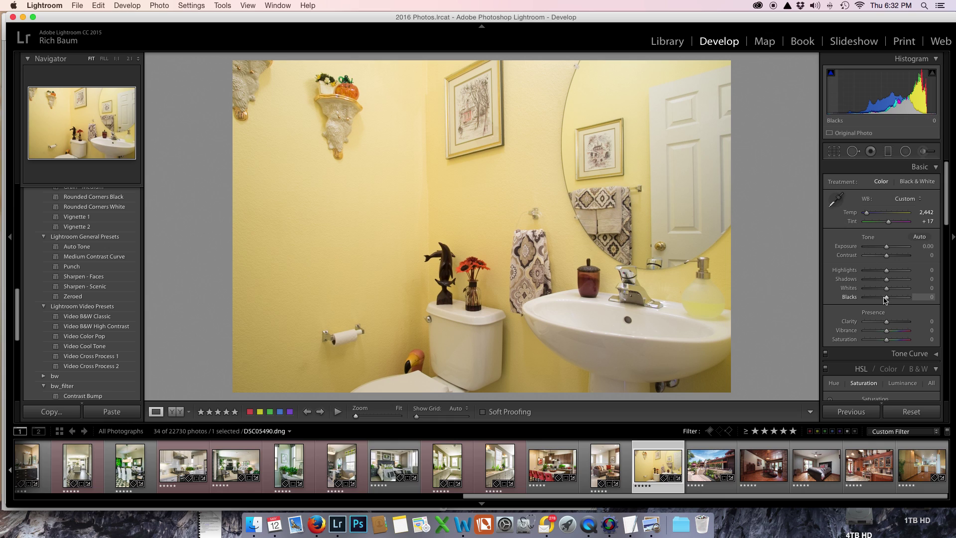
Compare white balance samples taken from the door and the toilet tank, and keep one sampled from the sink.
click(836, 199)
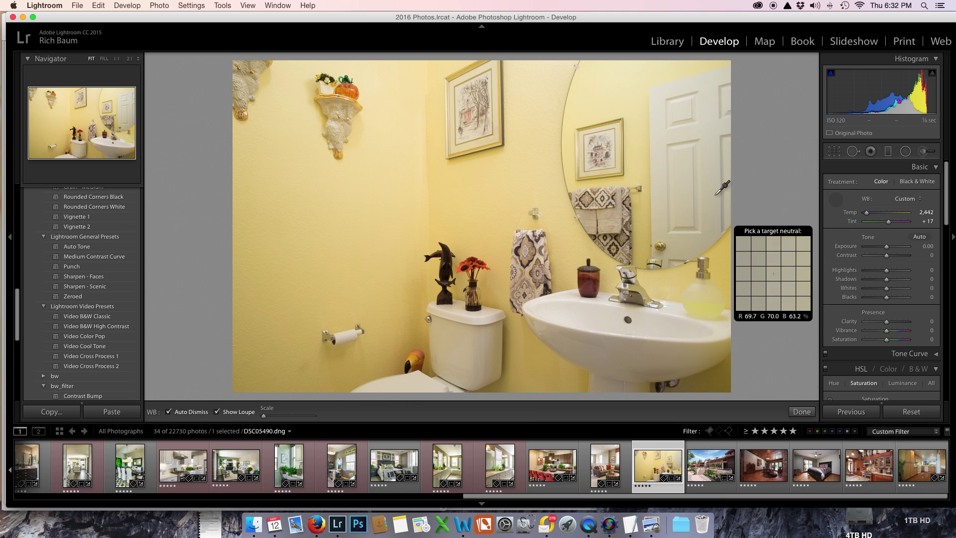
click(681, 174)
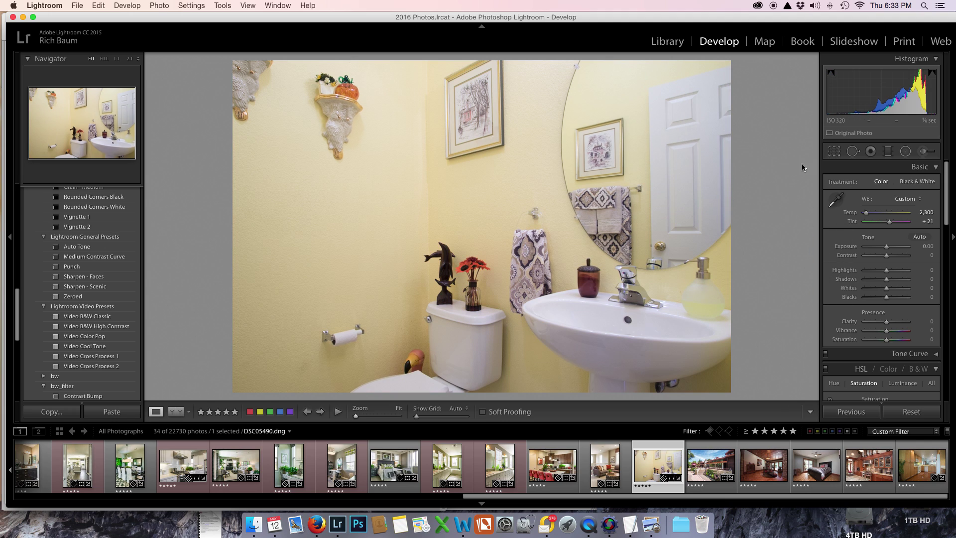
click(835, 199)
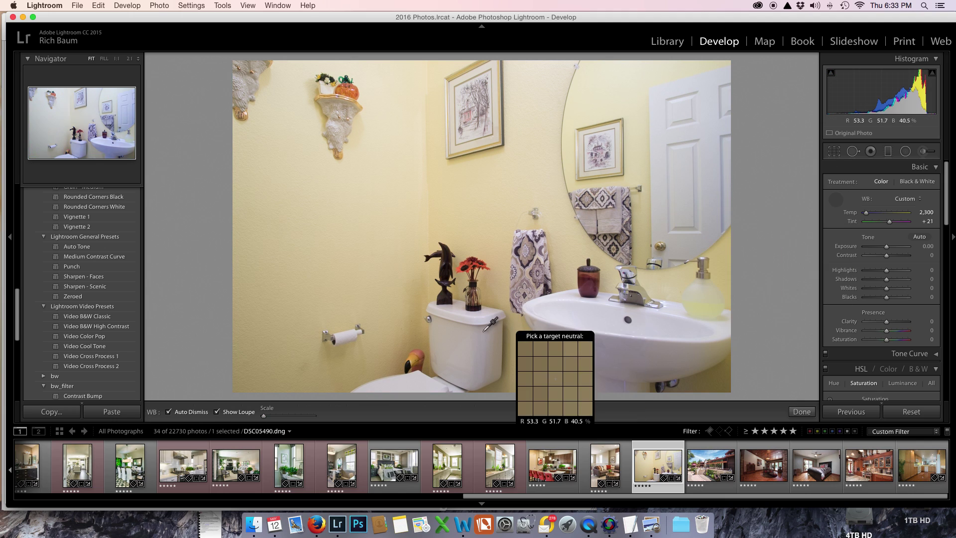
click(452, 347)
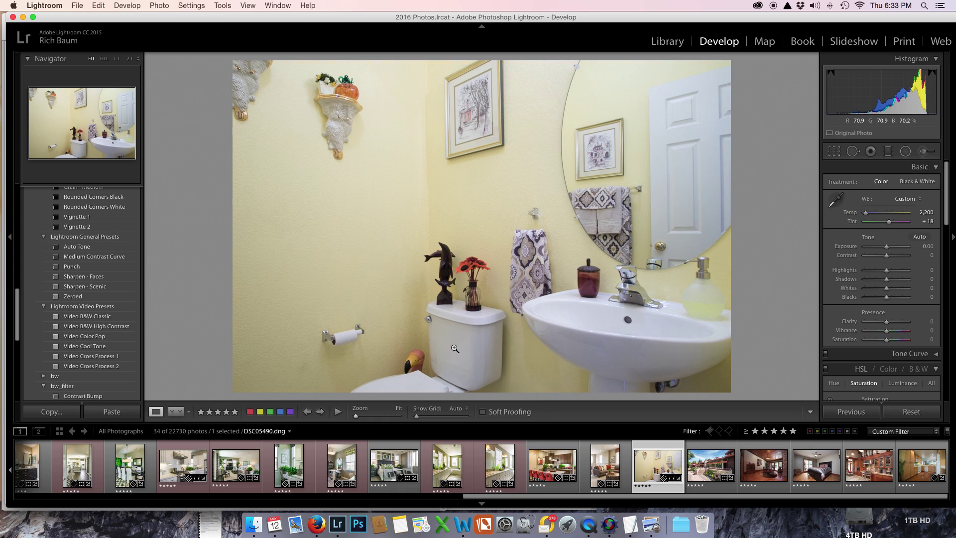
click(830, 201)
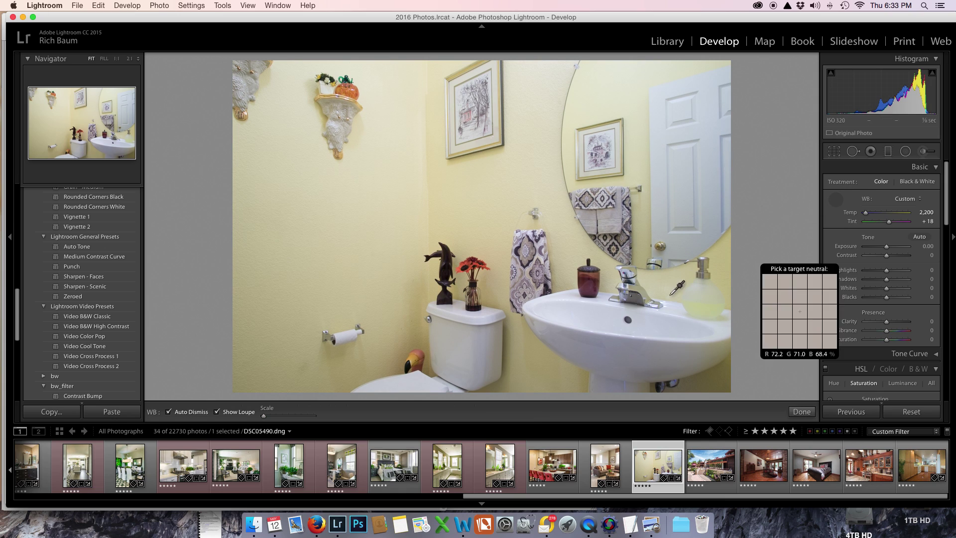
click(606, 321)
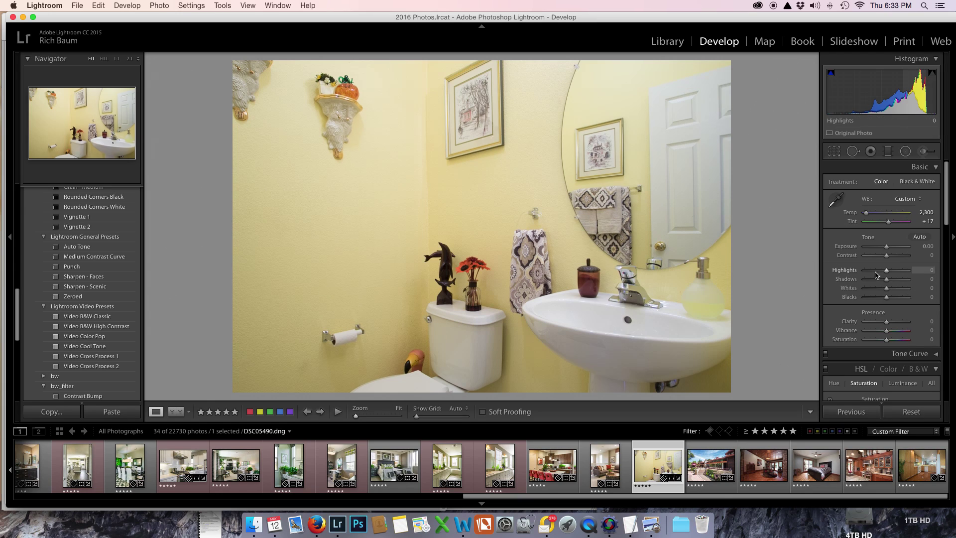
Set Highlights to -47, Shadows +58, Whites +25, Blacks -14, Clarity +17, Vibrance +26 and Contrast +21.
mouse_move(887, 271)
mouse_down()
mouse_move(875, 270)
mouse_move(899, 279)
mouse_move(891, 288)
mouse_up()
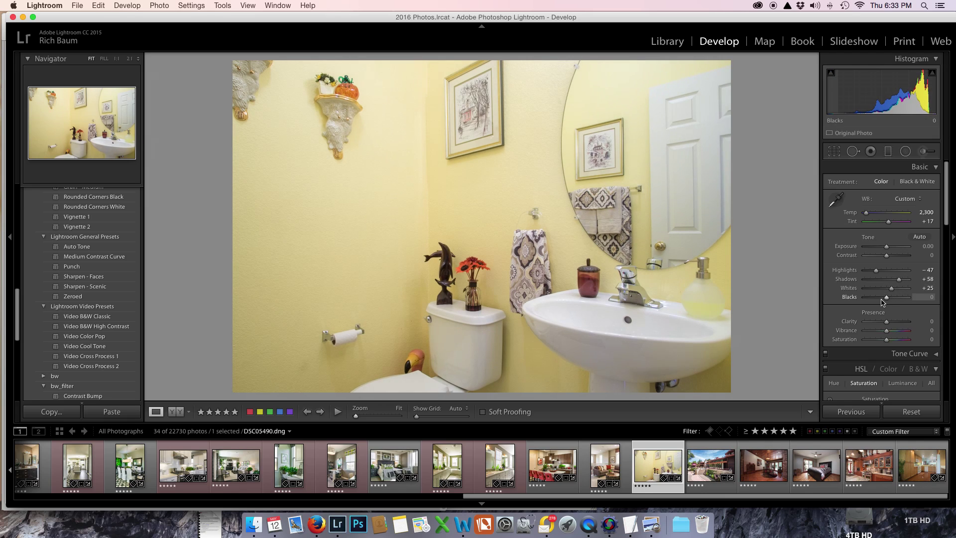
drag(886, 322, 892, 331)
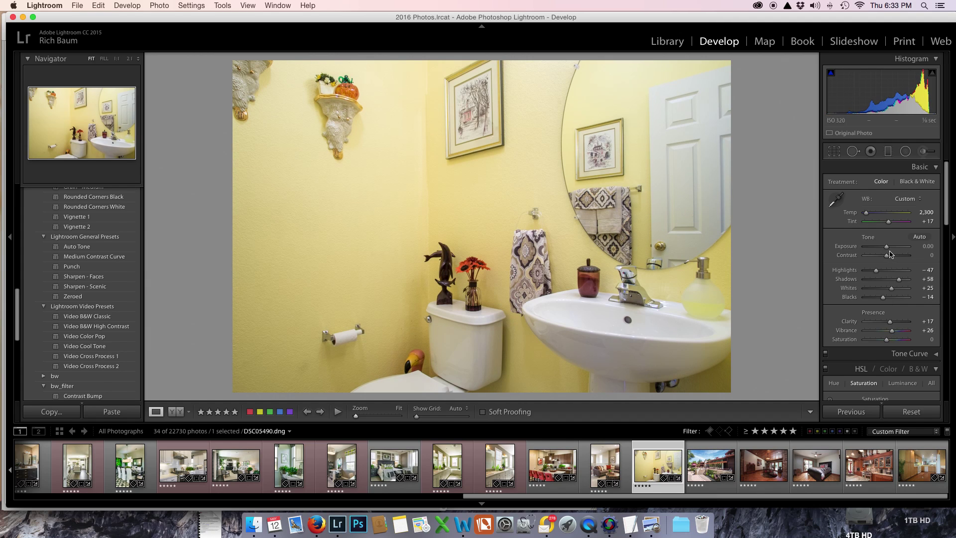
drag(888, 258, 893, 259)
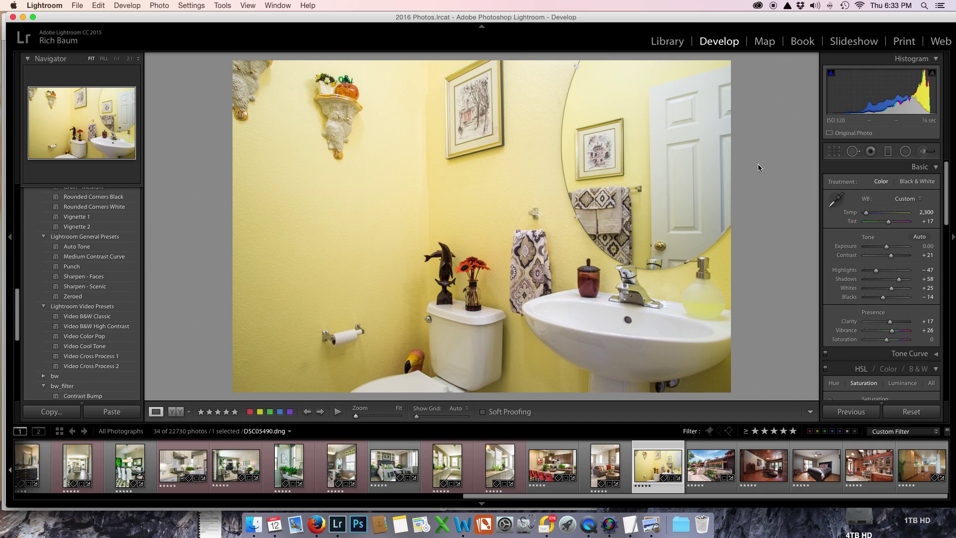
Enable profile corrections, chromatic aberration removal and Constrain Crop, and try the Auto Upright correction before undoing it.
scroll(836, 179, down, 15)
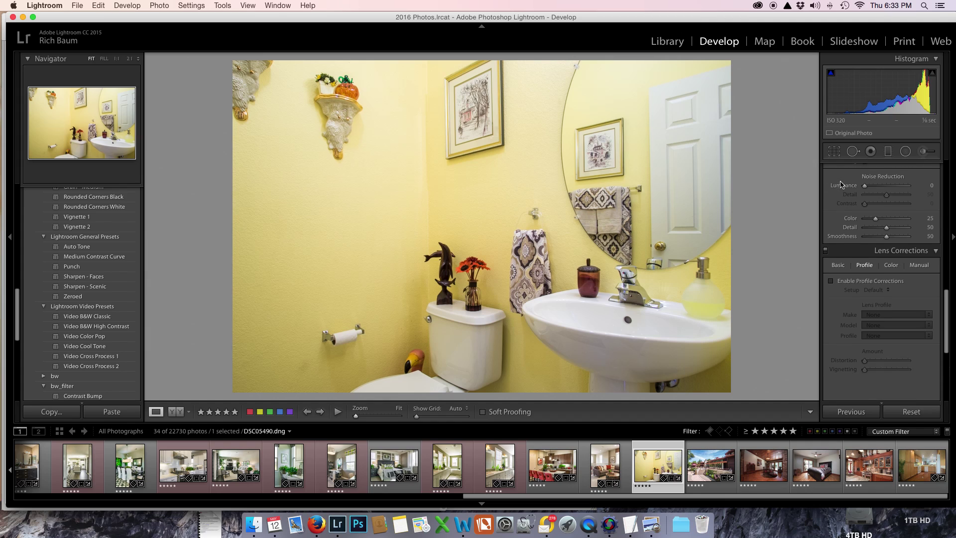
click(838, 268)
click(840, 281)
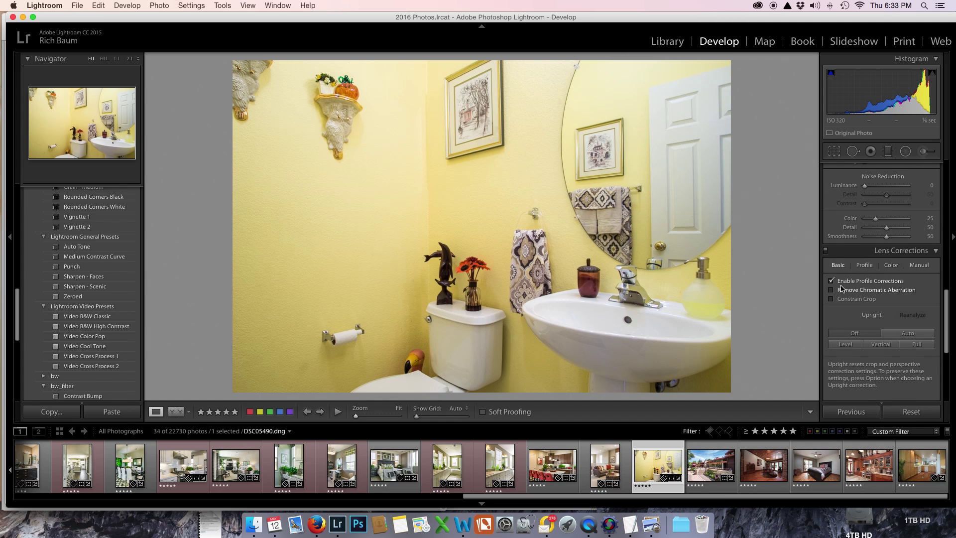
click(913, 334)
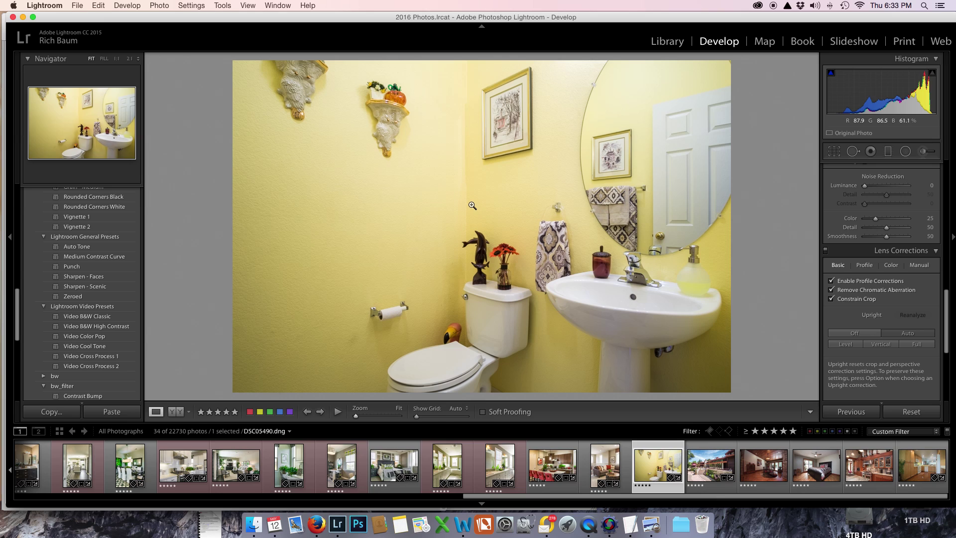
key(super+z)
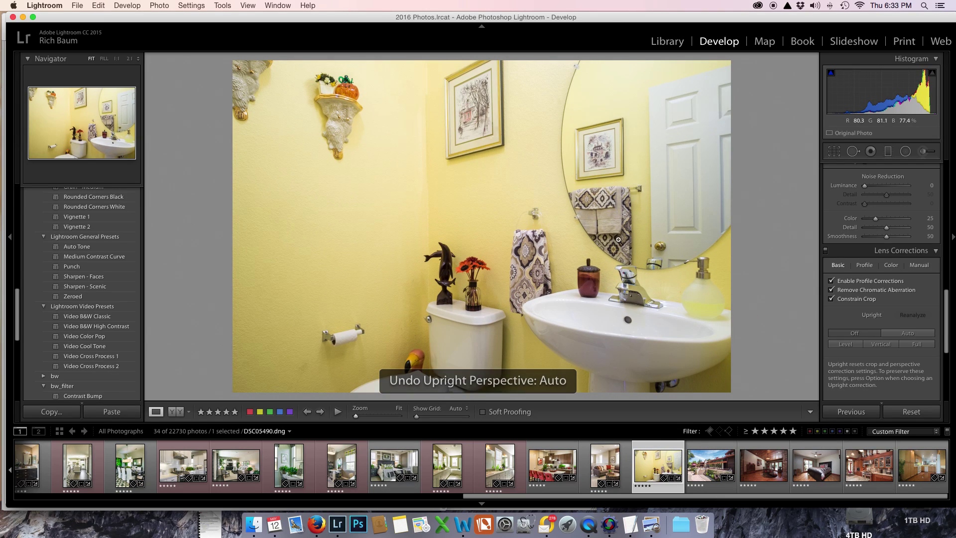
Straighten the bathroom photo with a crop angle of 0.38.
click(835, 151)
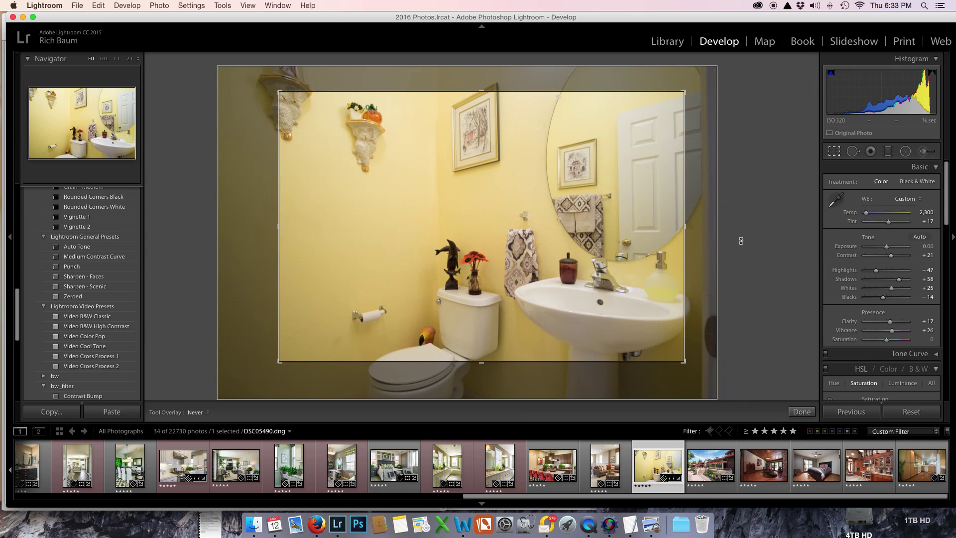
drag(476, 373, 475, 368)
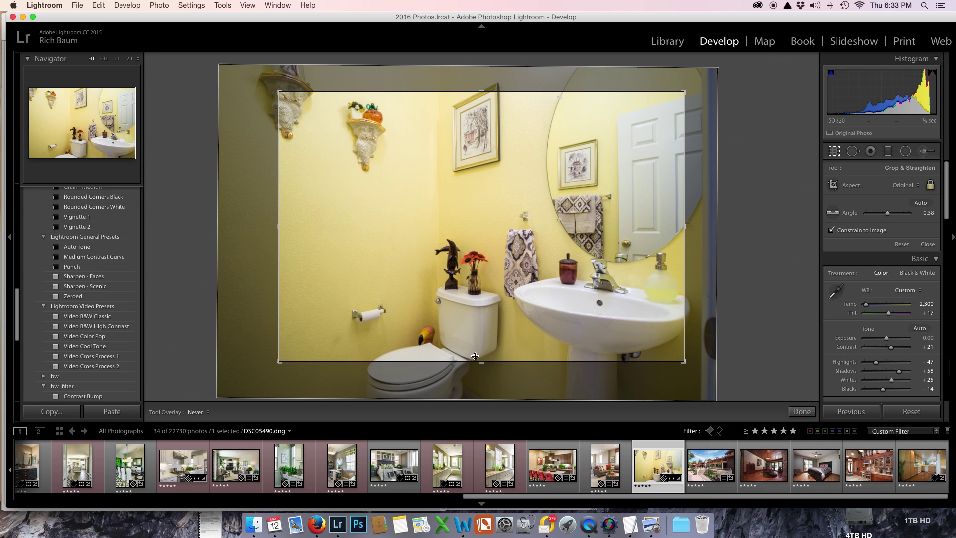
key(Return)
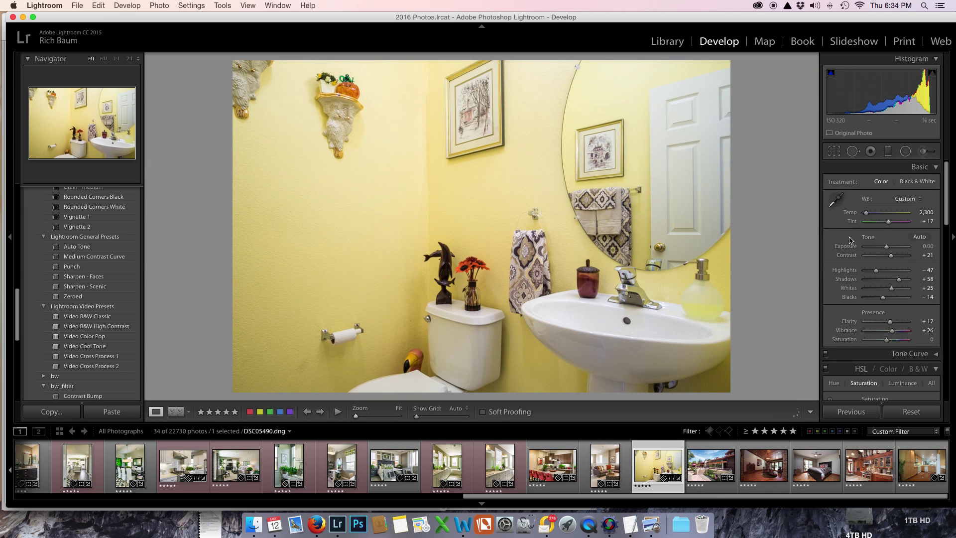
scroll(849, 238, down, 10)
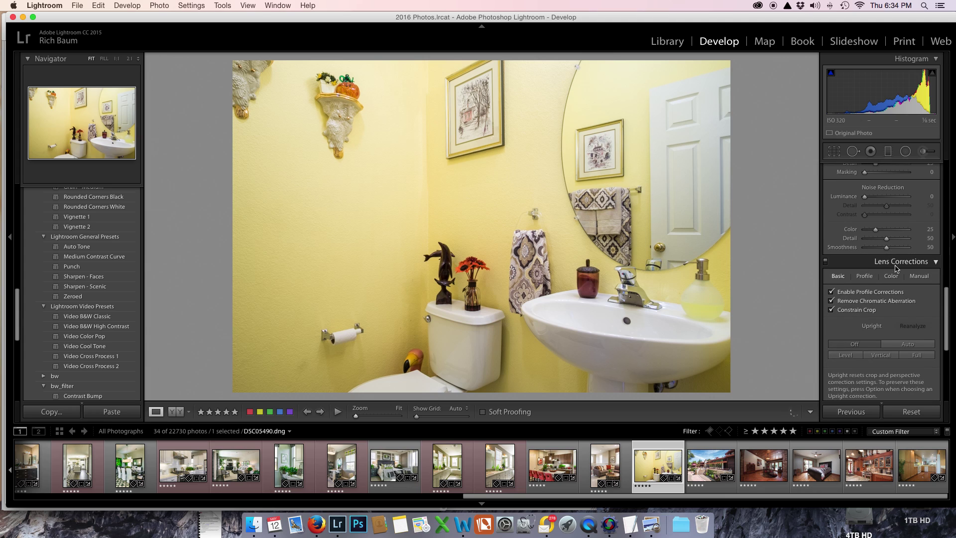
Correct the bathroom photo's lens bowing with a manual Distortion value of +8.
click(915, 277)
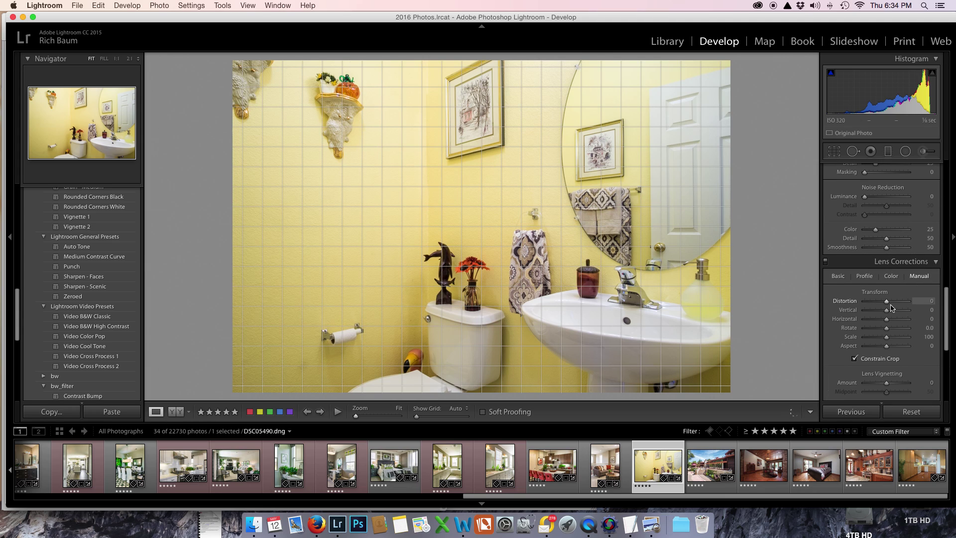
drag(888, 303, 890, 305)
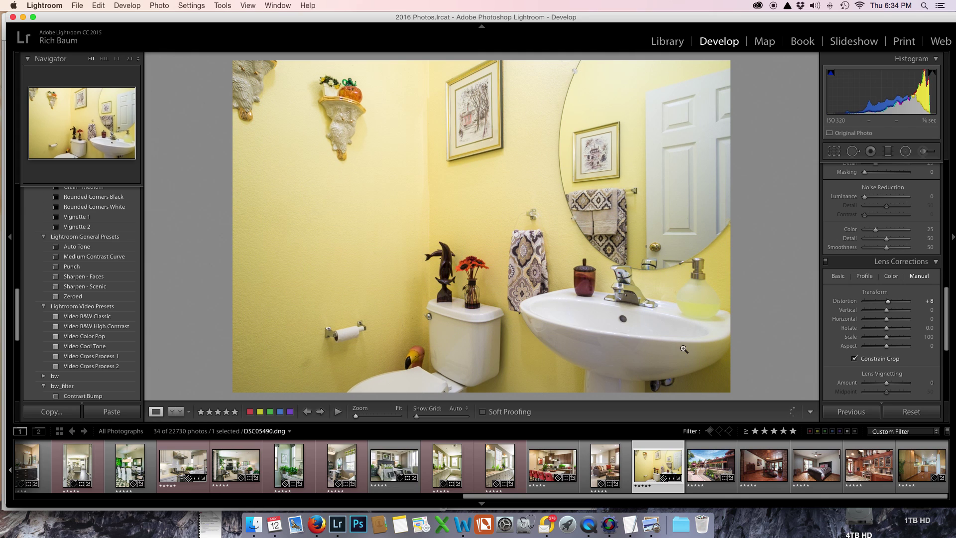
Open the dining room photo RB1_6011.dng and check its vertical lines against temporary grid and guide overlays.
click(765, 471)
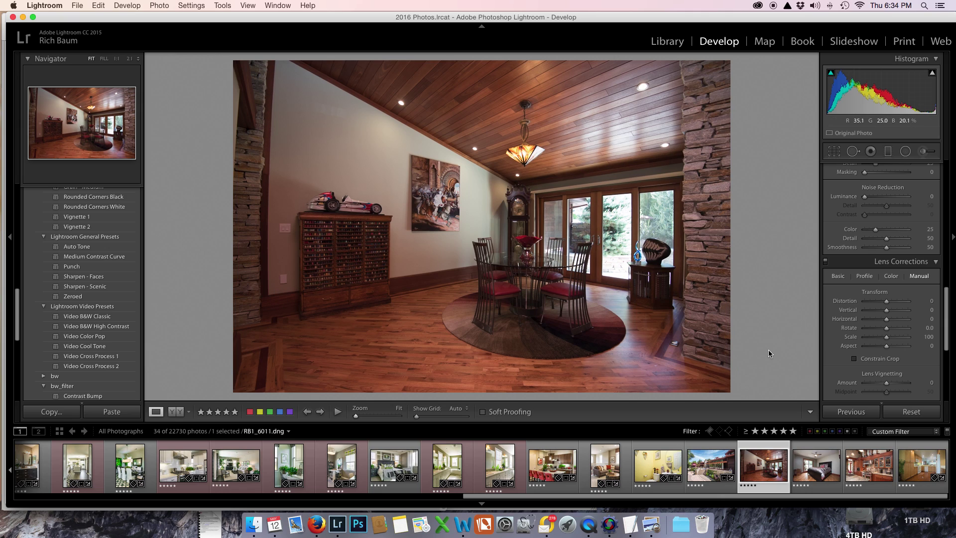
key(alt)
key(super+alt+o)
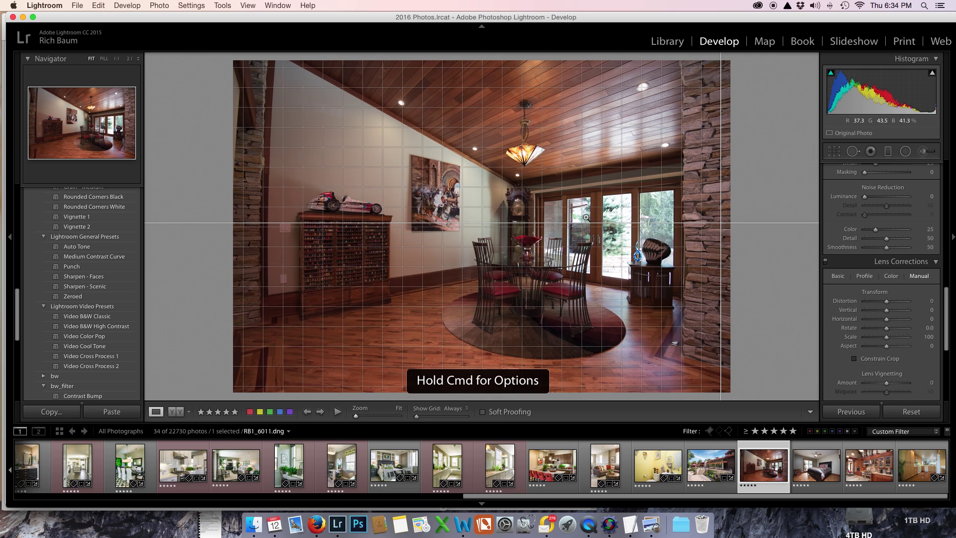
key(super)
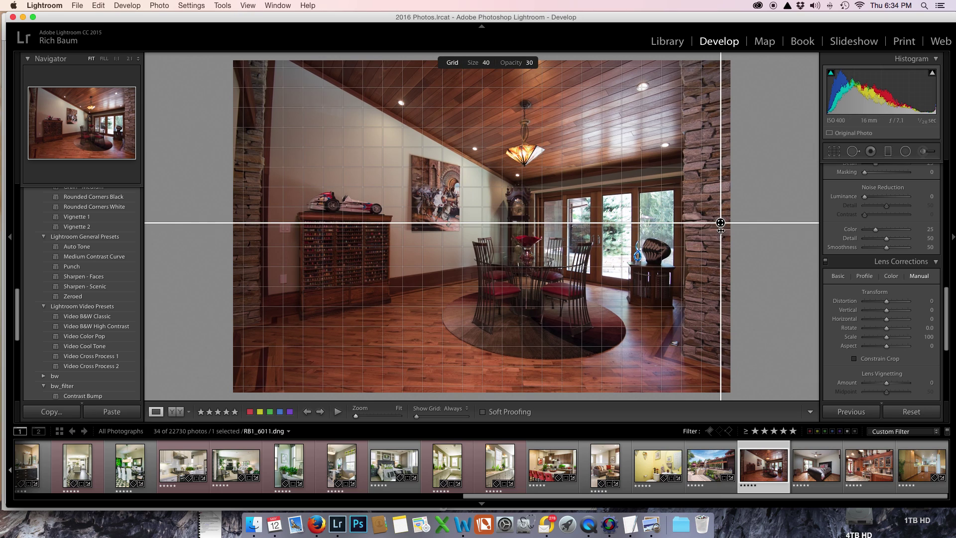
drag(720, 222, 269, 61)
key(super)
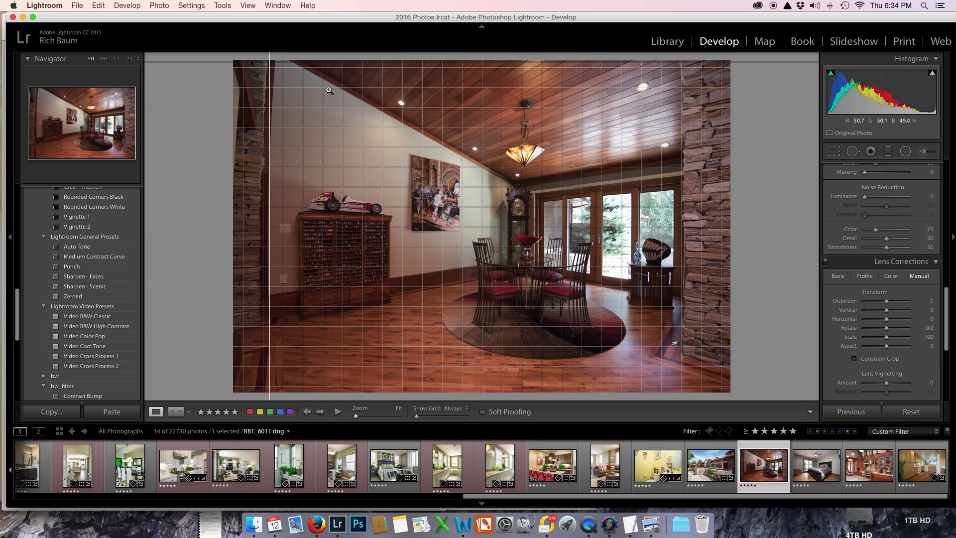
key(super)
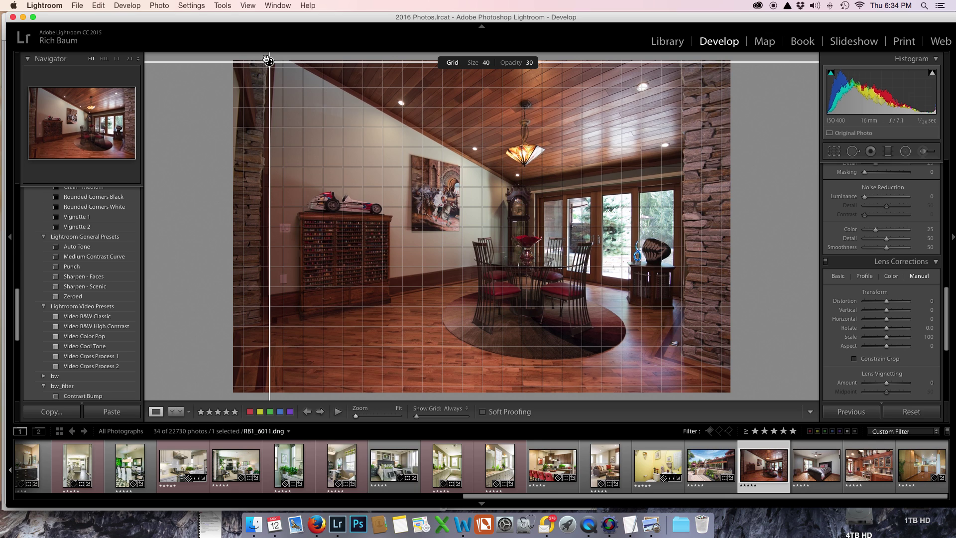
drag(268, 62, 679, 154)
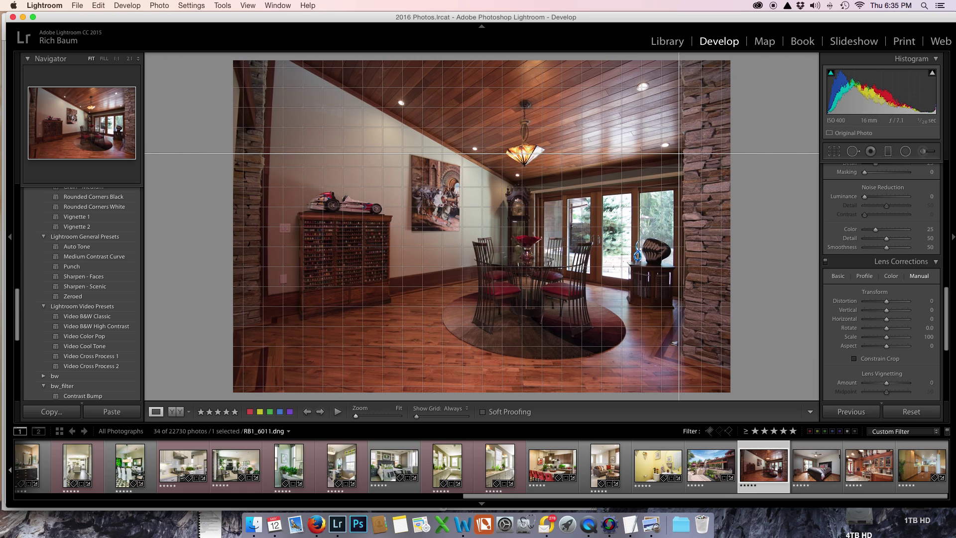
key(super)
key(super+alt+o)
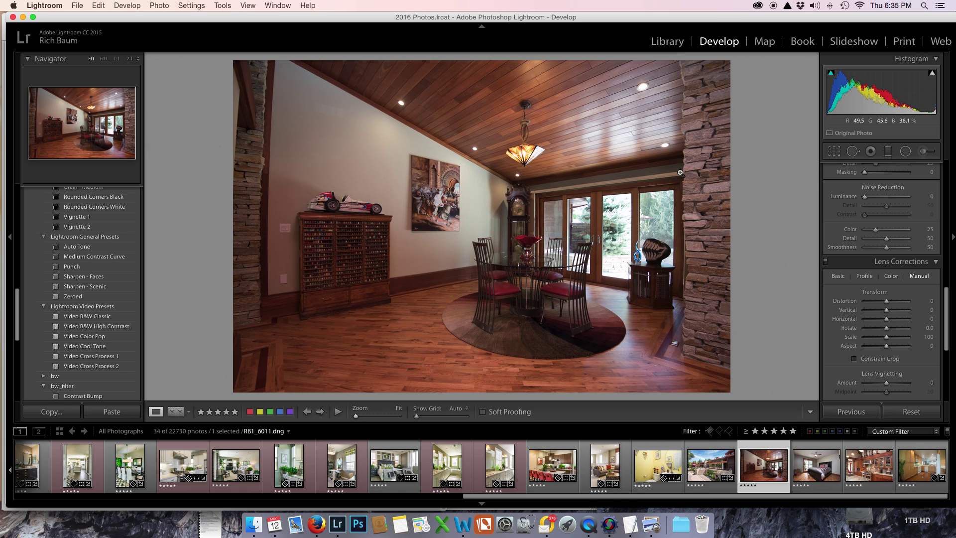
Try profile corrections, chromatic aberration removal, Constrain Crop and Auto Upright on the dining room photo, and undo them all.
click(839, 277)
click(844, 292)
click(846, 300)
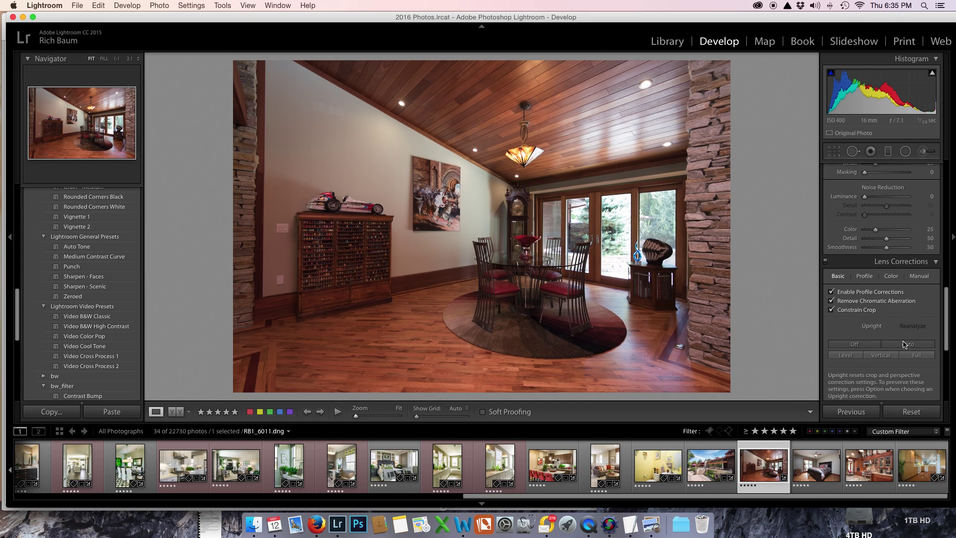
click(904, 344)
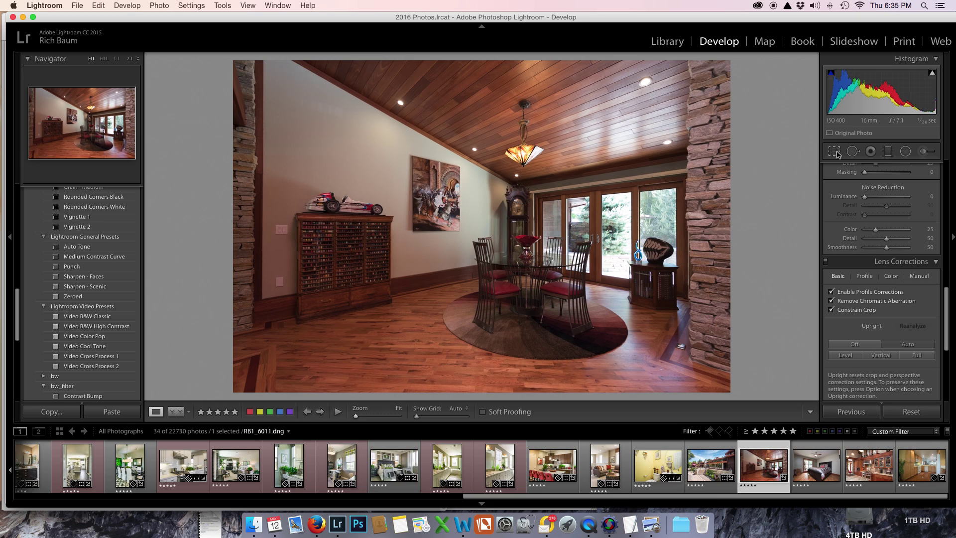
key(super+z)
key(super+z)
key(super+z)
key(super+z)
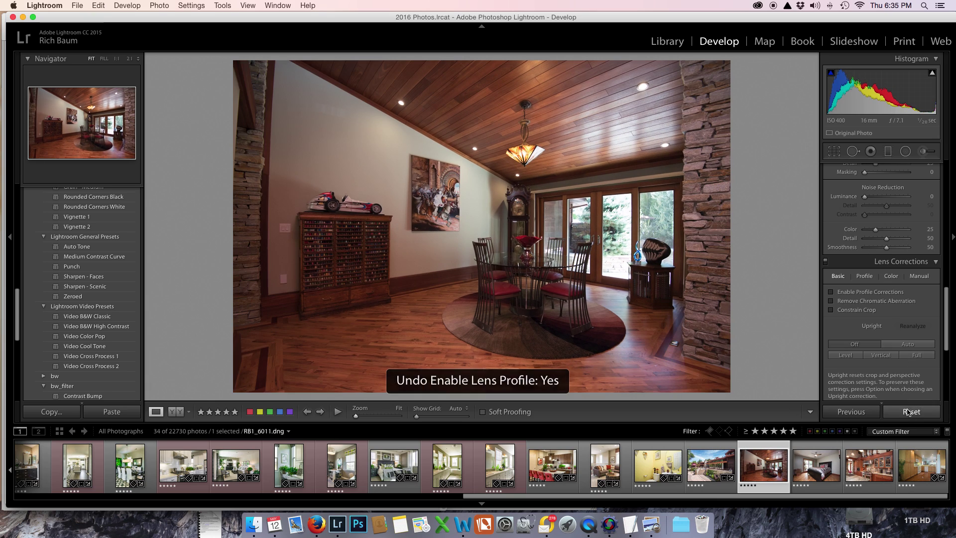
Apply the Real Estate Full Bump preset to the dining room photo.
scroll(64, 312, down, 5)
scroll(80, 249, up, 2)
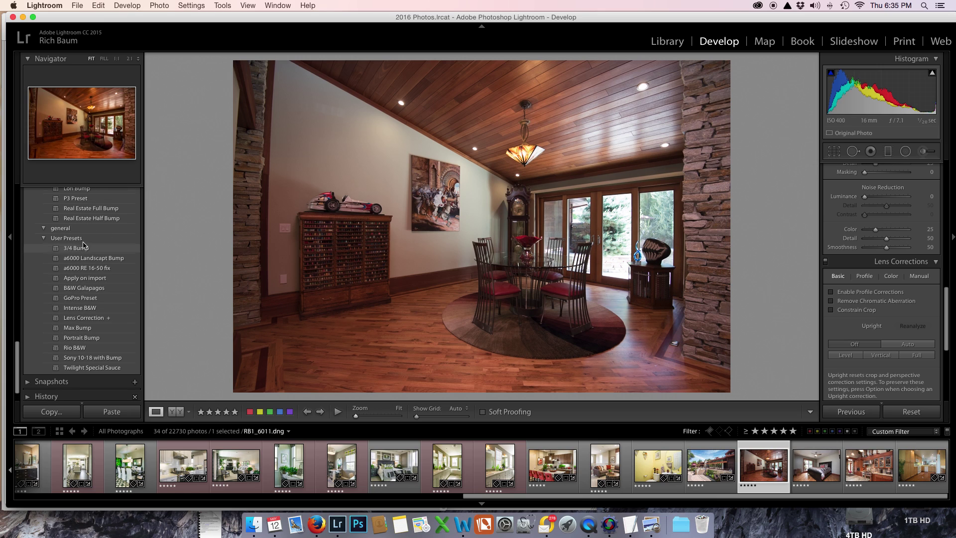
click(93, 209)
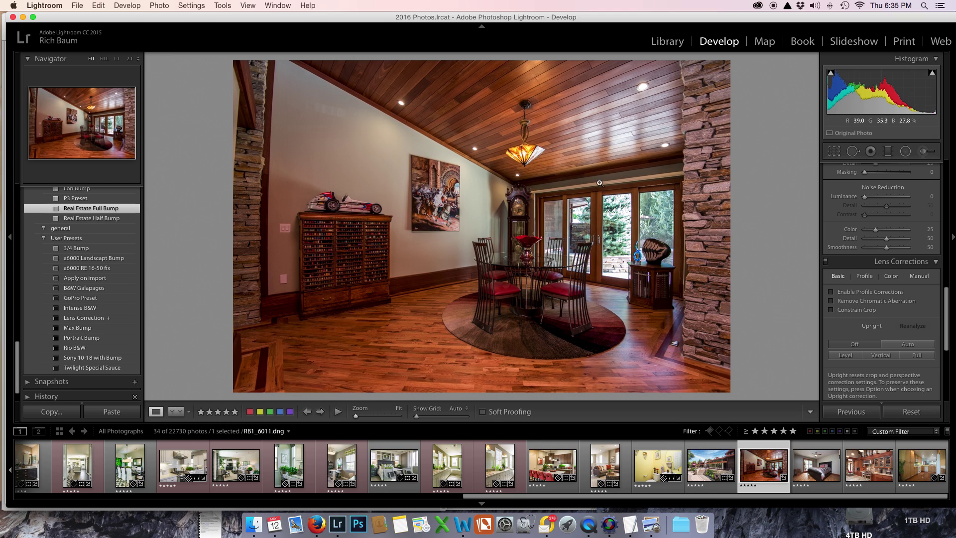
Set the dining room photo's Exposure to +0.70, Whites +35, Saturation -6 and Vibrance -6.
scroll(905, 279, up, 10)
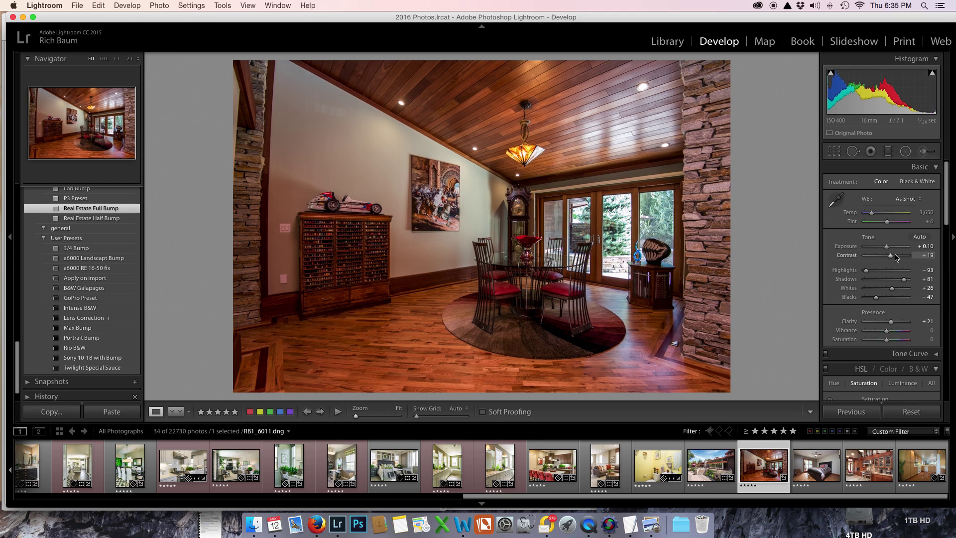
drag(887, 248, 891, 248)
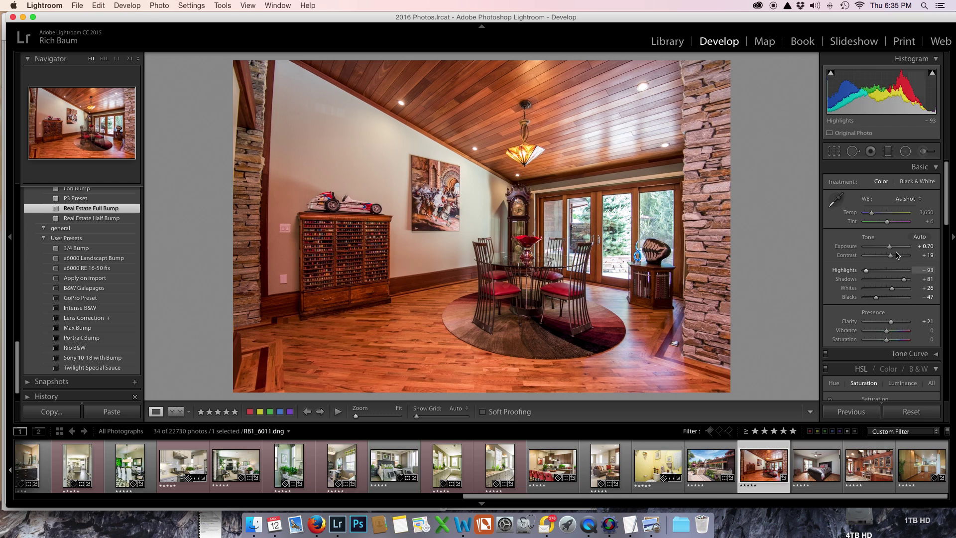
scroll(888, 273, down, 2)
scroll(888, 273, up, 2)
drag(895, 290, 896, 292)
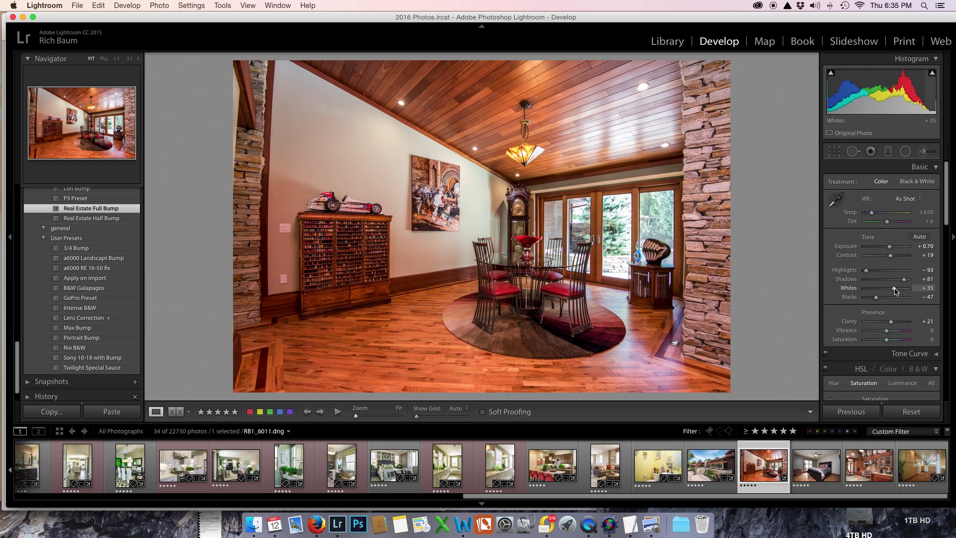
drag(887, 341, 885, 342)
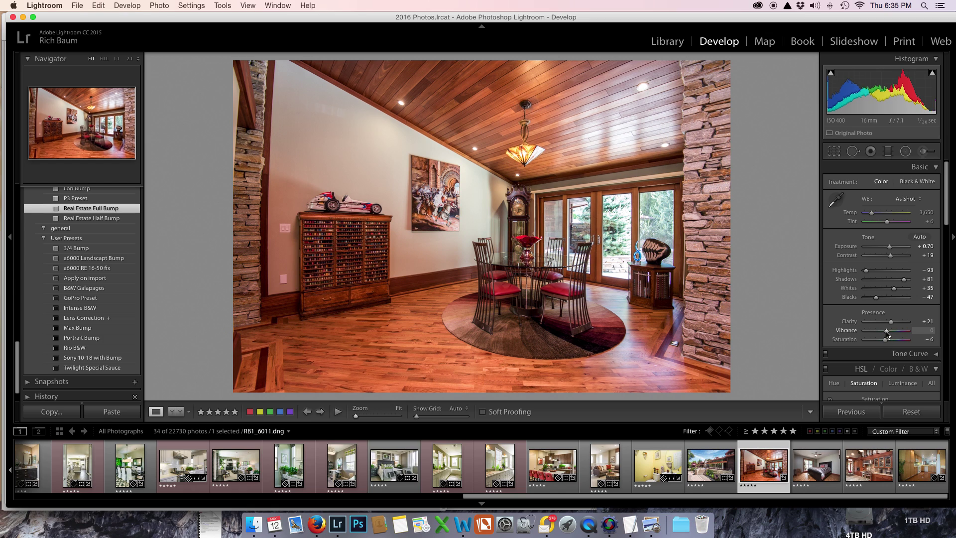
drag(885, 334, 885, 335)
Adjust the HSL saturation of individual colors: Orange -13, Yellow -17, Green +54 and Blue -7.
scroll(880, 247, down, 5)
scroll(879, 247, down, 2)
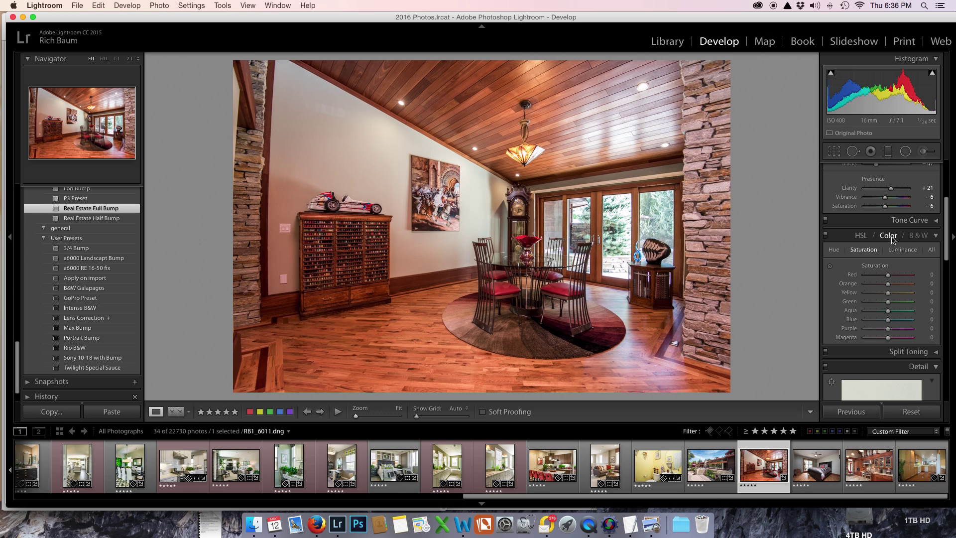
click(858, 236)
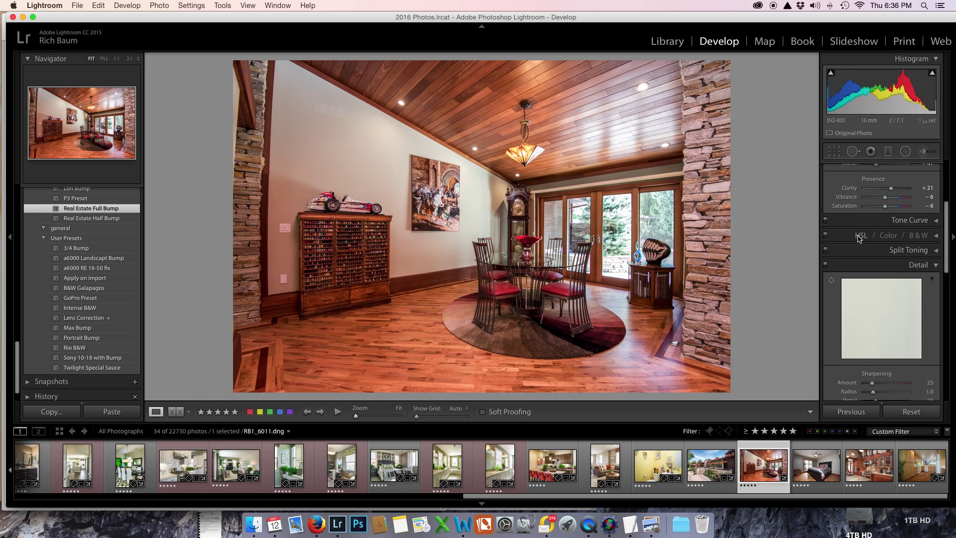
click(858, 237)
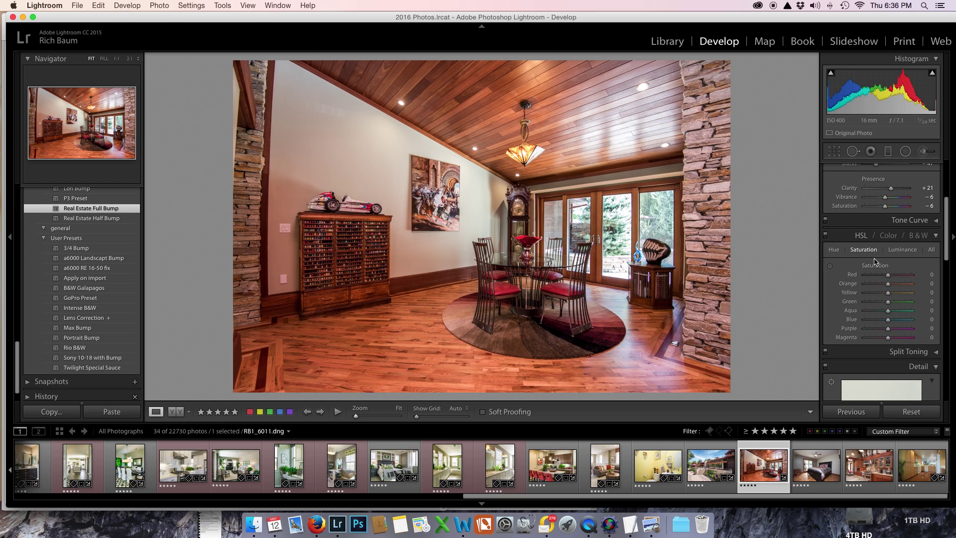
click(885, 237)
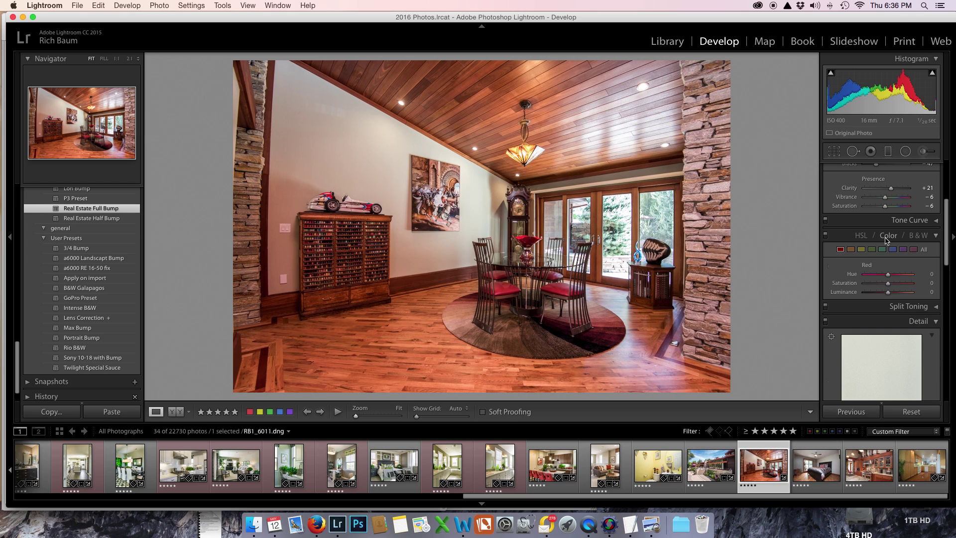
click(860, 236)
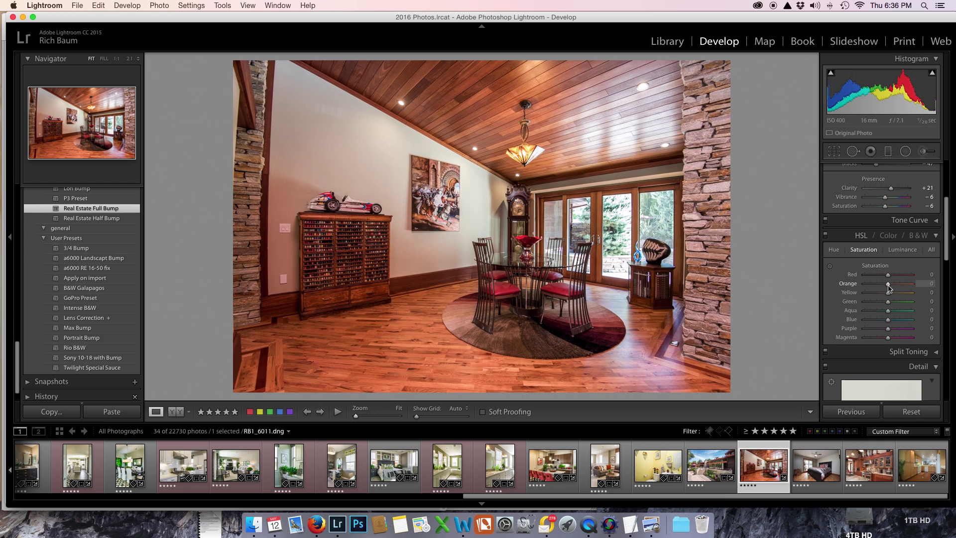
drag(886, 285, 884, 295)
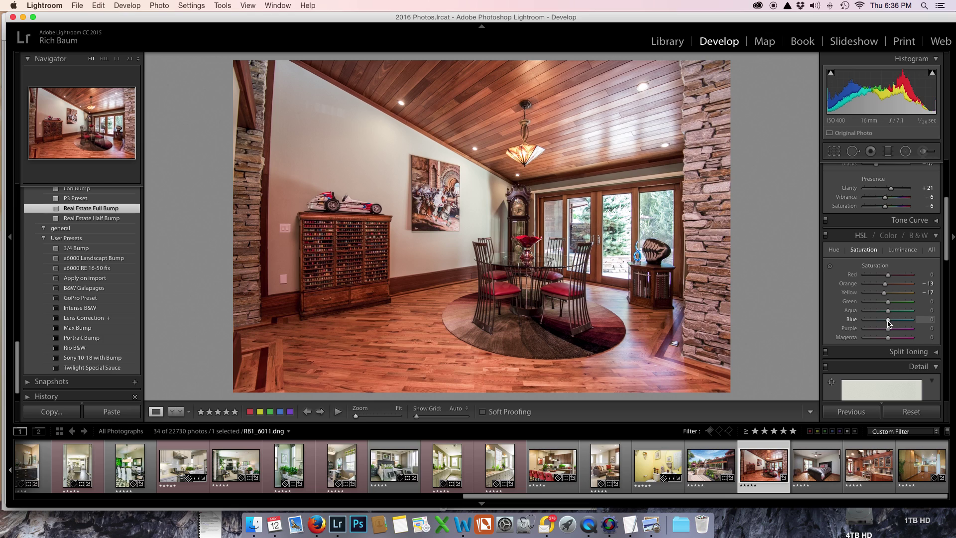
drag(889, 303, 904, 305)
mouse_move(890, 323)
mouse_down()
mouse_move(847, 323)
mouse_move(891, 323)
mouse_up()
mouse_move(890, 320)
mouse_down()
mouse_move(875, 320)
mouse_move(886, 320)
mouse_up()
Enable profile corrections, chromatic aberration removal and Constrain Crop, and apply the Auto Upright correction.
scroll(861, 248, down, 10)
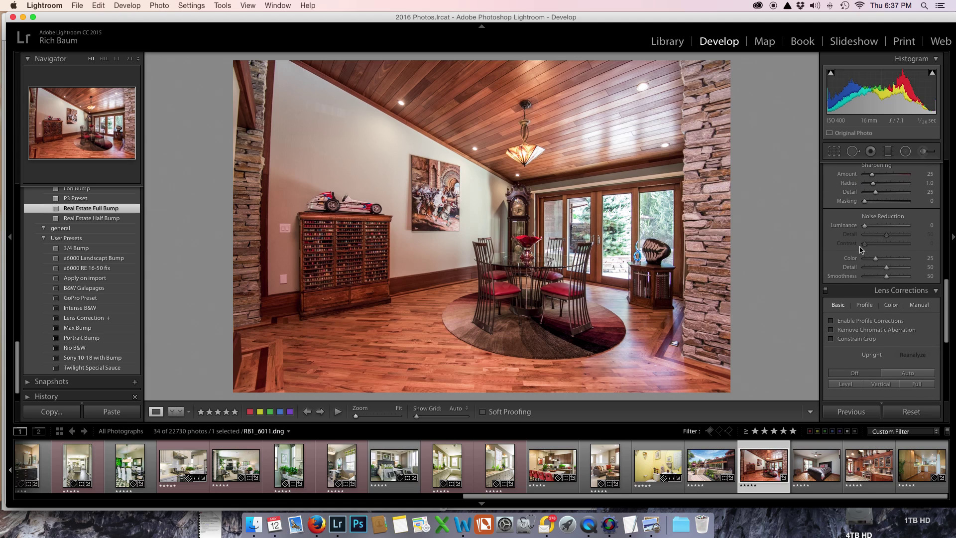
click(853, 294)
click(853, 302)
click(852, 311)
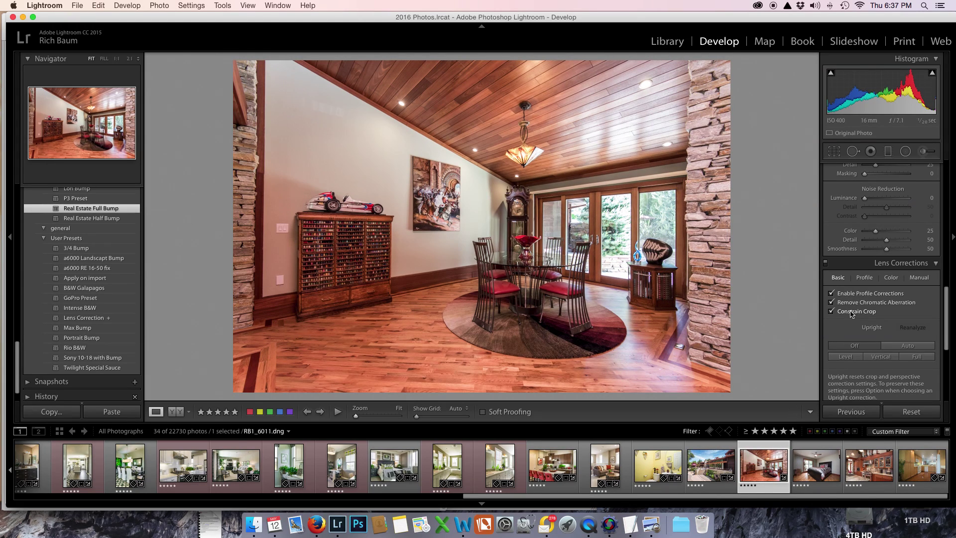
click(906, 347)
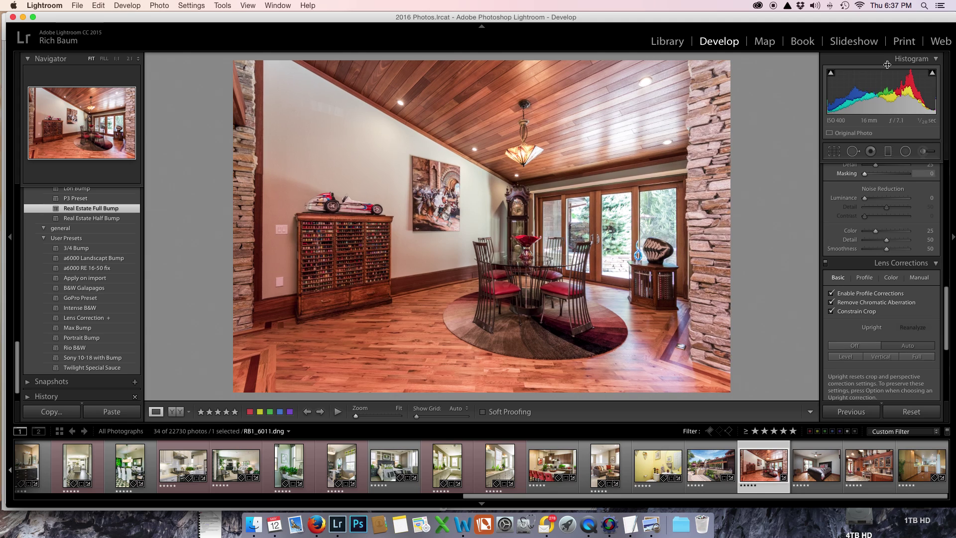
Frame a slightly tighter crop at the original aspect ratio, trimming the stone wall on the right and the top of the ceiling.
click(834, 152)
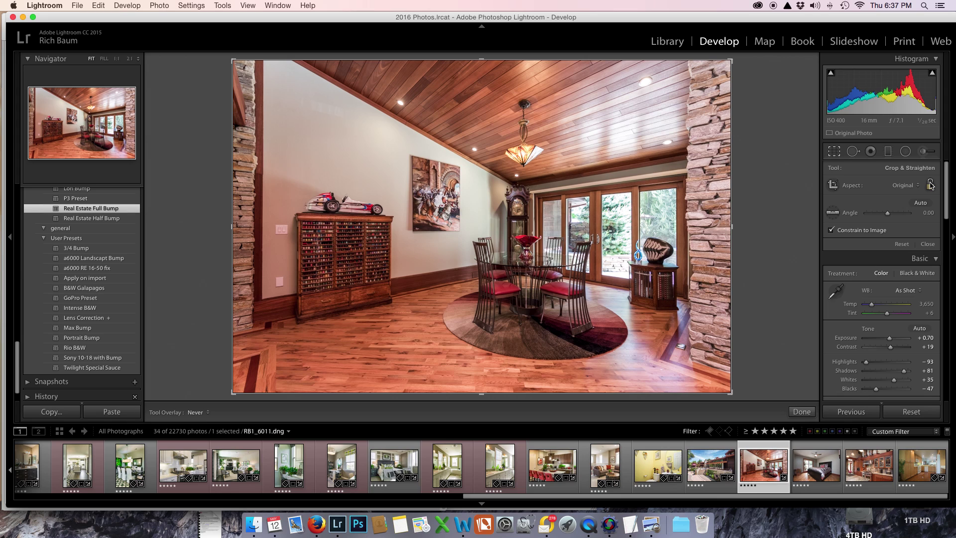
drag(731, 226, 720, 226)
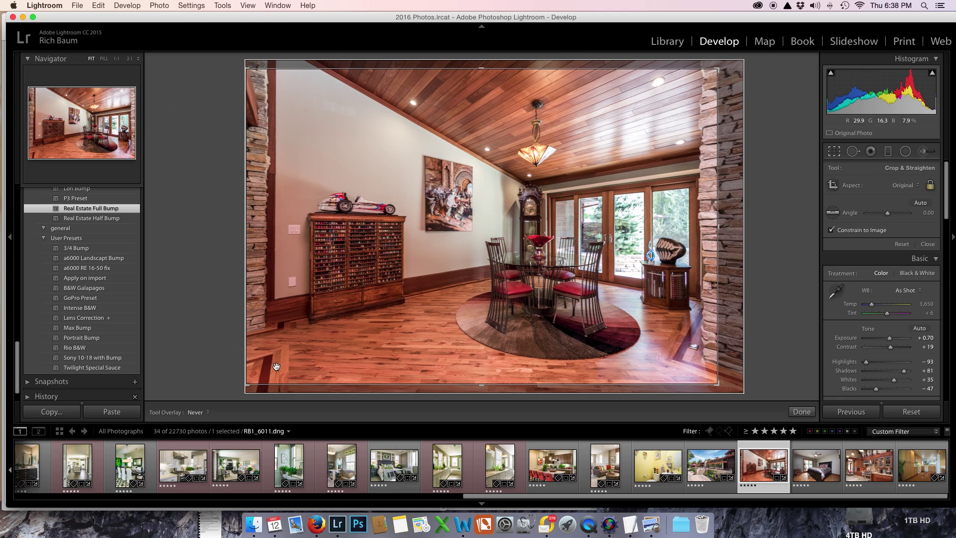
drag(461, 336, 462, 331)
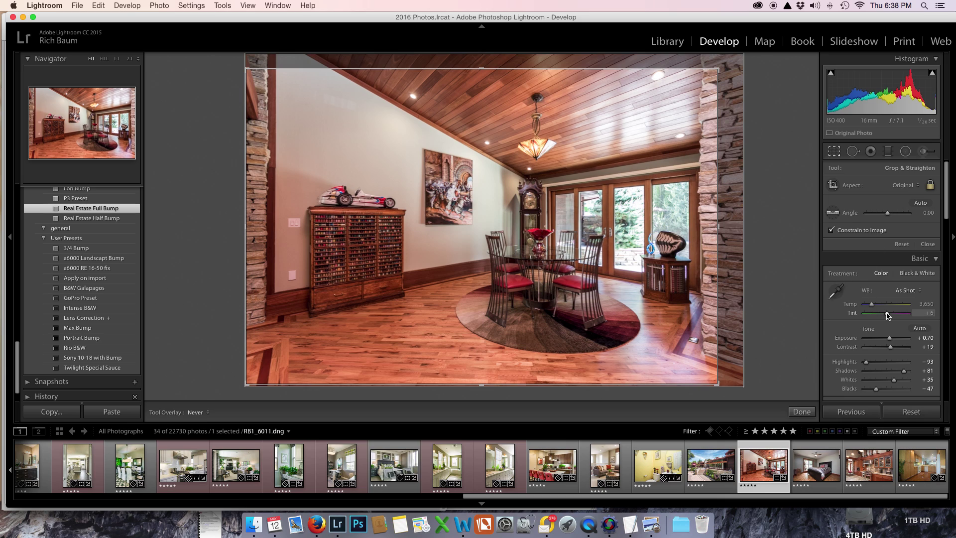
Set Tint to -1 and Exposure to +0.95, and apply the crop.
drag(887, 314, 886, 314)
drag(886, 314, 885, 315)
drag(884, 340, 890, 340)
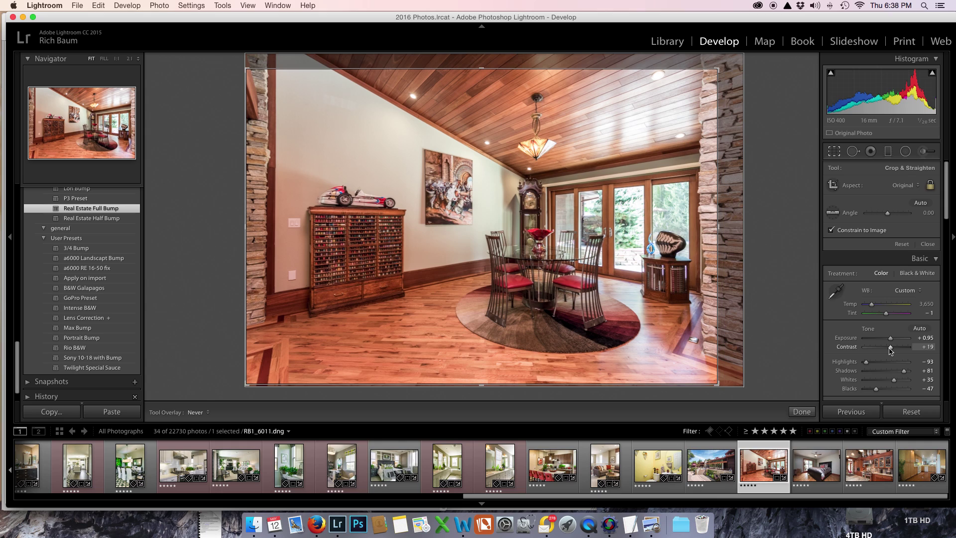
scroll(889, 352, down, 5)
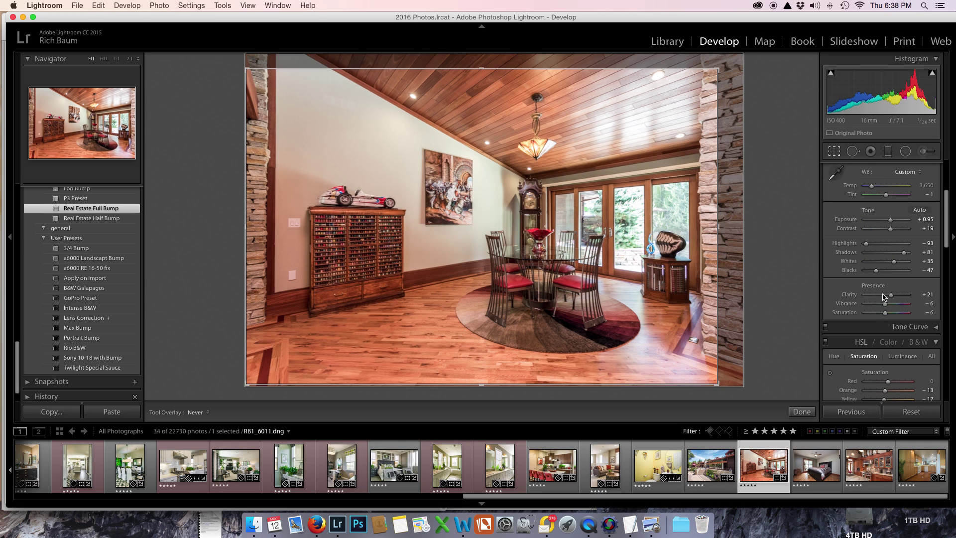
scroll(884, 297, down, 3)
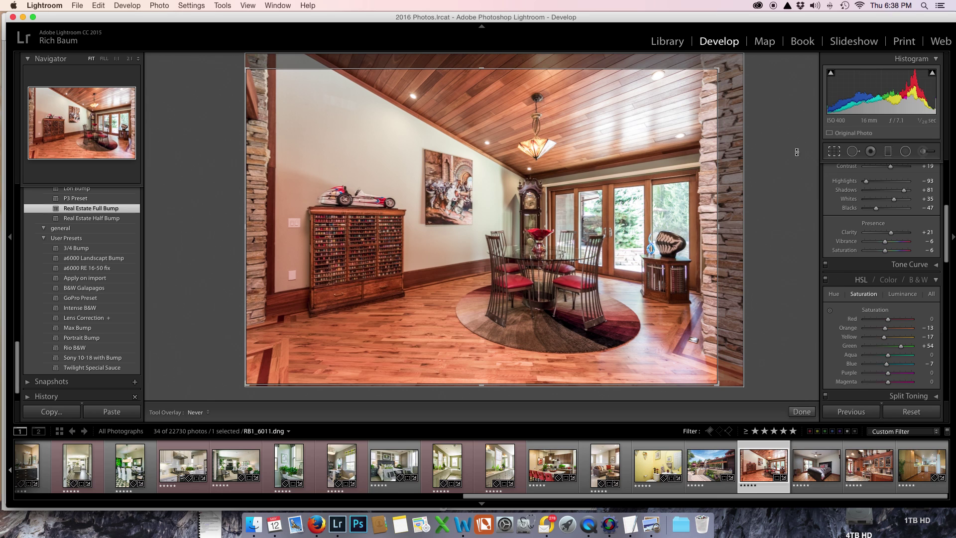
click(832, 152)
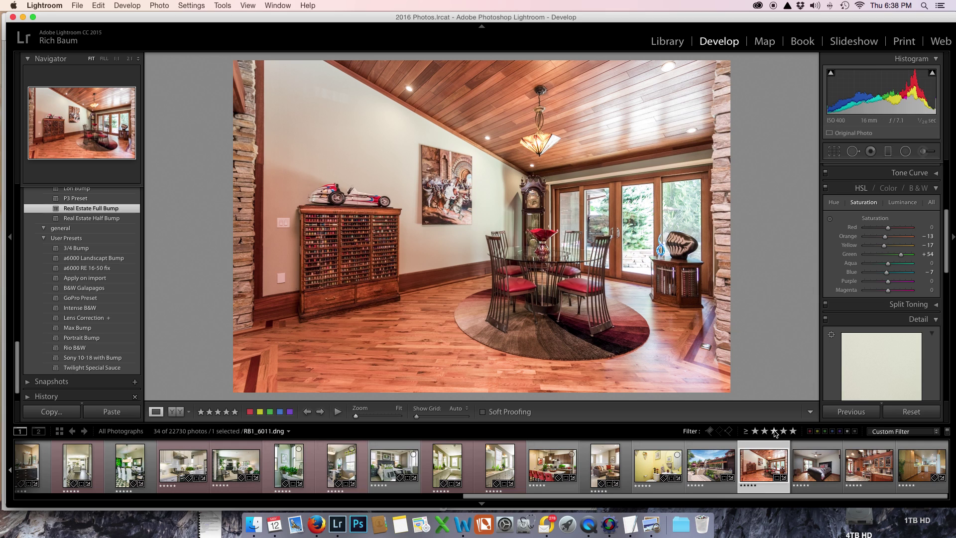
Filter the filmstrip to photos rated three stars or higher.
click(774, 431)
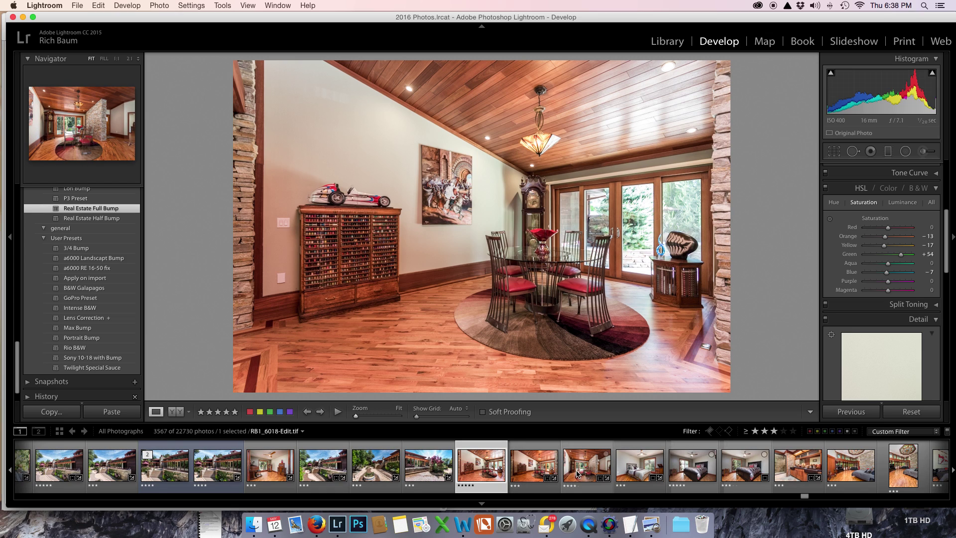
Turn off the star rating filter around the three-star dining room edit and look through its individual source exposures.
click(527, 469)
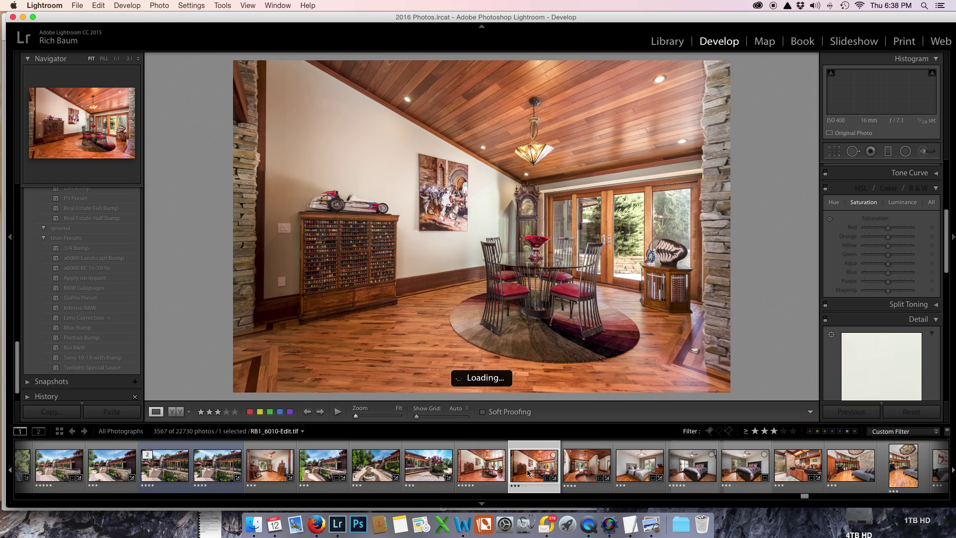
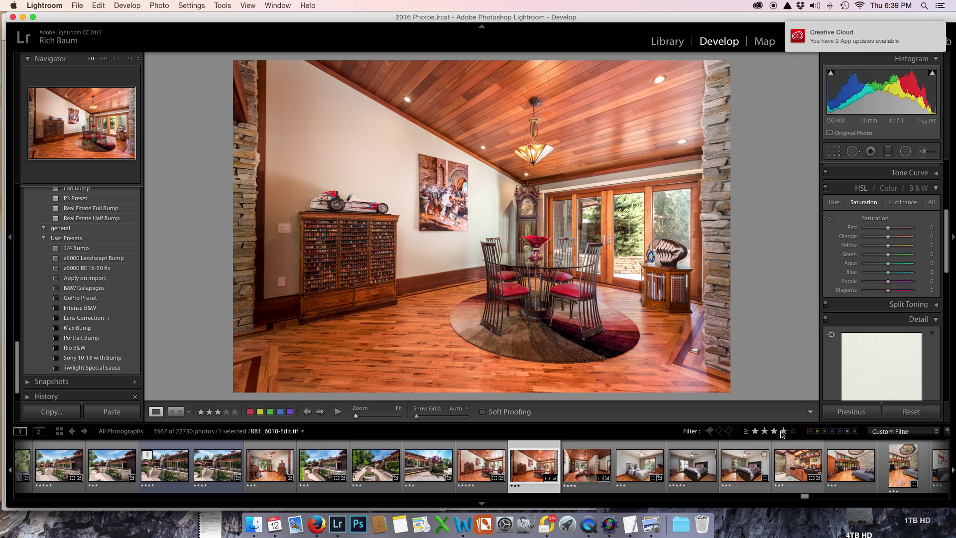
click(774, 432)
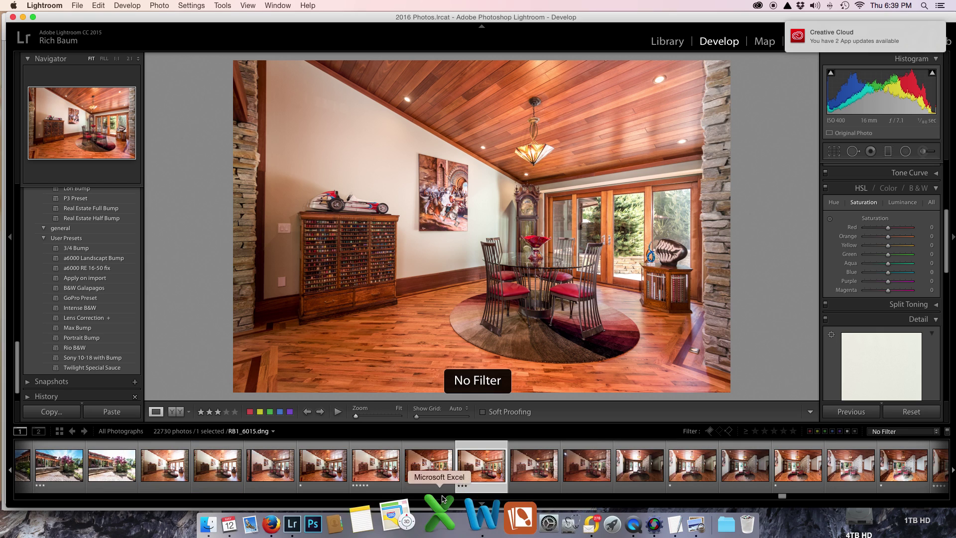
click(326, 468)
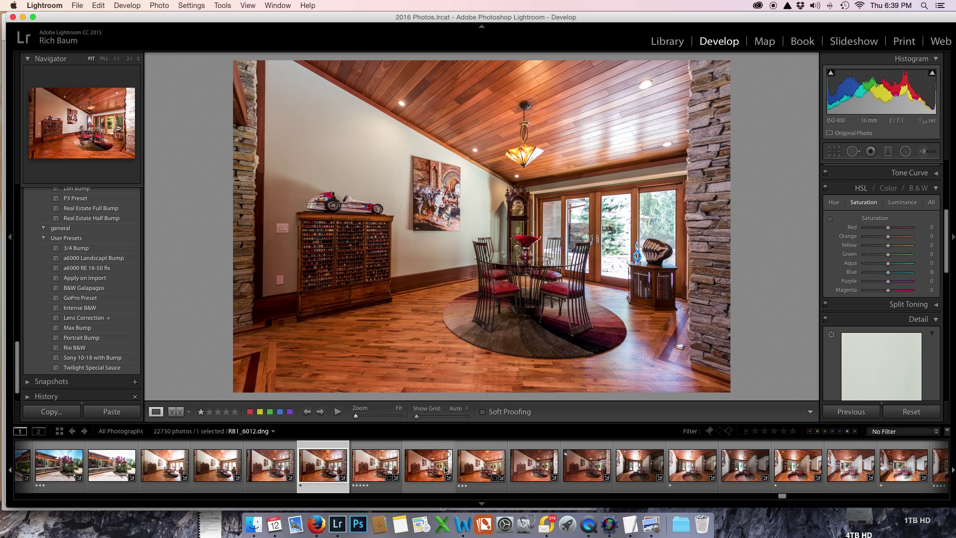
click(521, 470)
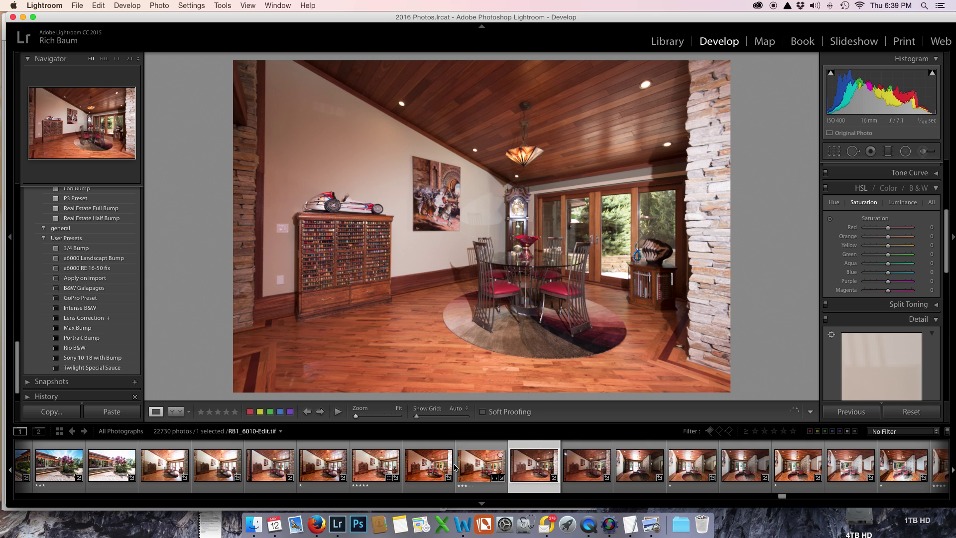
click(575, 467)
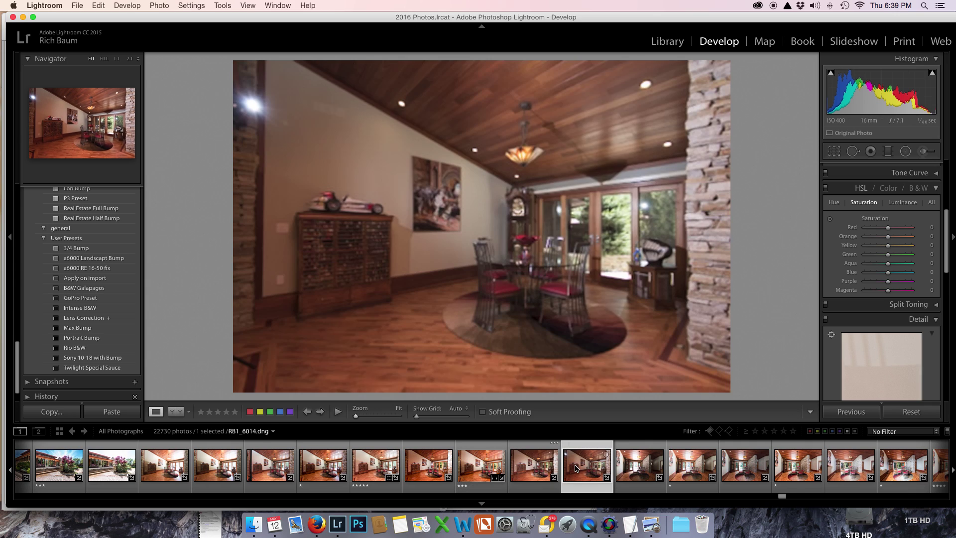
click(429, 470)
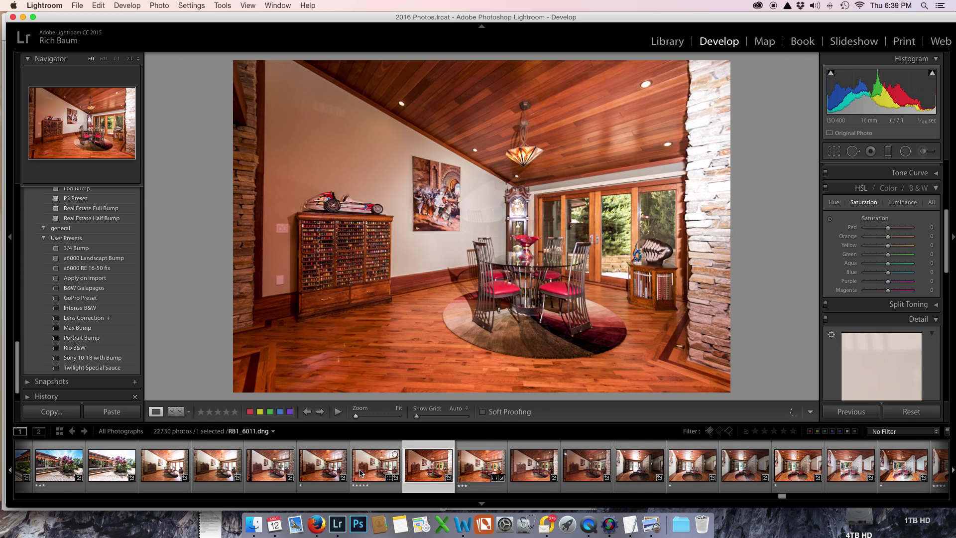
Compare the five-star and three-star dining room edits with each other and with the neighbouring flash exposures.
click(493, 479)
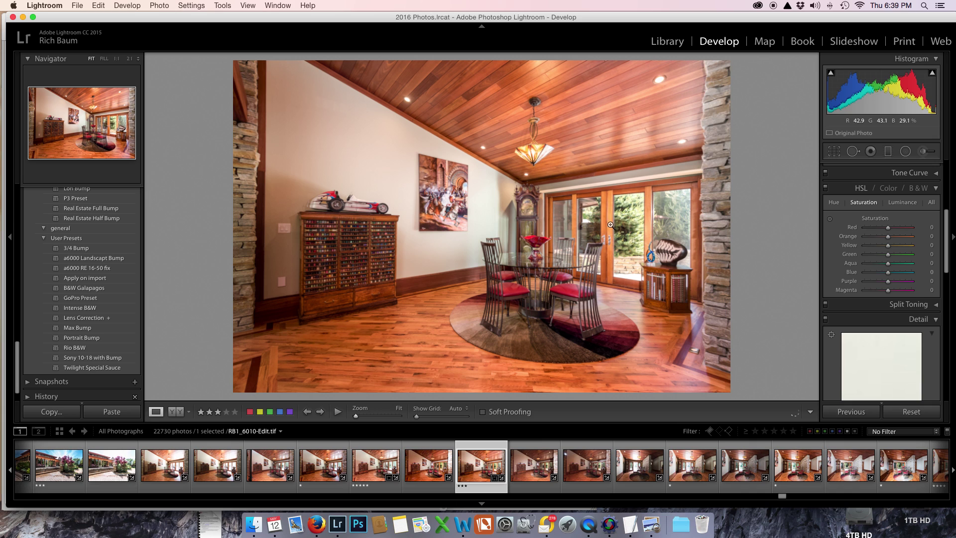
click(359, 470)
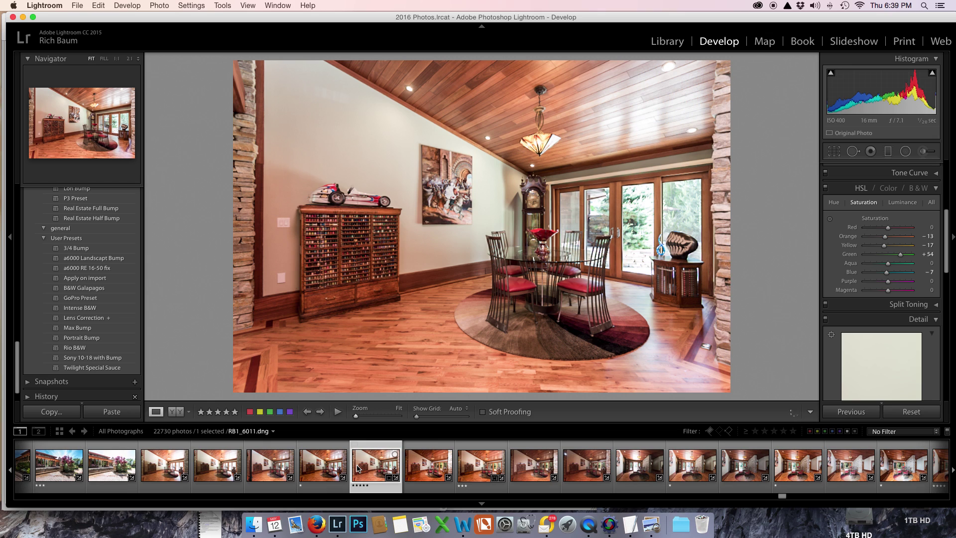
click(473, 467)
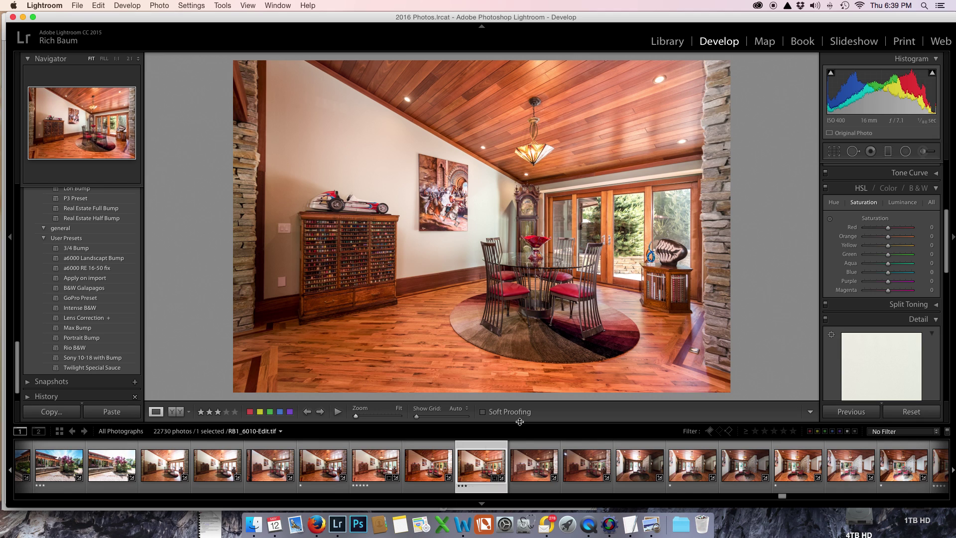
click(377, 471)
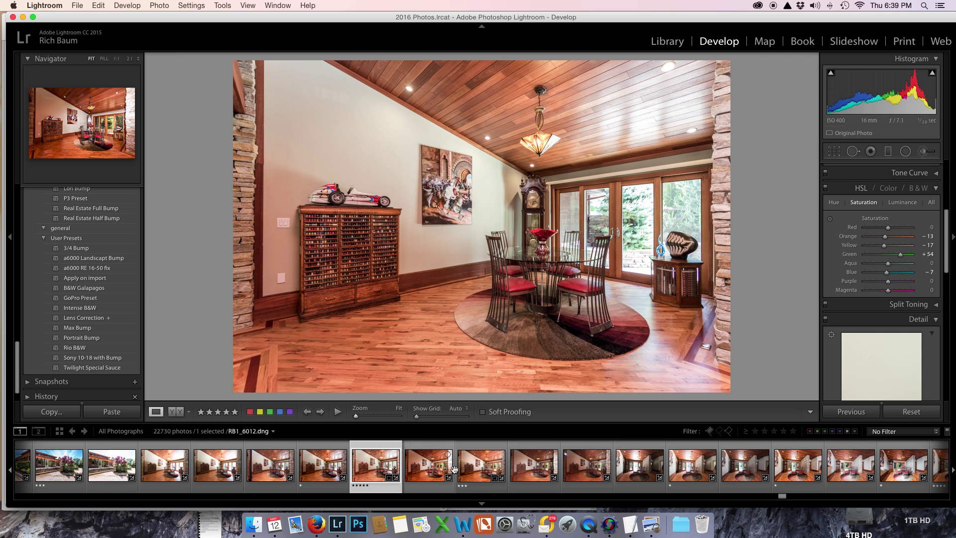
click(473, 468)
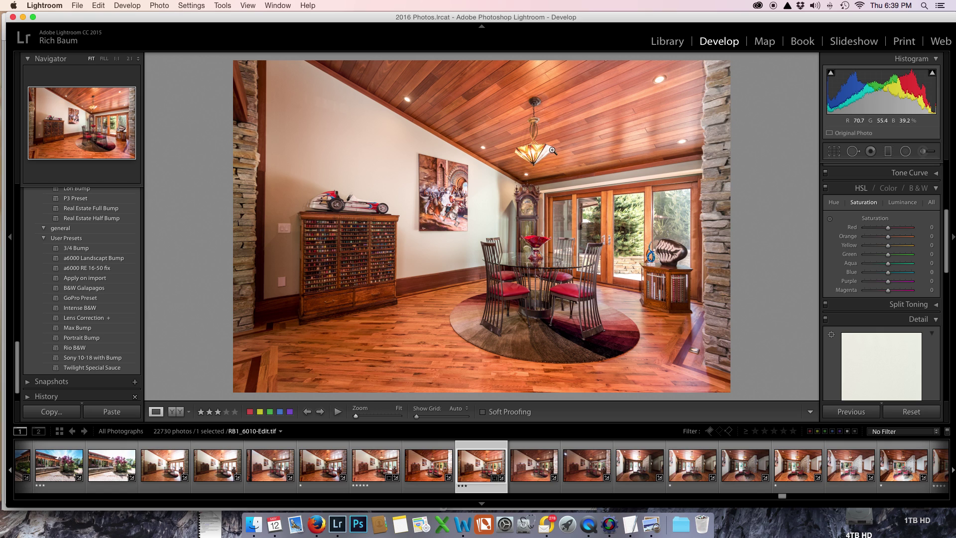
click(366, 470)
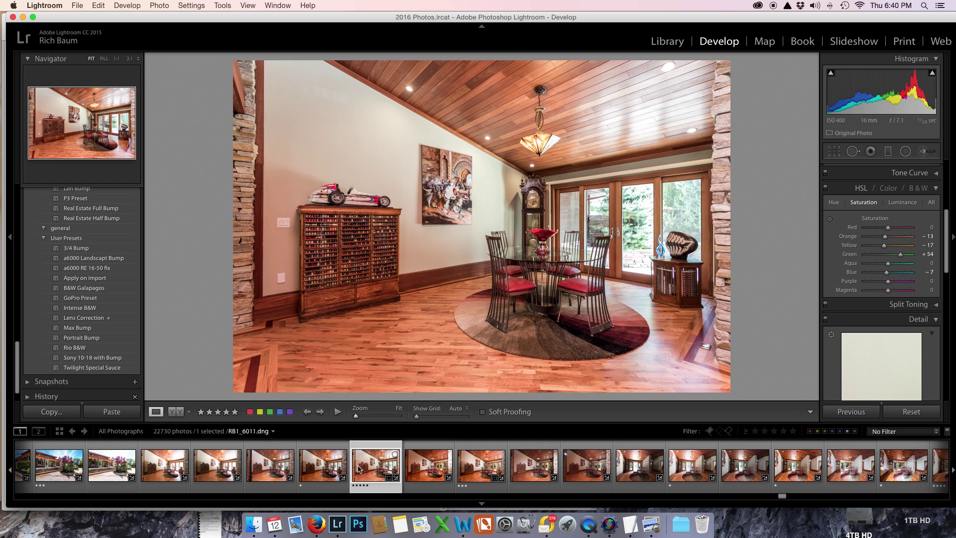
click(519, 468)
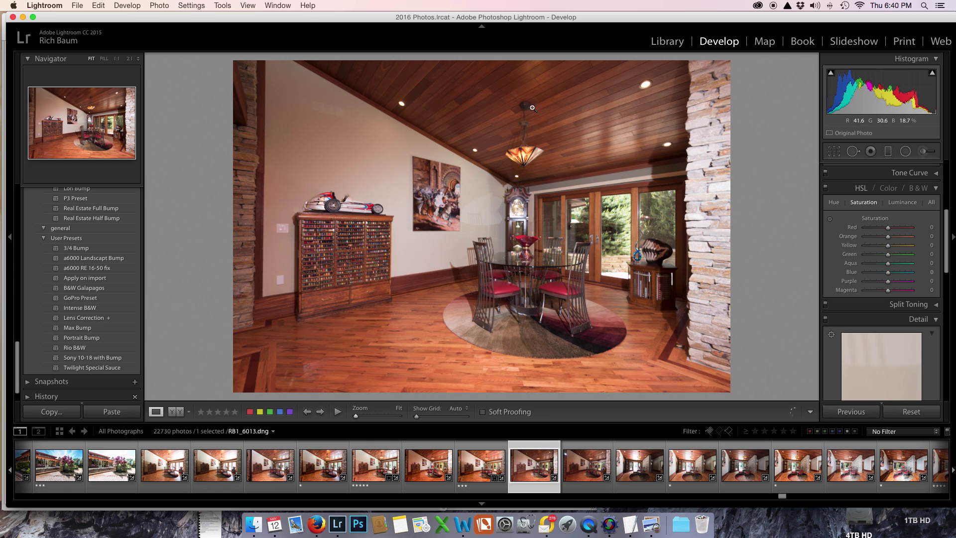
click(425, 477)
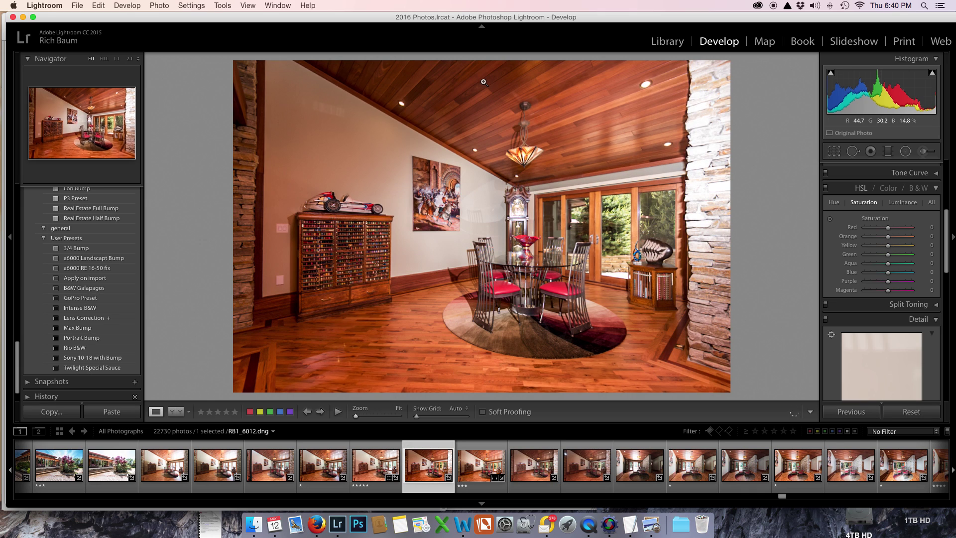
Set Contrast to +30, Dehaze to +20, Clarity to +25 and Temp to 3,932 on the five-star dining room photo, comparing it with the three-star edit.
click(367, 475)
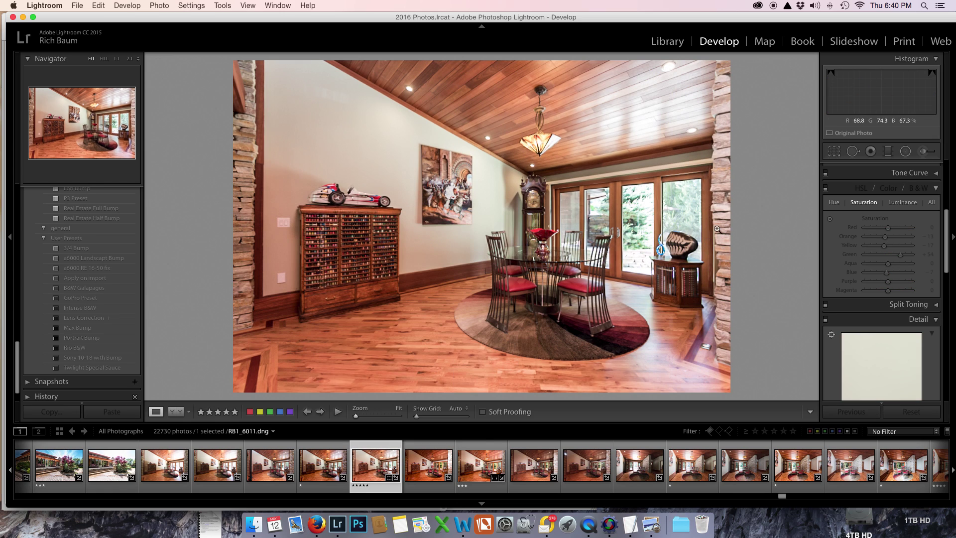
scroll(868, 271, up, 5)
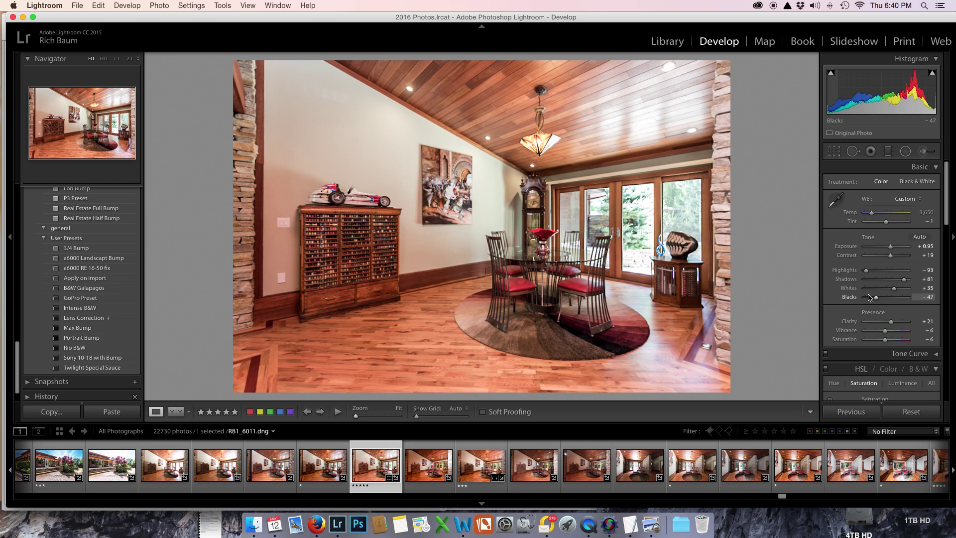
click(893, 257)
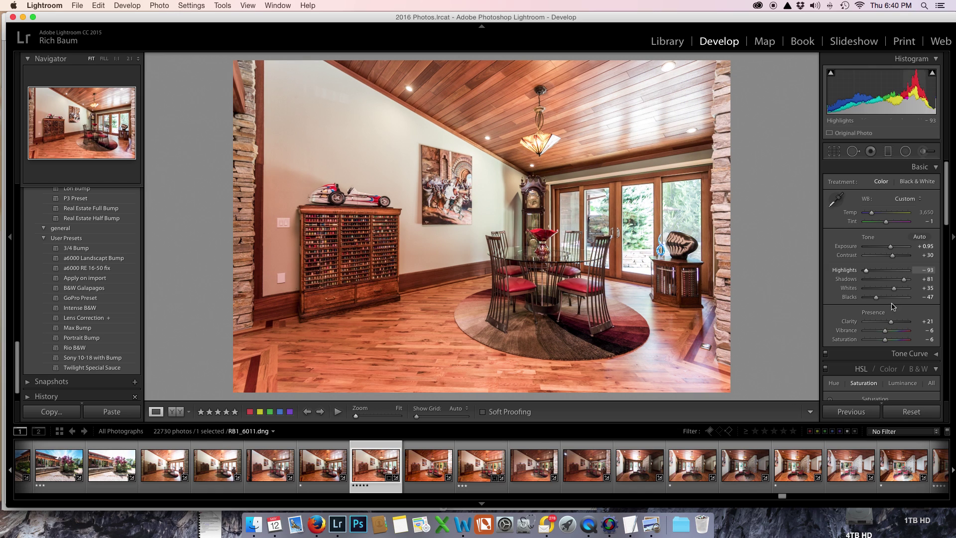
scroll(891, 323, down, 15)
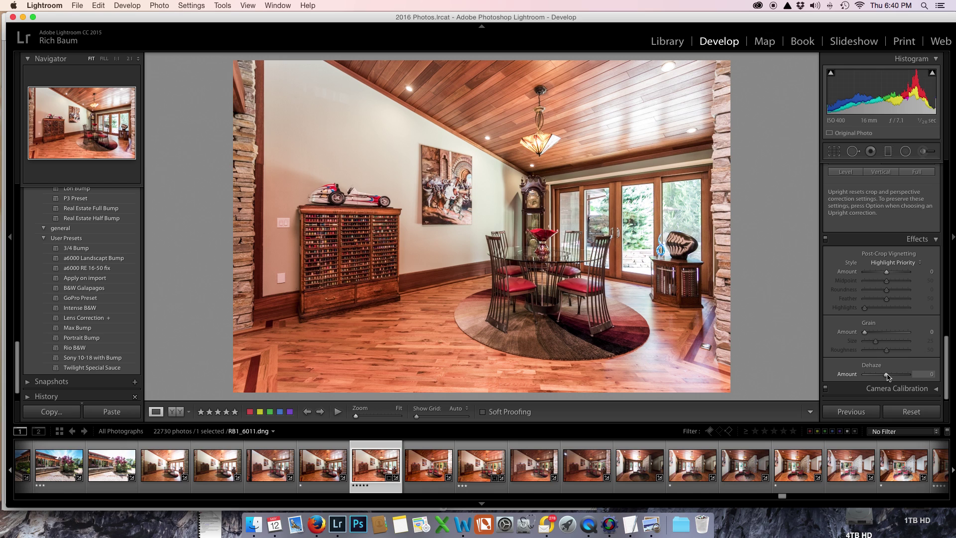
drag(889, 376, 890, 377)
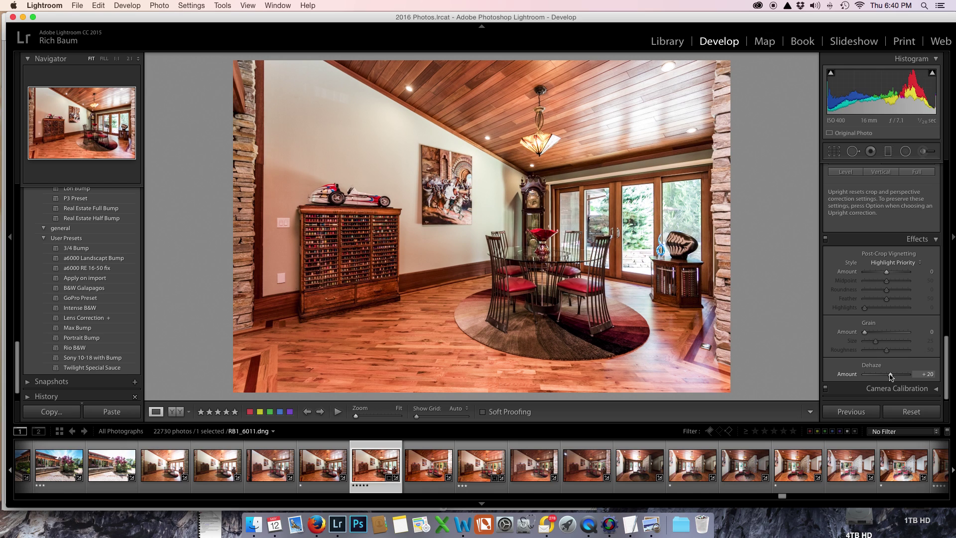
scroll(890, 348, up, 15)
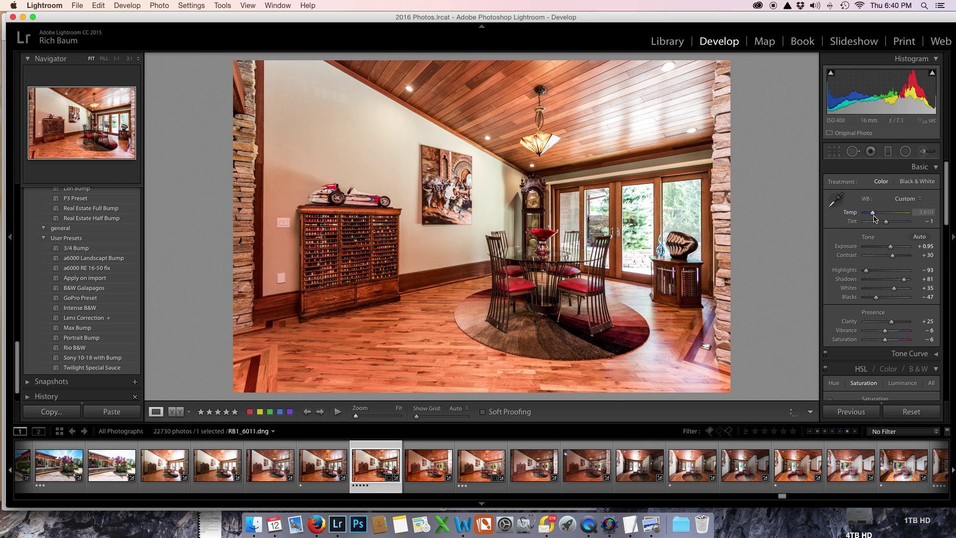
click(470, 476)
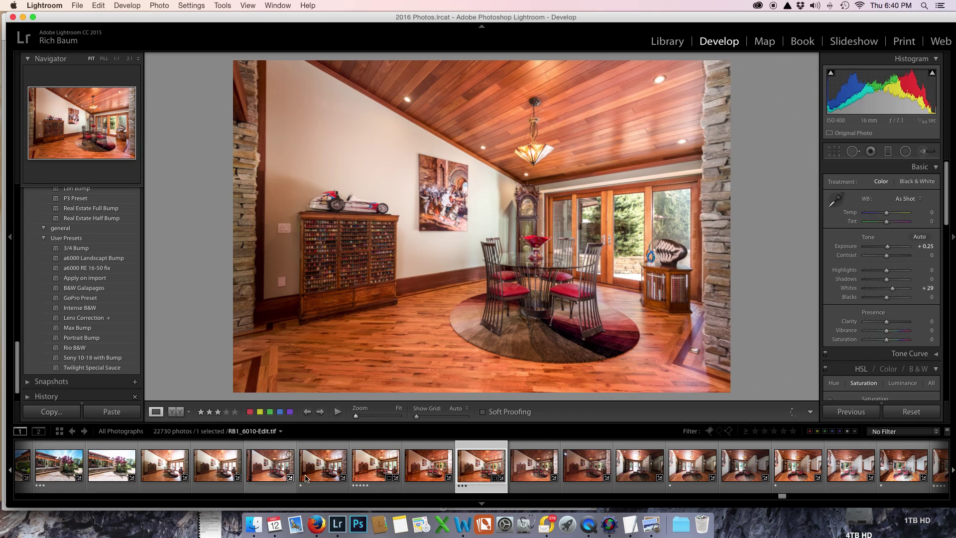
click(370, 472)
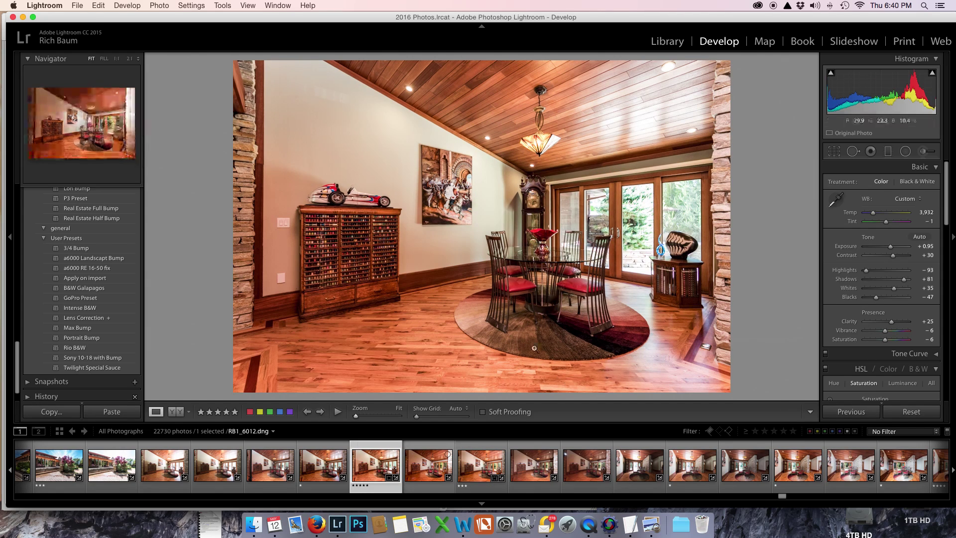
Filter the filmstrip to five-star photos, open the bedroom photo with the black bed, and turn the filter off.
click(793, 431)
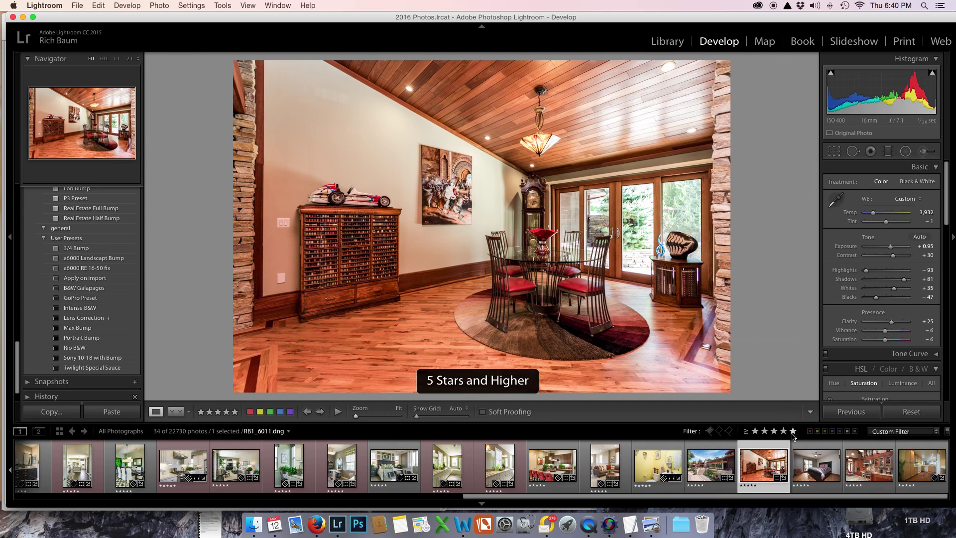
click(817, 471)
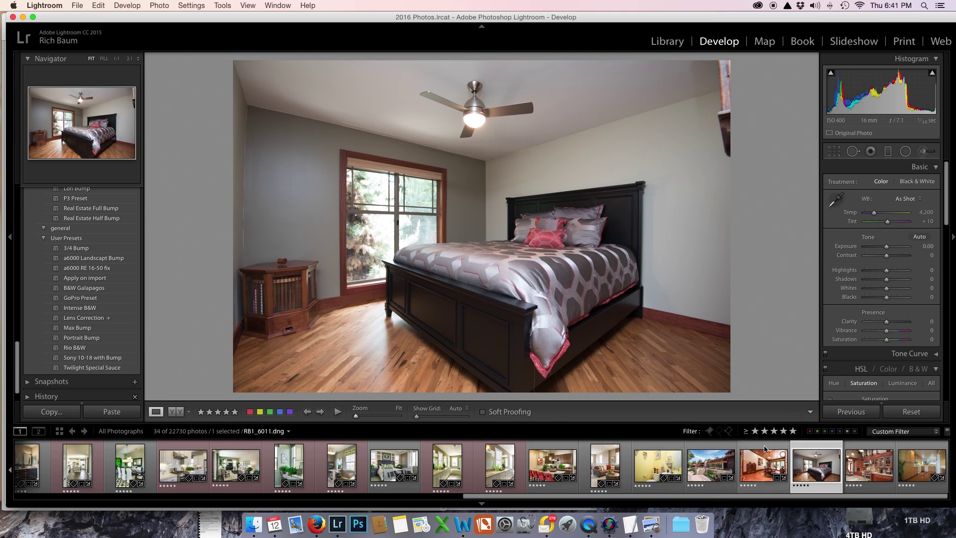
click(793, 431)
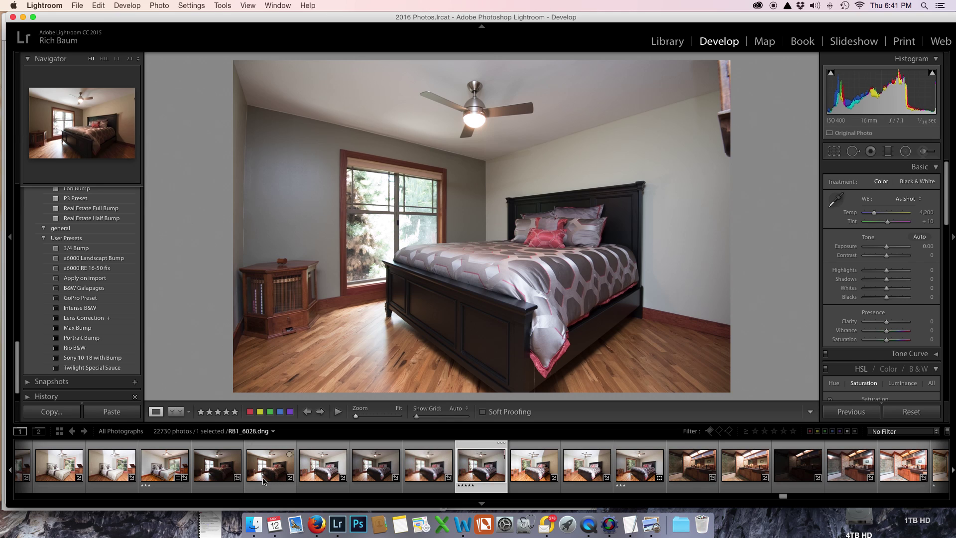
Apply the Real Estate Full Bump preset to the dark, warm bedroom exposure and set Exposure to +0.70 and Temp to 3,682.
click(309, 469)
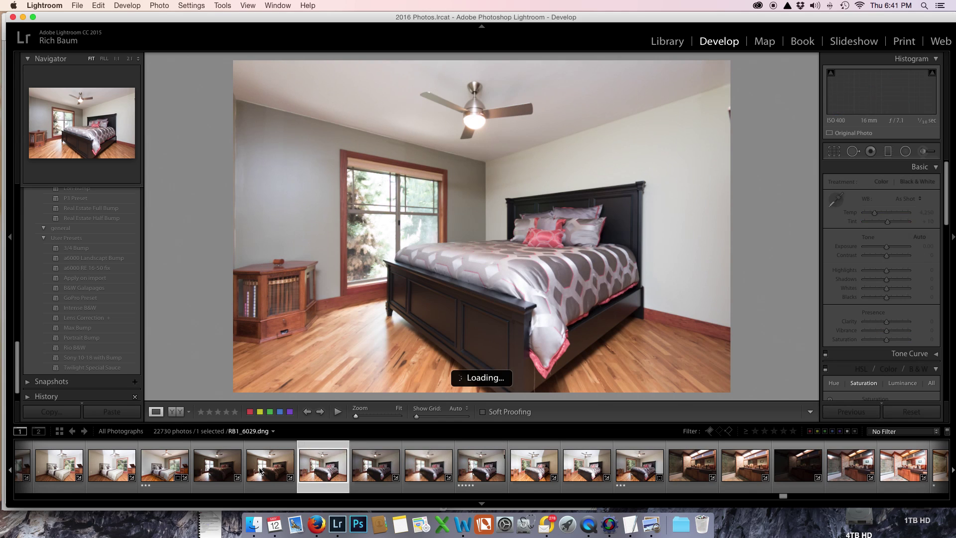
click(266, 472)
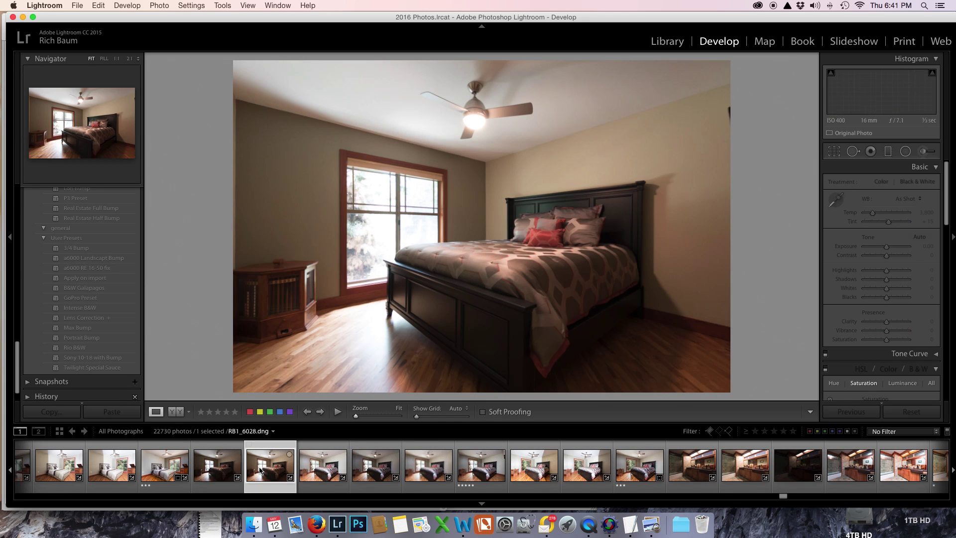
click(318, 466)
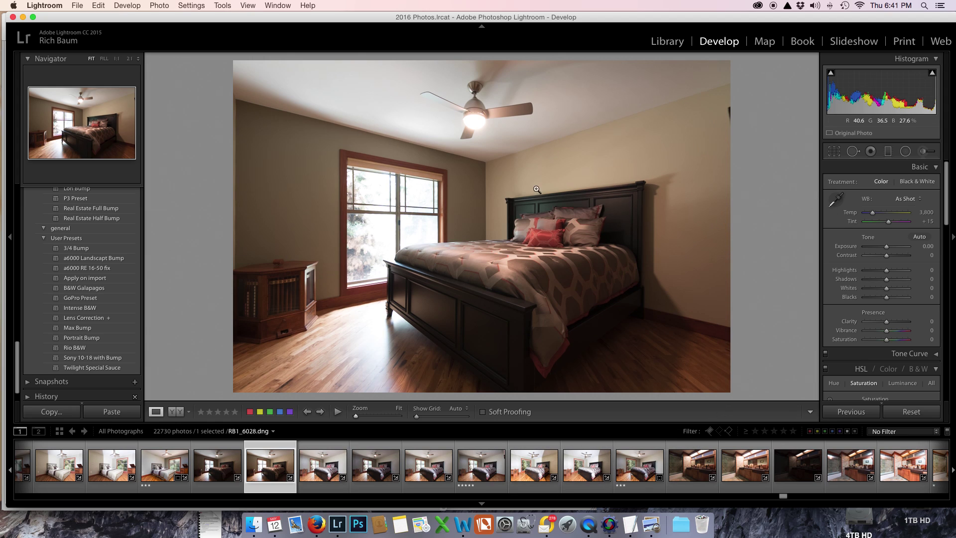
click(87, 209)
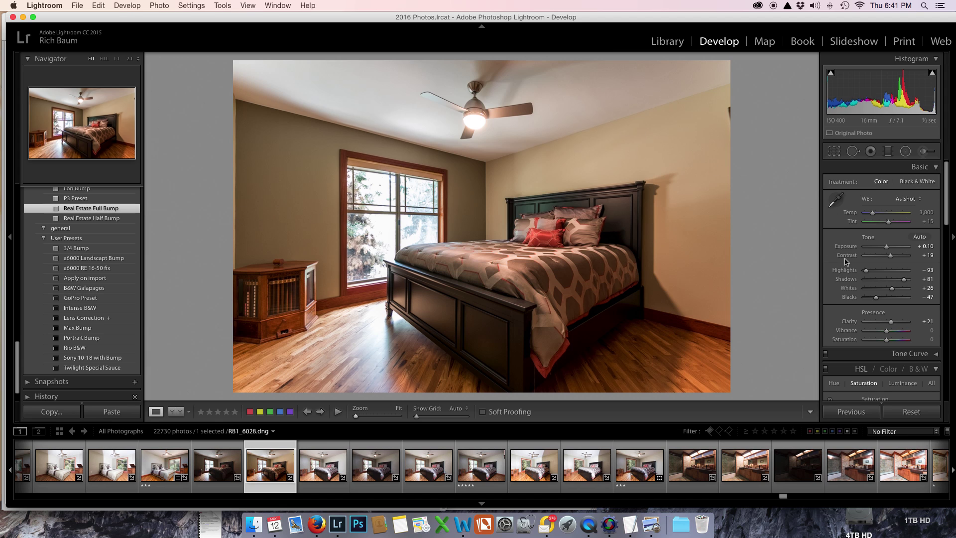
drag(888, 249, 889, 249)
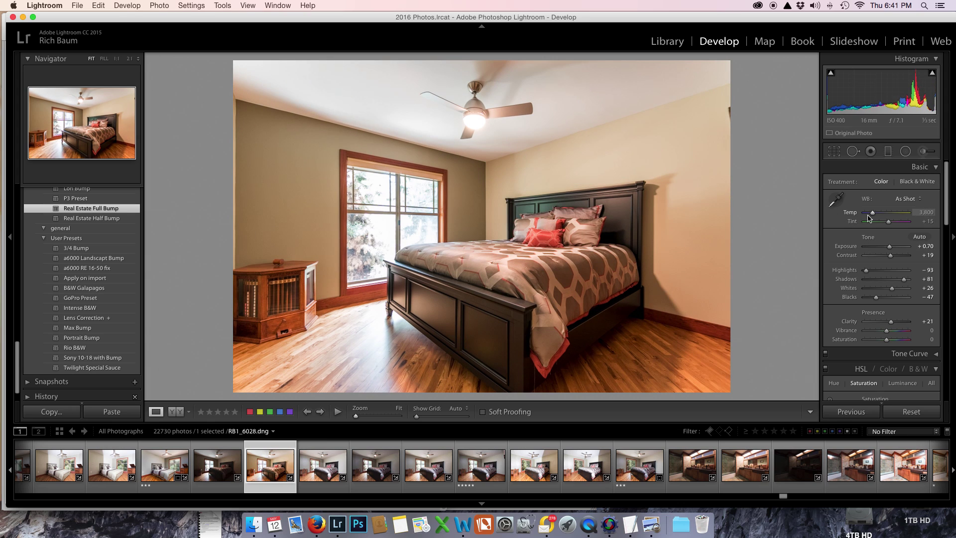
drag(873, 214, 872, 214)
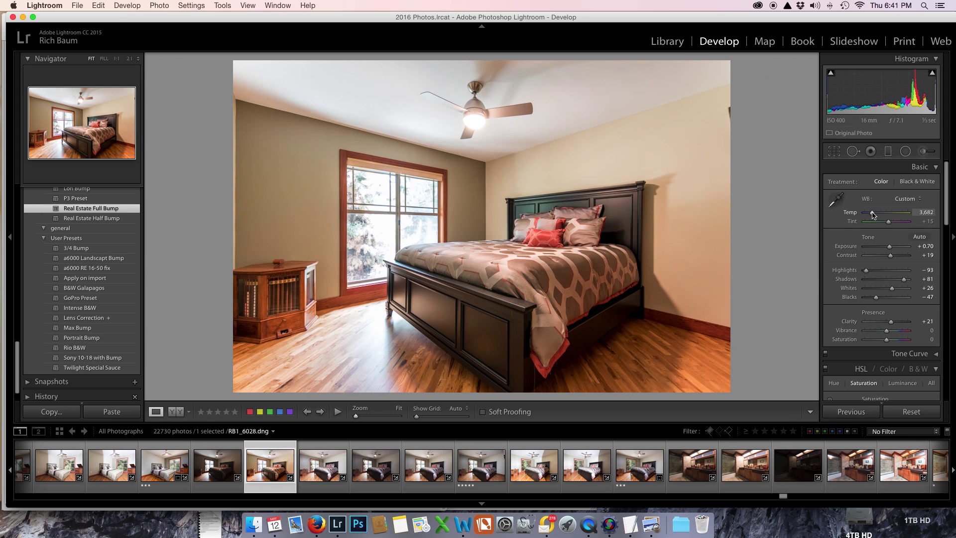
Compare the three-star bedroom edit with the flash exposures and the brighter unedited bedroom frame.
super+click(629, 474)
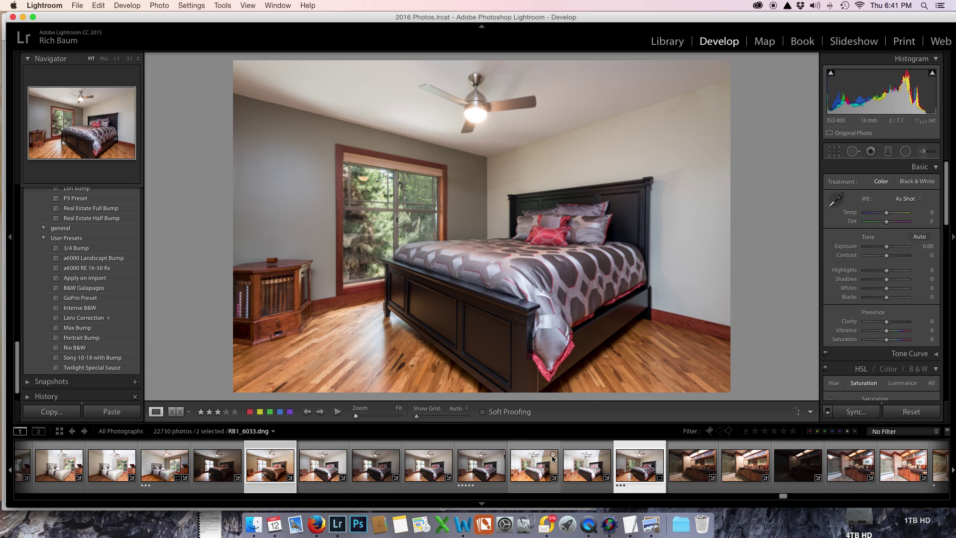
key(Left)
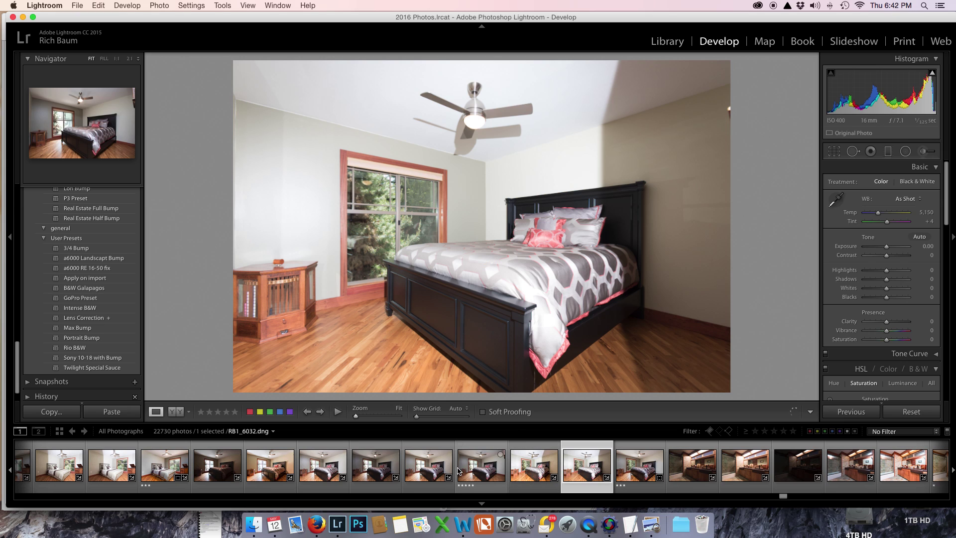
click(324, 468)
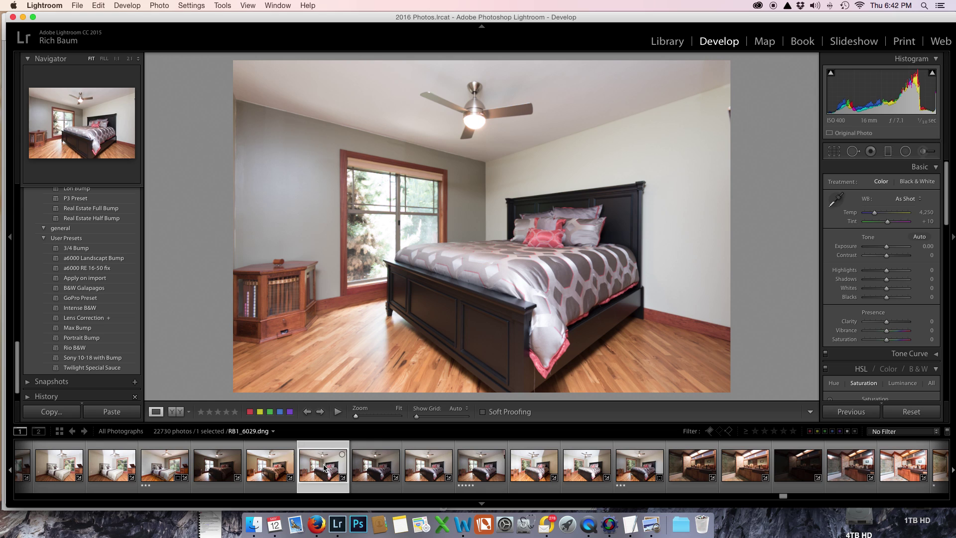
Apply the Real Estate Full Bump preset to the five-star bedroom photo and compare it with the three-star edit.
click(428, 470)
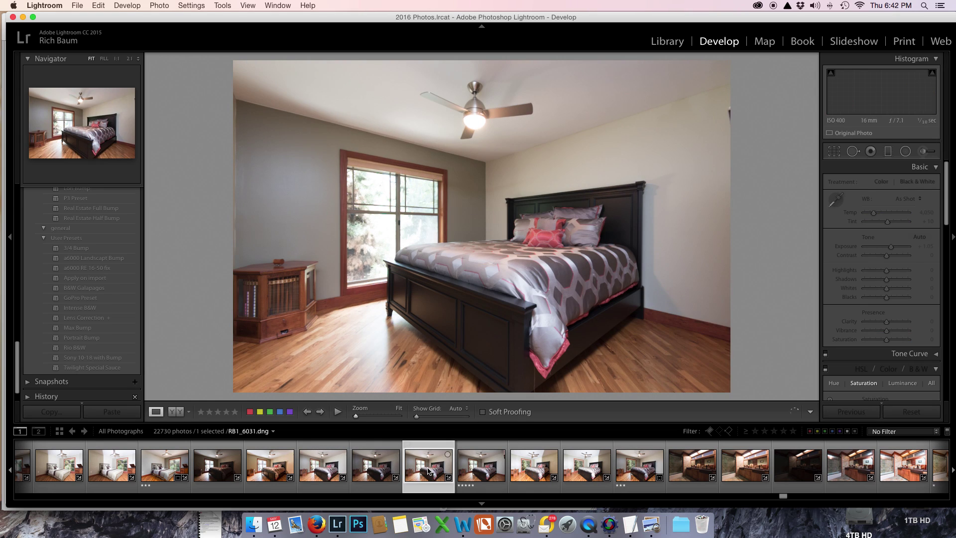
click(468, 471)
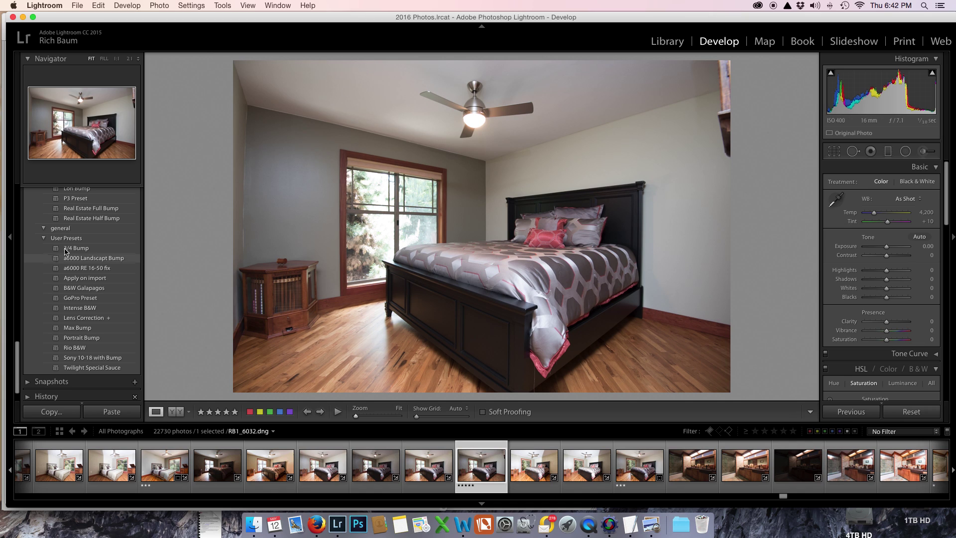
click(101, 209)
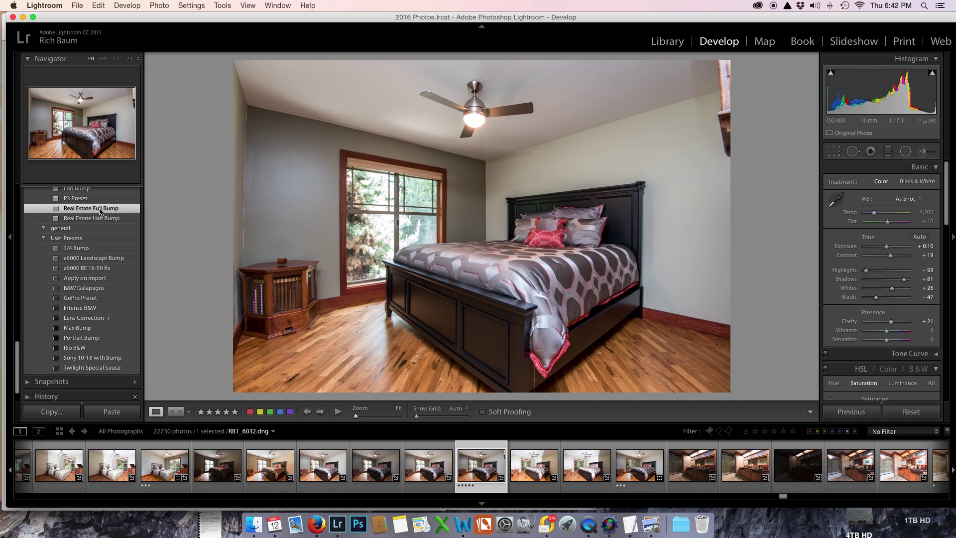
key(super+z)
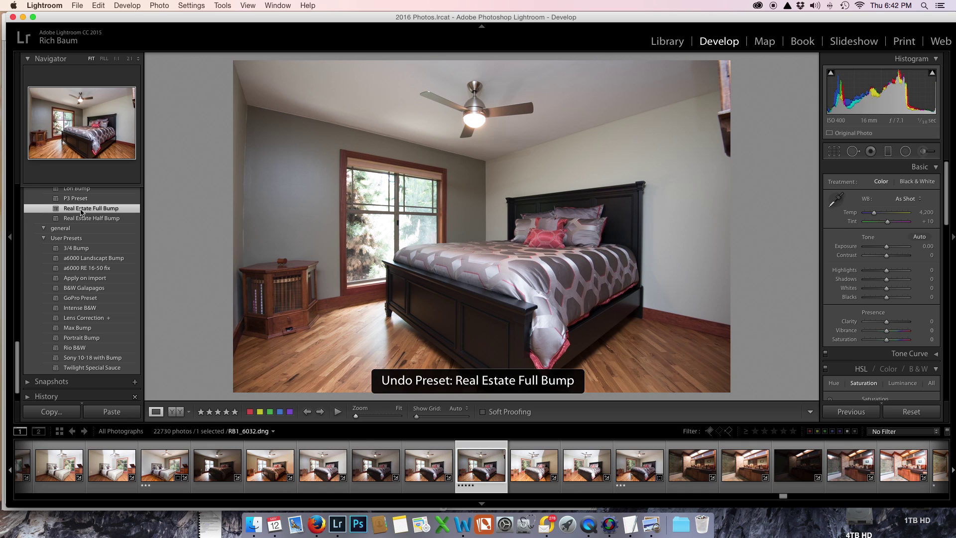
click(83, 211)
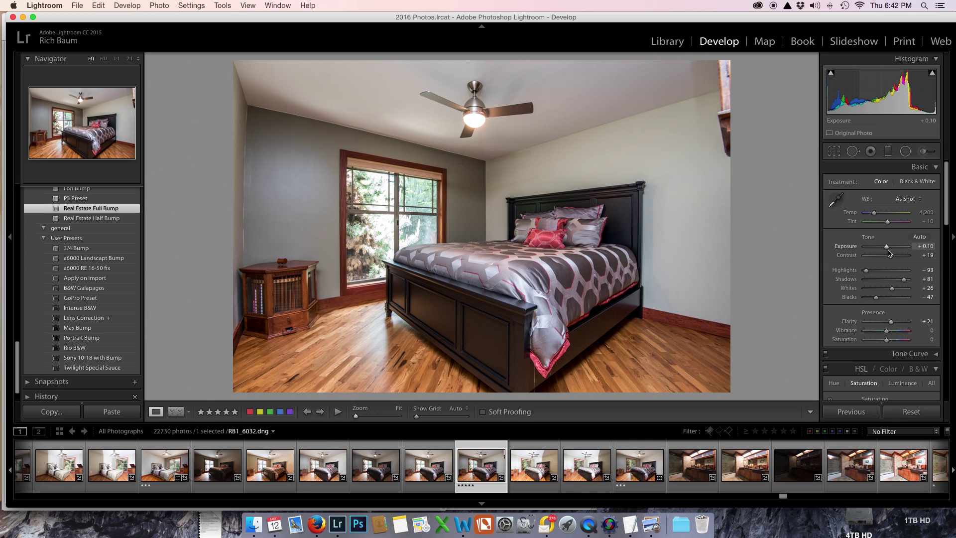
click(626, 471)
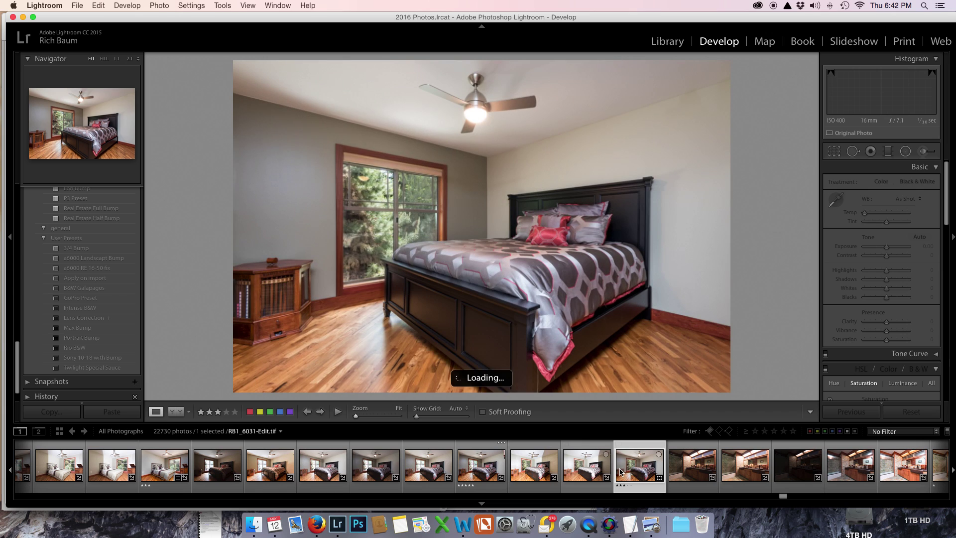
click(472, 472)
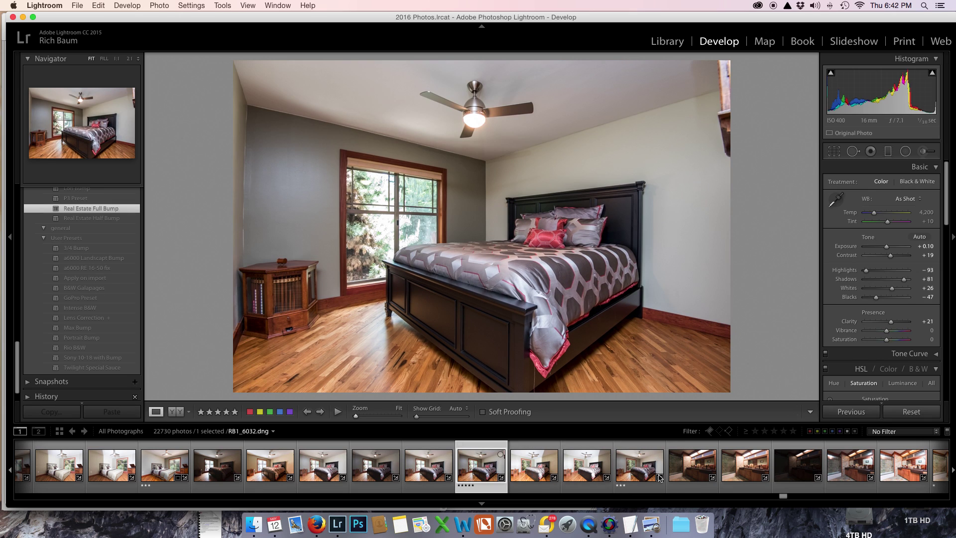
Turn on Enable Profile Corrections, Remove Chromatic Aberration and Constrain Crop for the five-star bedroom photo.
scroll(891, 323, down, 10)
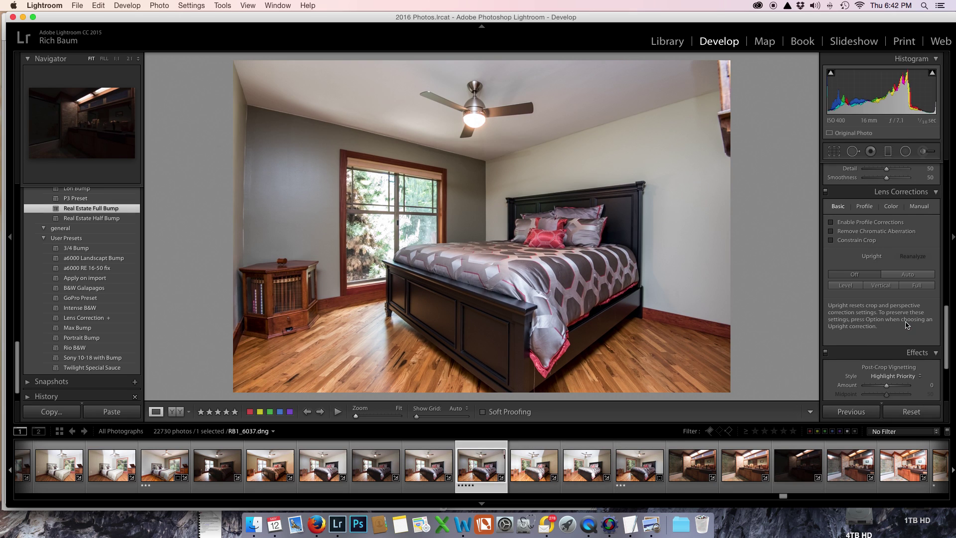
click(859, 221)
click(858, 231)
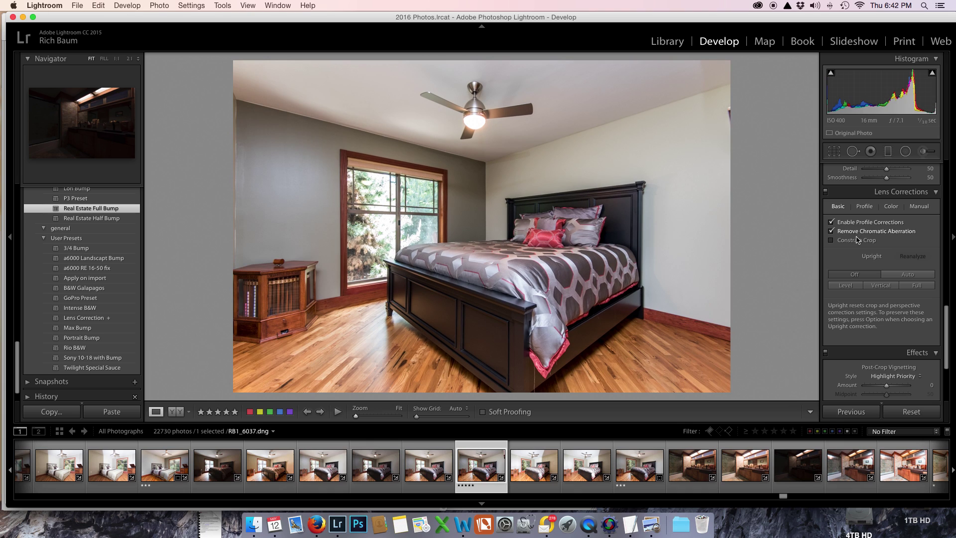
click(903, 275)
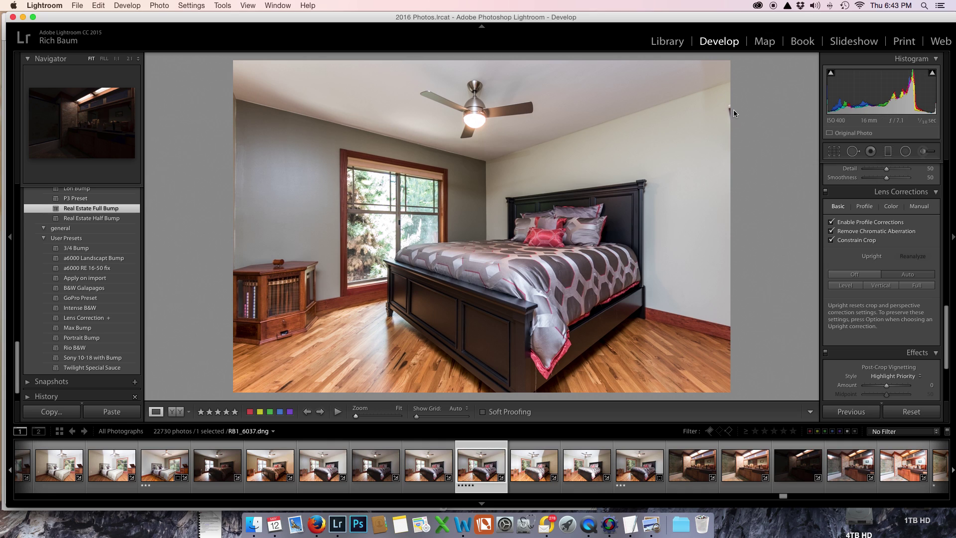
Crop the five-star bedroom photo slightly tighter on both sides, trimming the dark object at the right wall's edge.
click(833, 152)
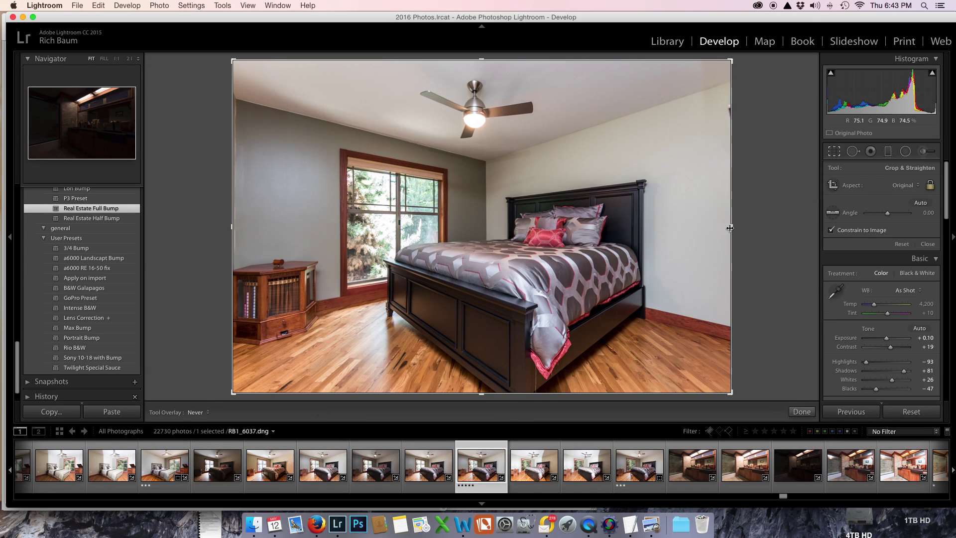
drag(730, 228, 724, 227)
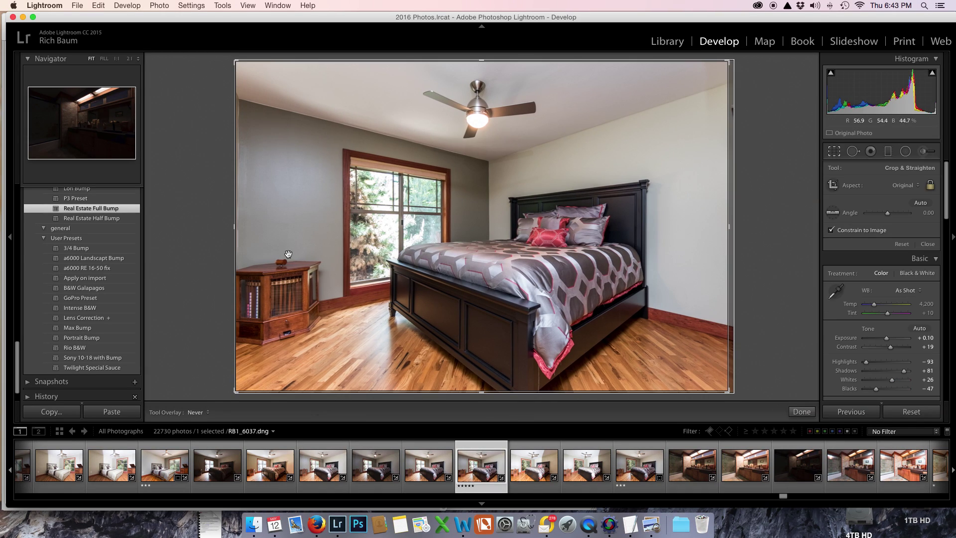
drag(234, 233, 239, 233)
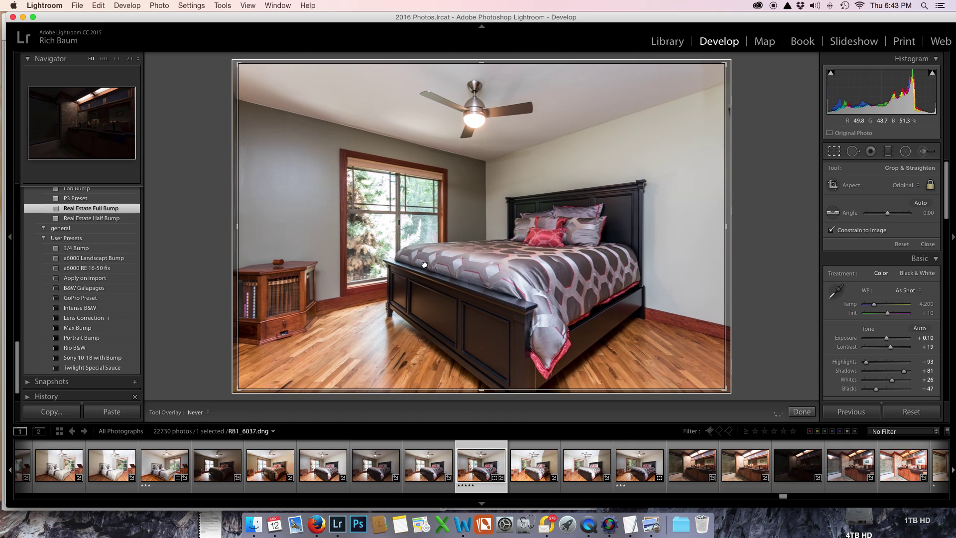
key(Return)
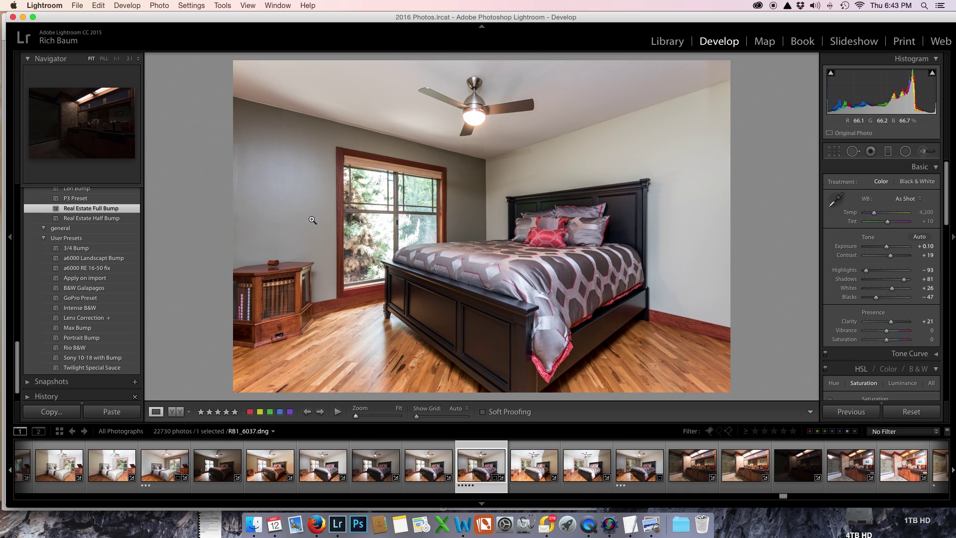
Compare the cropped five-star bedroom photo with the three-star edit, switching back and forth between them.
click(635, 471)
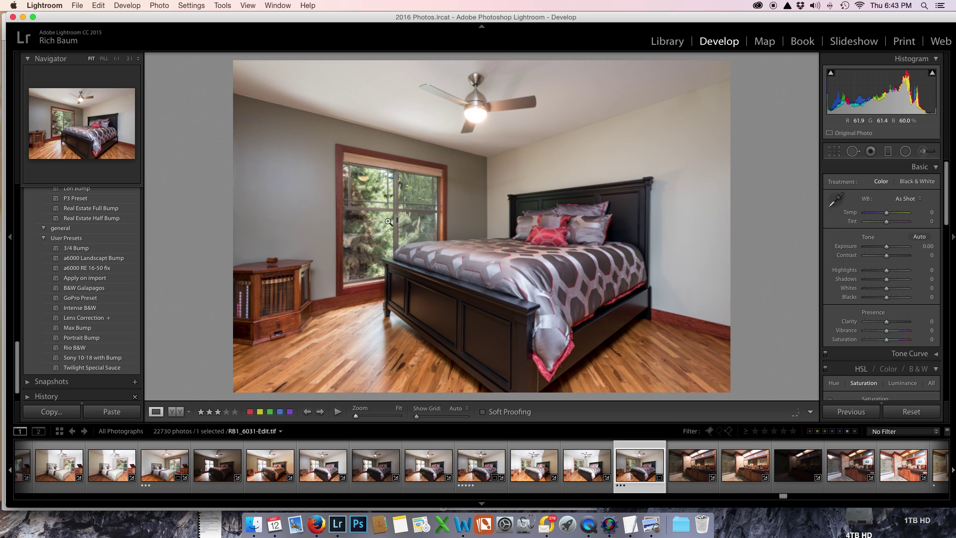
click(480, 465)
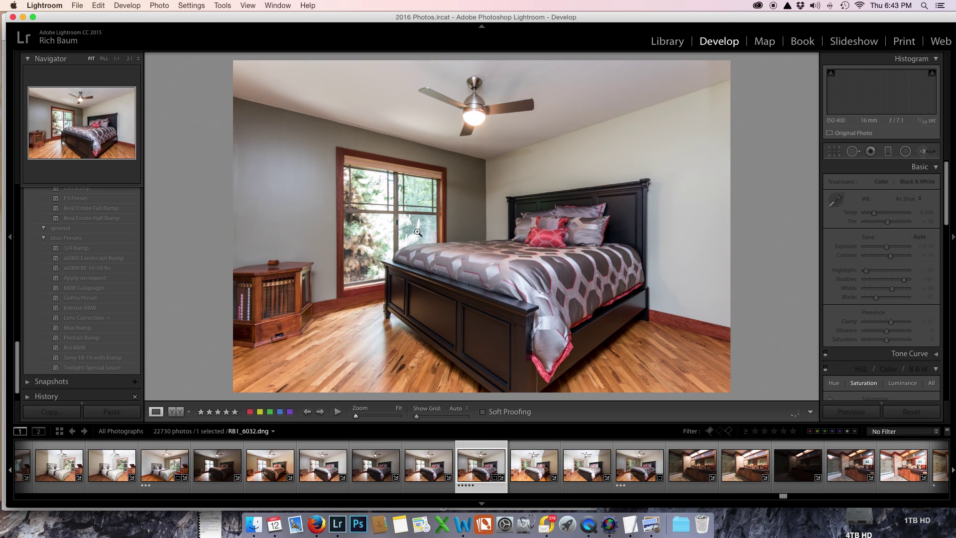
click(635, 463)
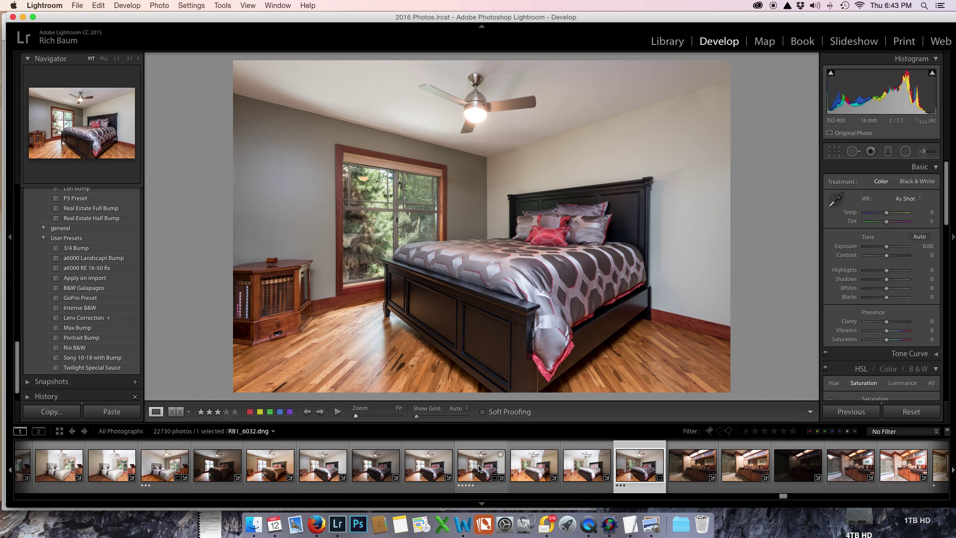
click(479, 468)
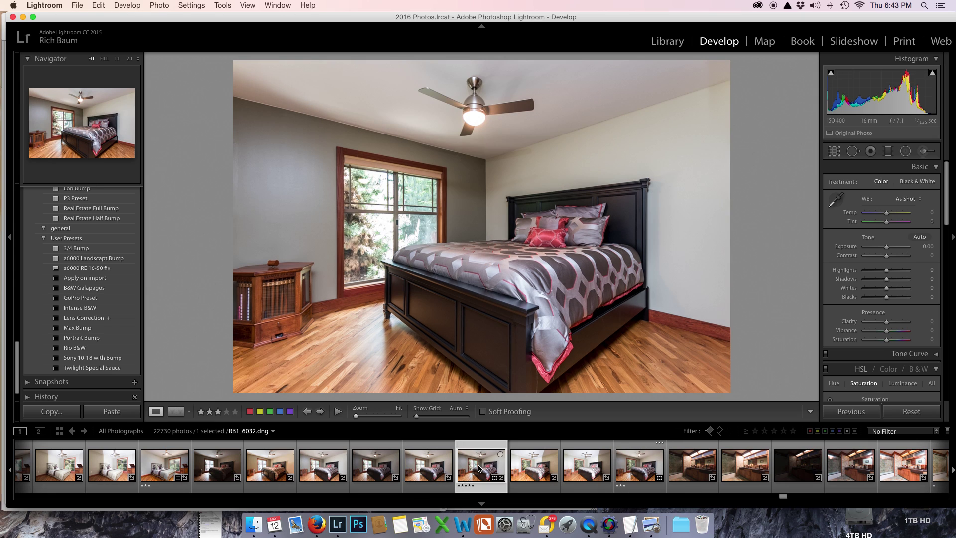
Select the warm bedroom exposure together with the five-star photo and alternate between them to compare color and window detail.
click(271, 470)
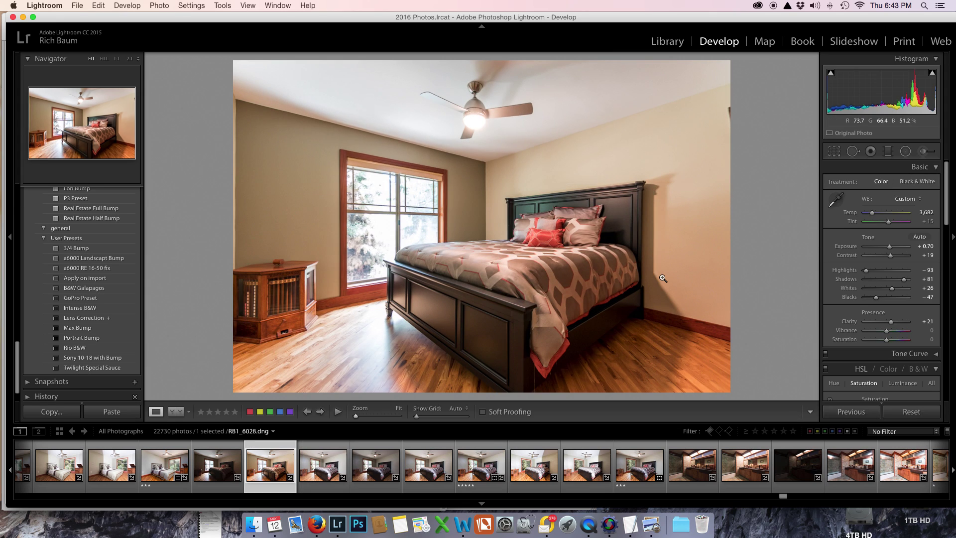
super+click(631, 468)
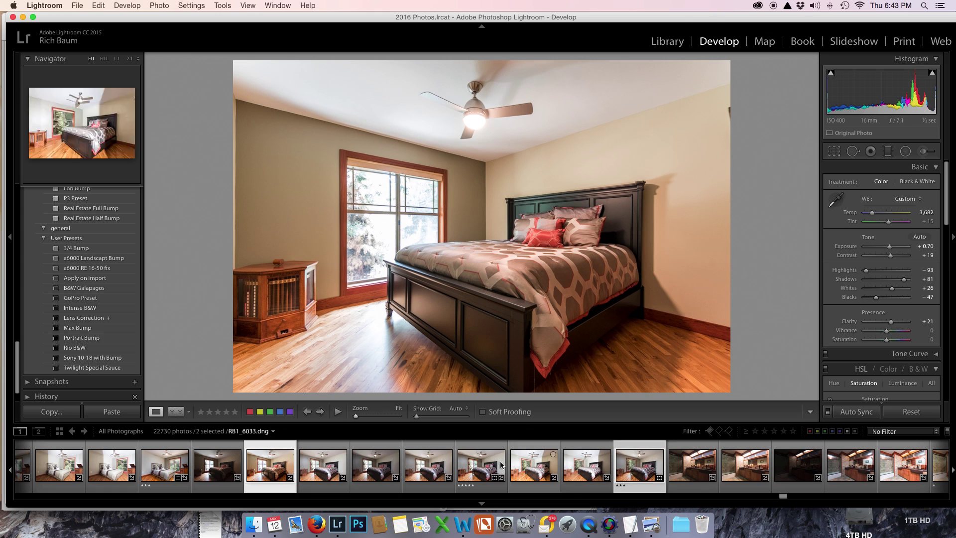
super+click(480, 465)
super+click(622, 473)
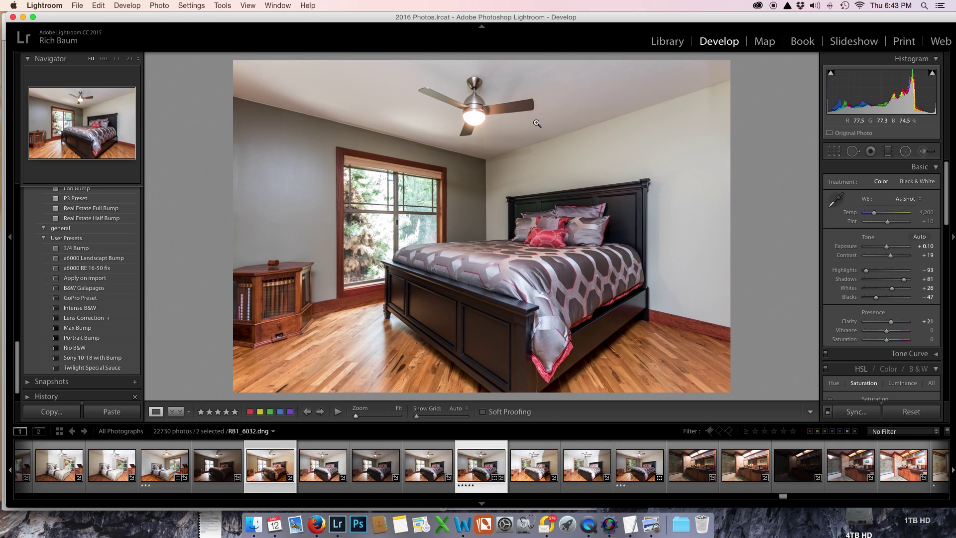
key(super+Left)
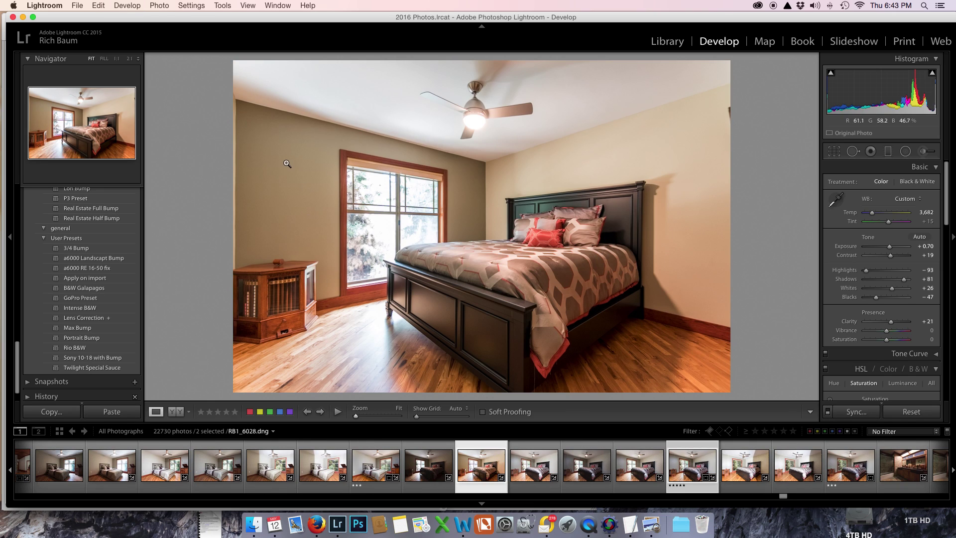
key(super+Right)
key(super+Left)
key(super+Right)
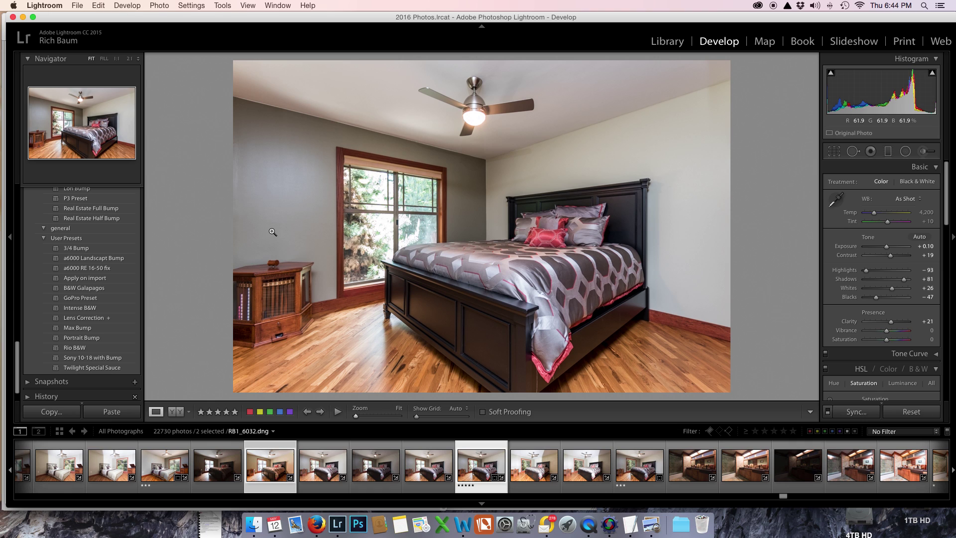
key(super+Left)
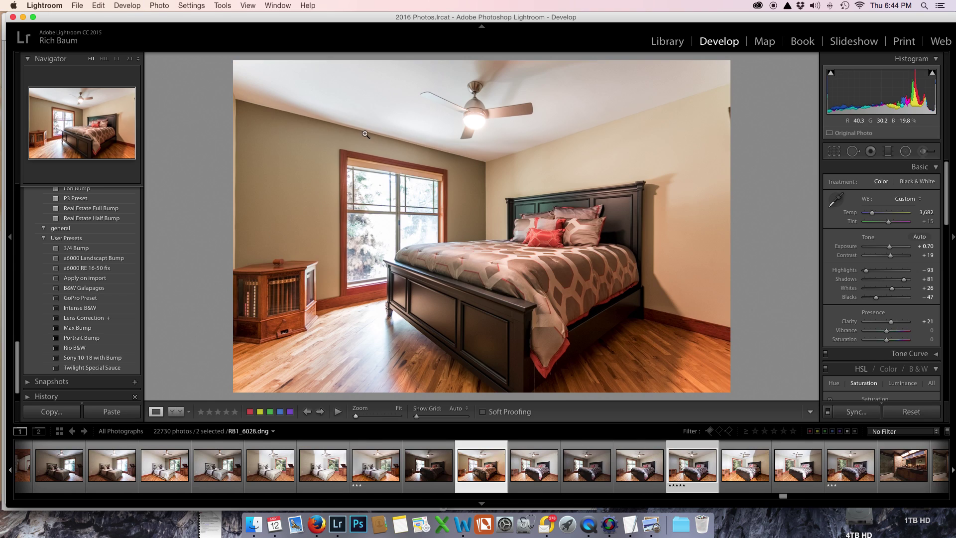
Sample the bedspread to set the warm exposure's white balance to Temp 2,800 and Tint +7, comparing it with the five-star photo.
click(835, 200)
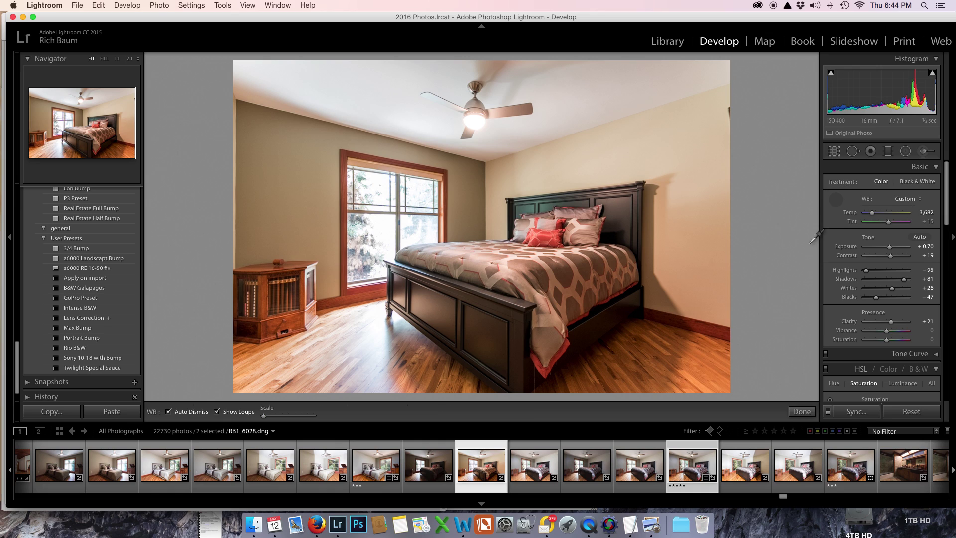
click(548, 322)
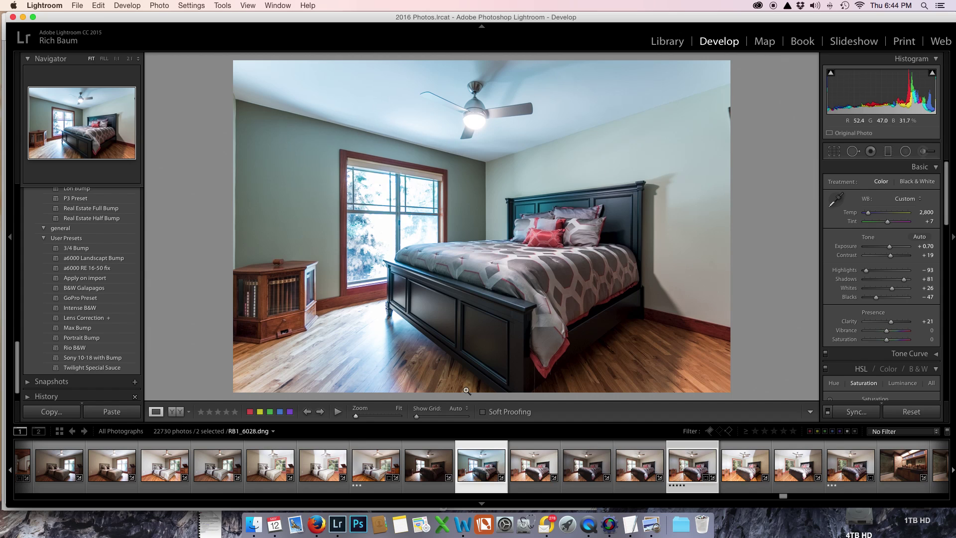
key(super+Right)
key(super+Left)
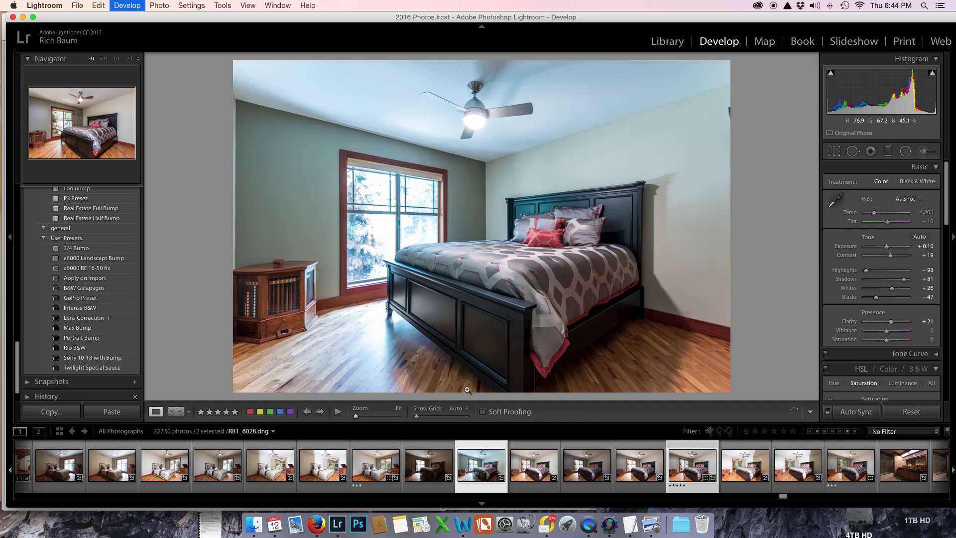
key(super+Right)
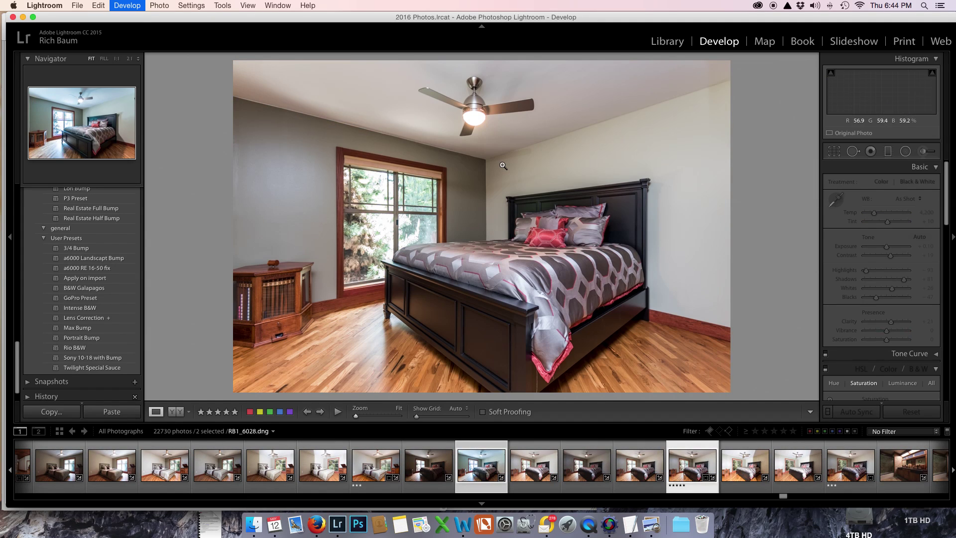
key(super+Left)
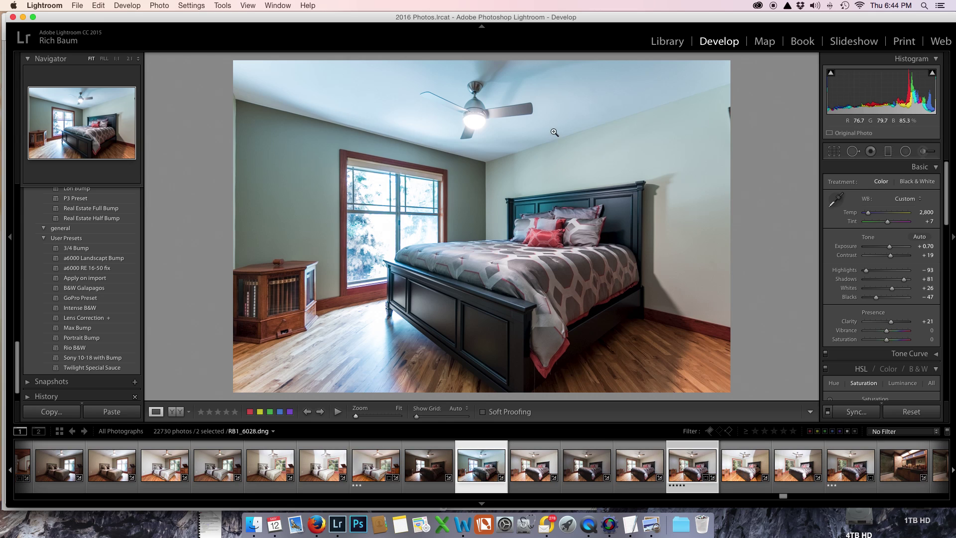
Set the Blue saturation of the RB1_6028 bedroom exposure to -85 and check it against the five-star photo.
scroll(872, 233, down, 5)
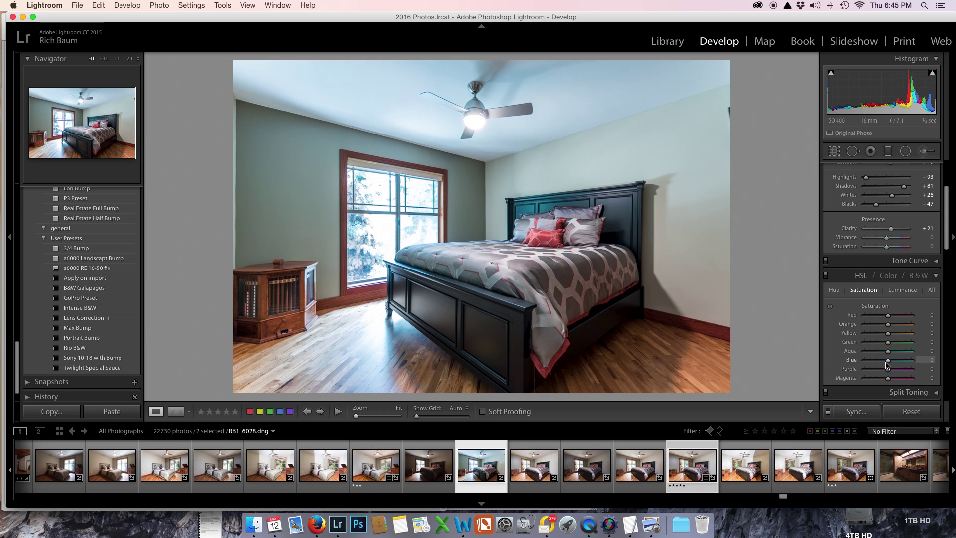
drag(889, 364, 871, 365)
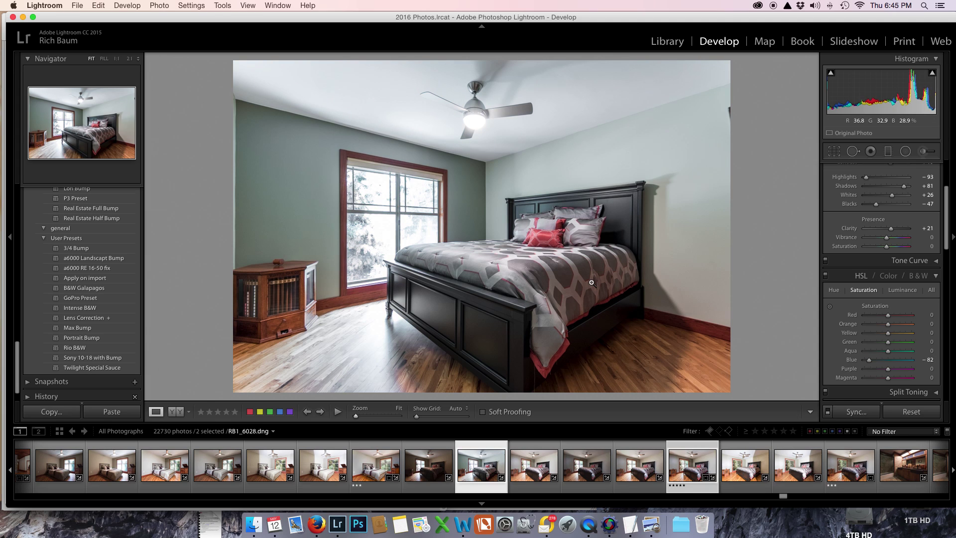
key(super+z)
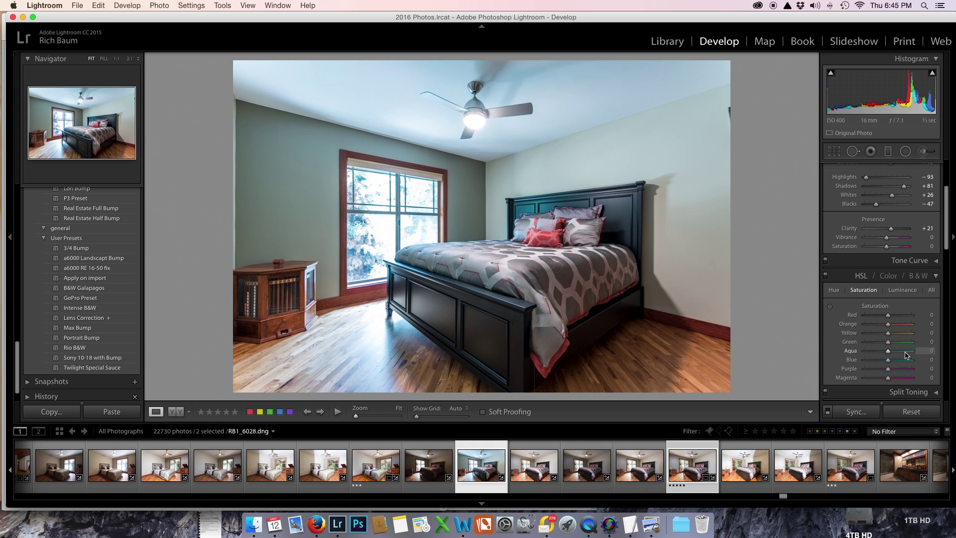
click(868, 360)
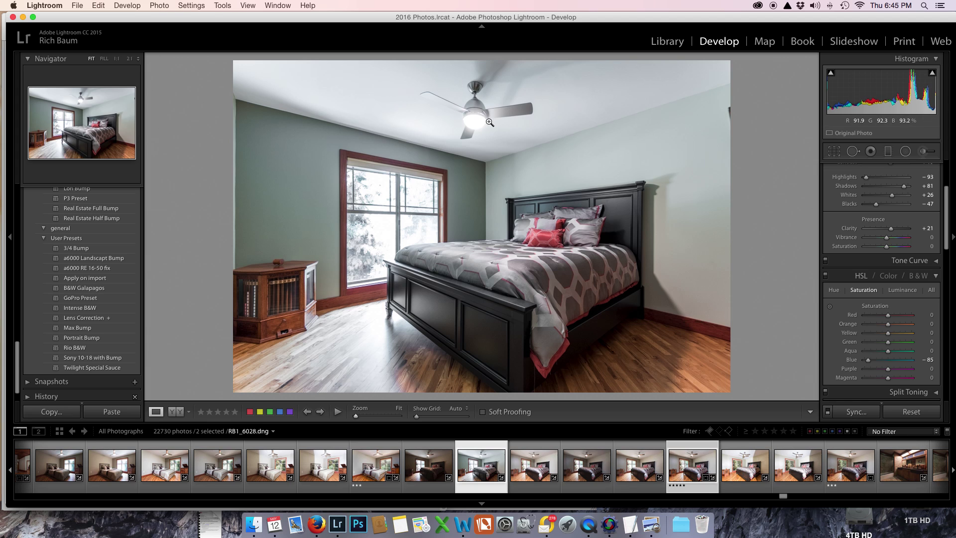
click(687, 457)
key(Left)
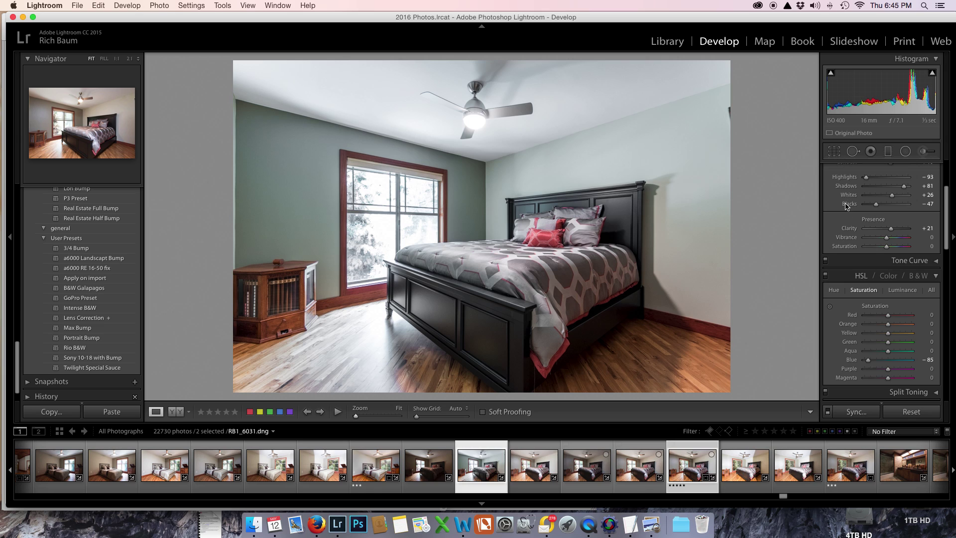
scroll(861, 284, up, 4)
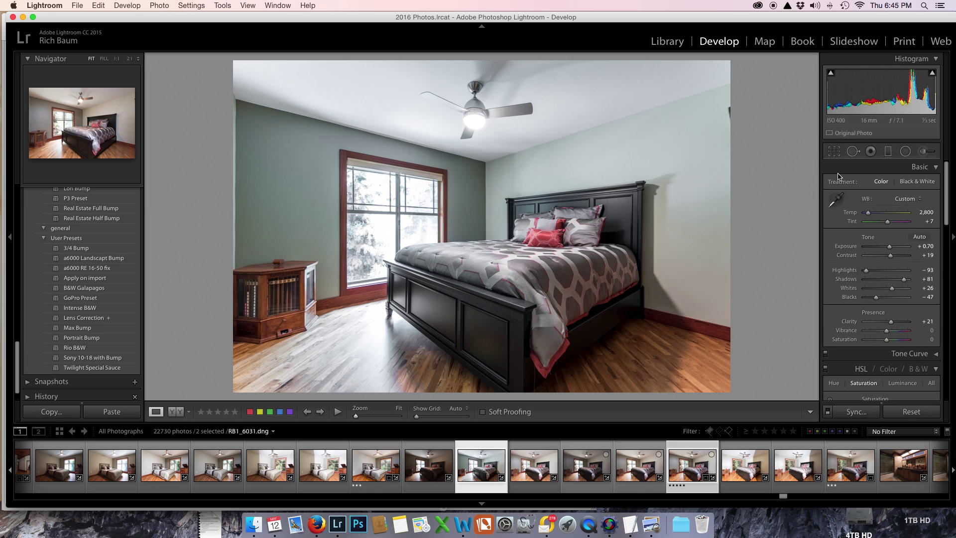
Try neutral white balance samples from the bedspread, a pillow and the wood floor on the RB1_6028 bedroom exposure.
click(839, 200)
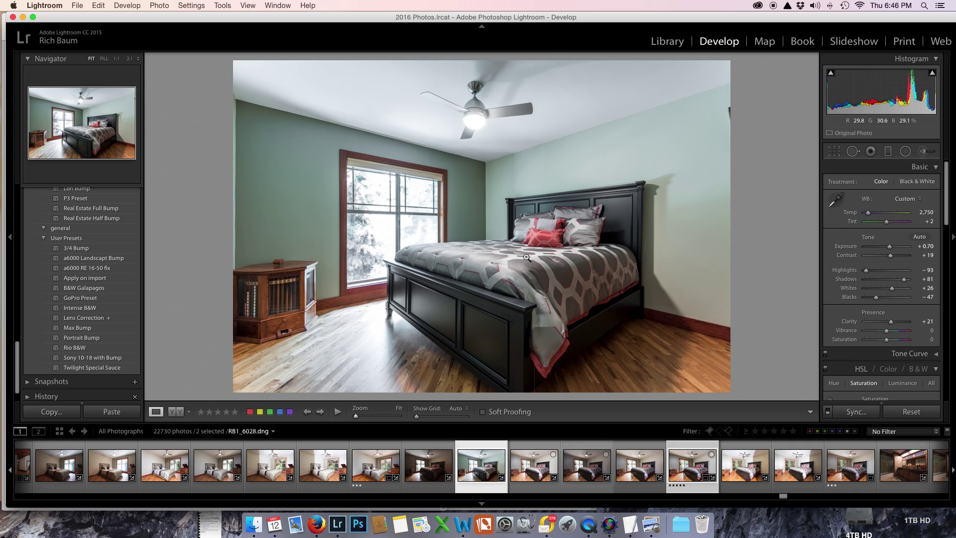
click(839, 203)
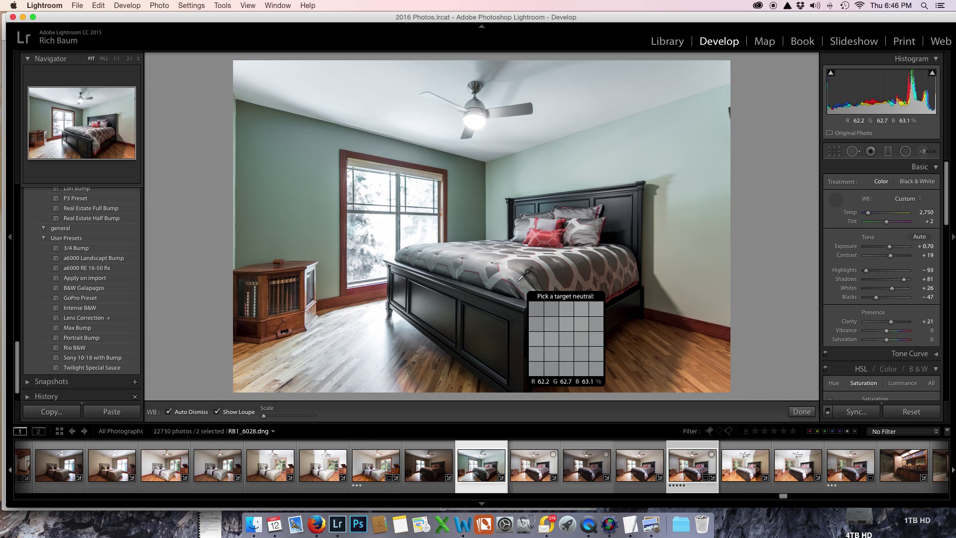
click(584, 236)
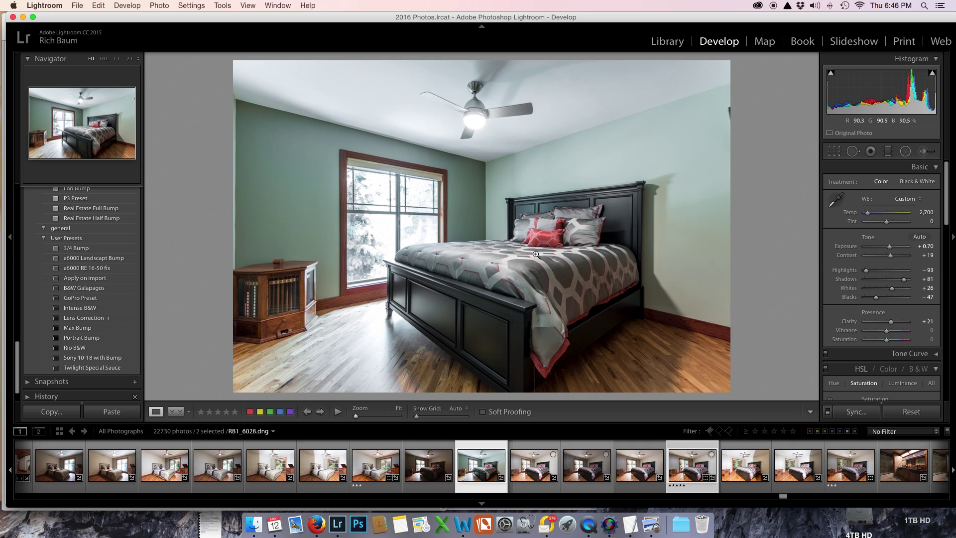
click(836, 199)
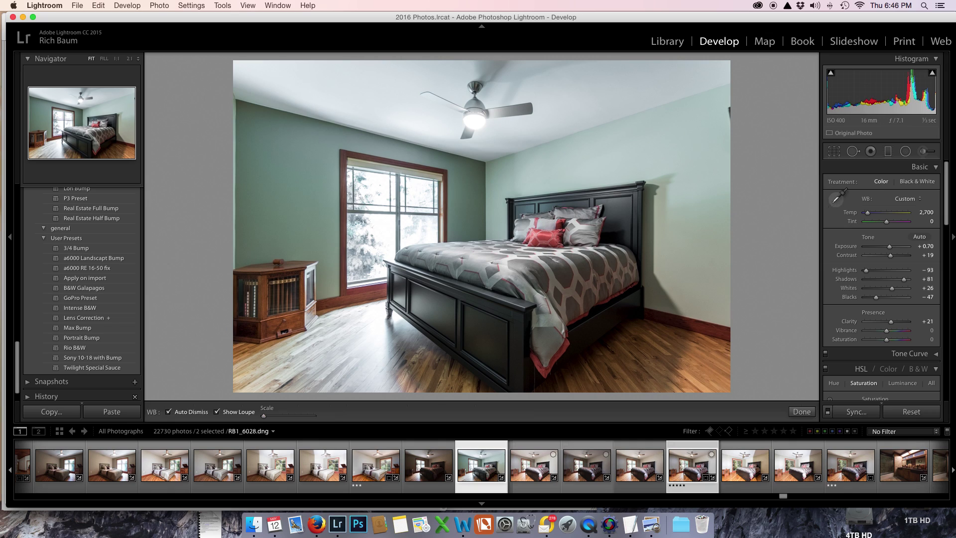
click(511, 278)
click(836, 199)
click(701, 366)
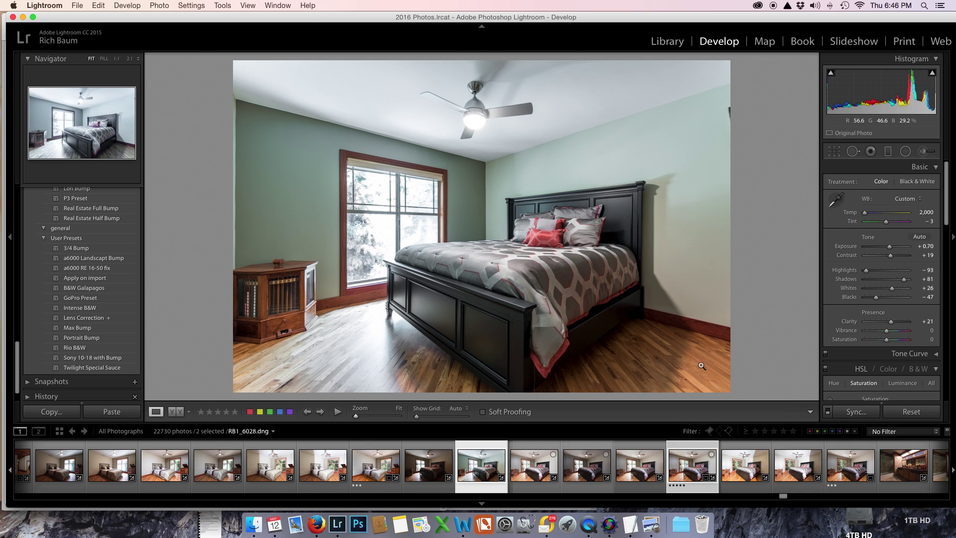
click(834, 200)
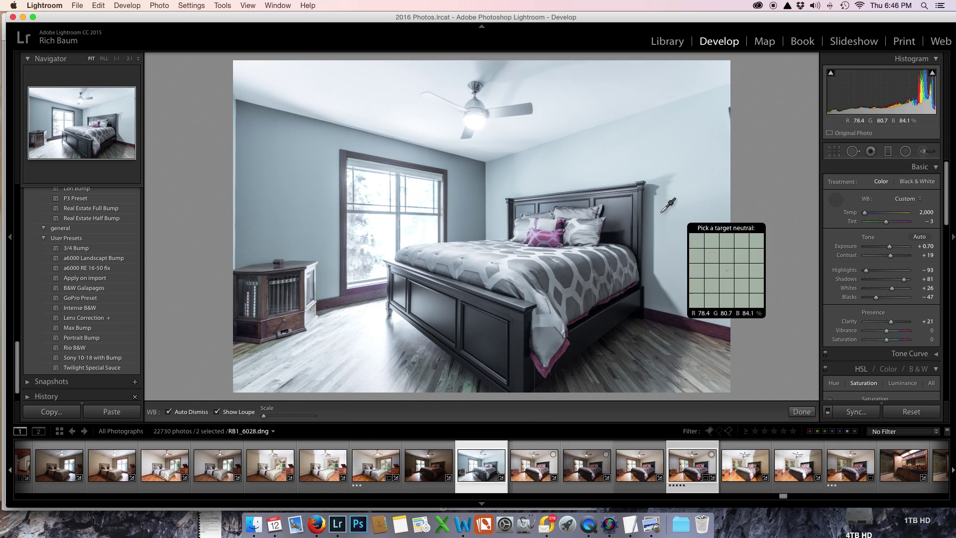
Reset the RB1_6028 bedroom exposure, apply the Real Estate Full Bump preset and raise Exposure to +0.90.
click(905, 412)
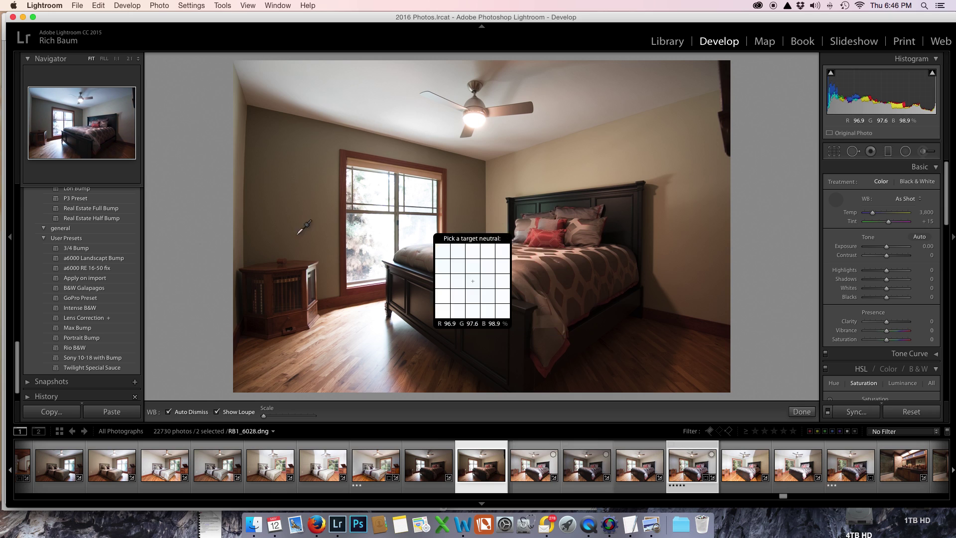
click(90, 209)
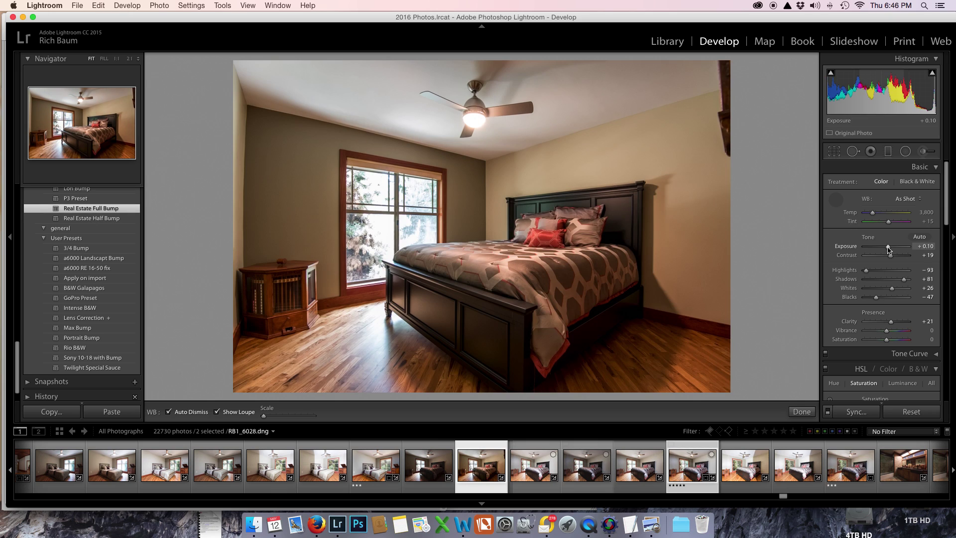
drag(889, 249, 891, 249)
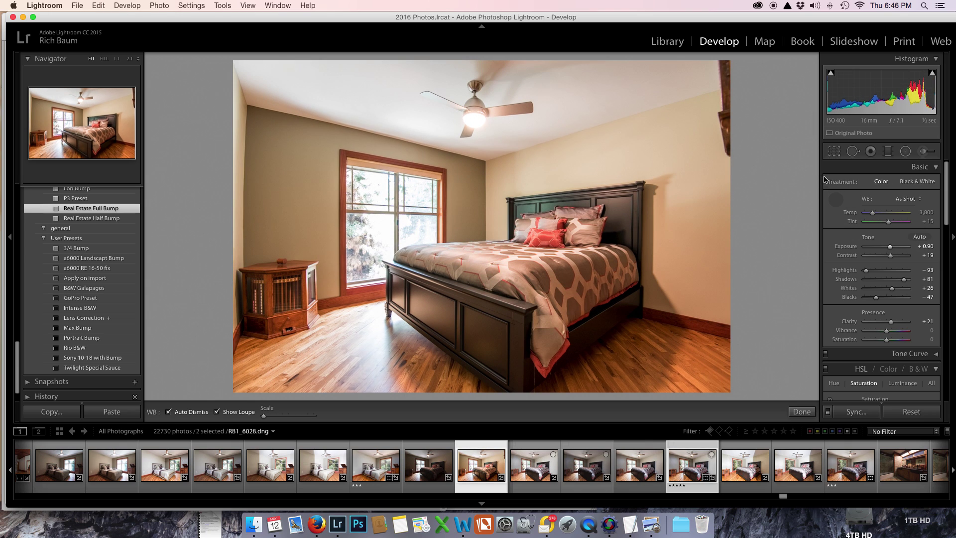
Sample the bedspread for a white balance of Temp 2,750 and Tint +2, and set Blue saturation to -82.
click(840, 198)
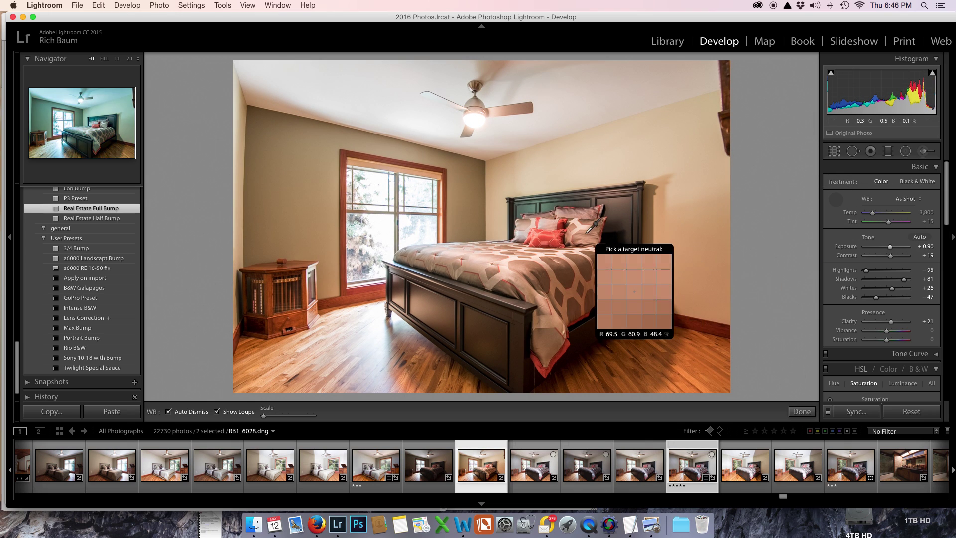
click(539, 260)
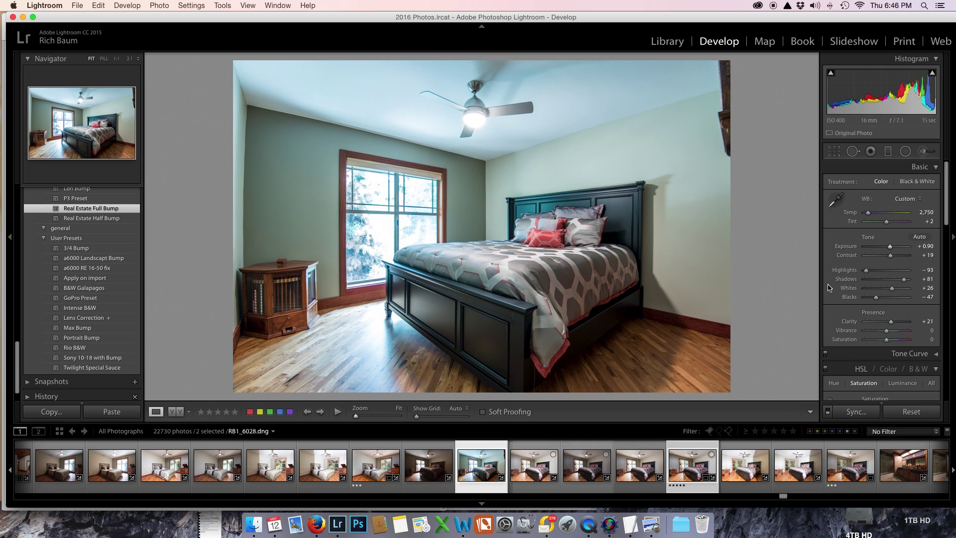
scroll(862, 287, down, 5)
scroll(862, 287, up, 3)
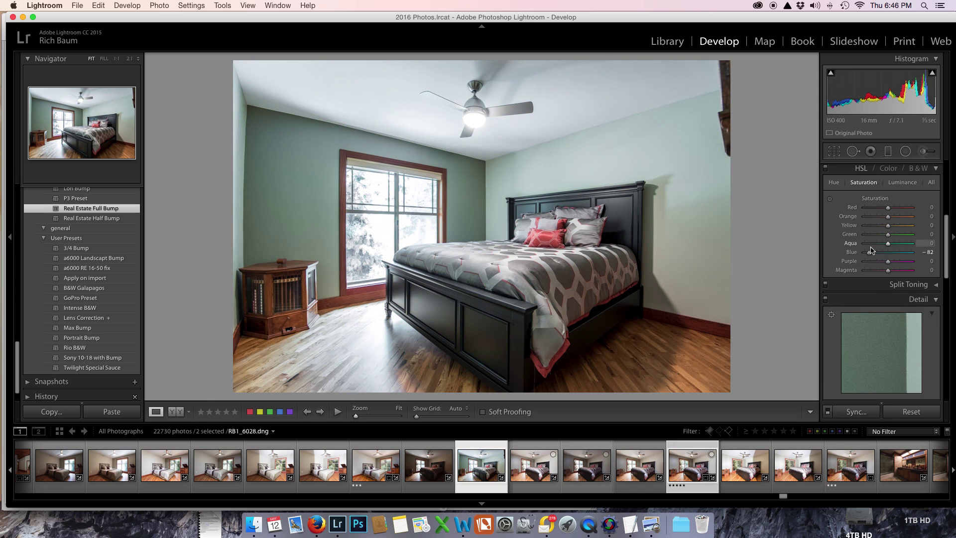
scroll(876, 259, up, 10)
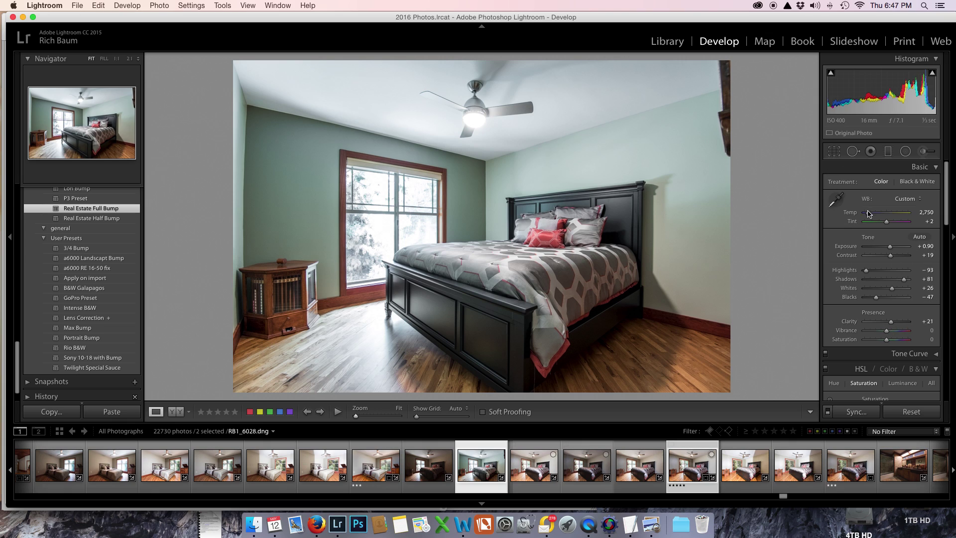
Enable profile corrections, chromatic aberration removal and Constrain Crop for the bedroom exposure.
scroll(867, 213, down, 15)
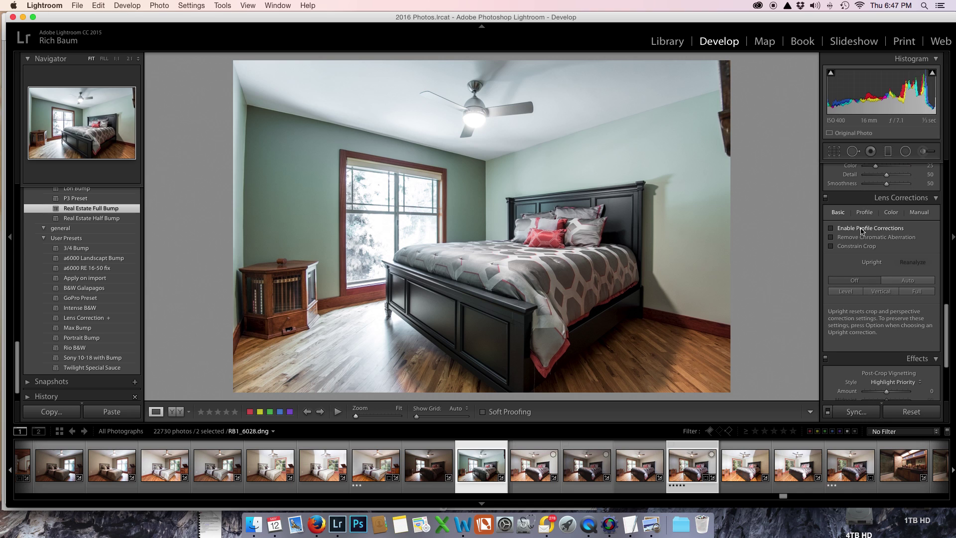
click(862, 230)
click(863, 237)
click(860, 246)
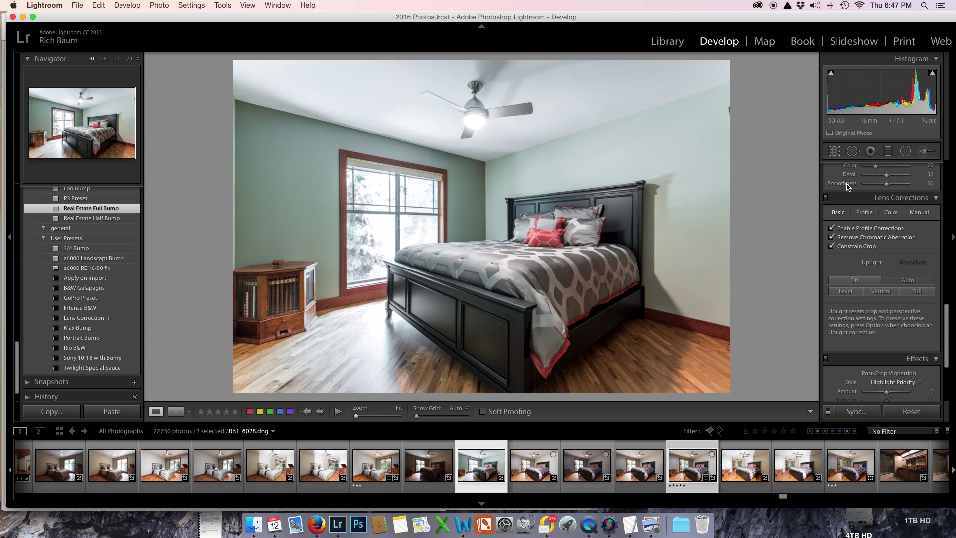
Crop the bedroom exposure slightly tighter at its original aspect, trimming the dark object off the right edge.
click(835, 152)
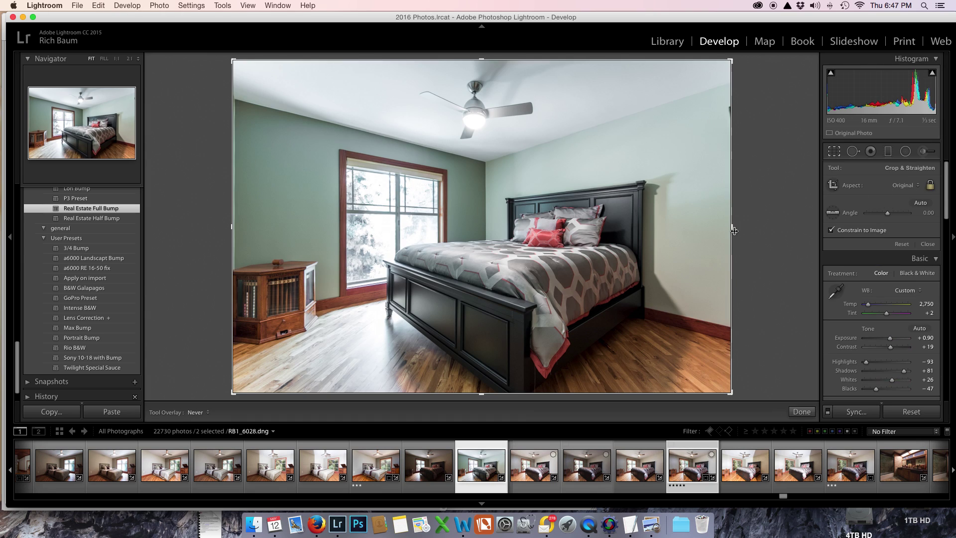
drag(729, 226, 723, 229)
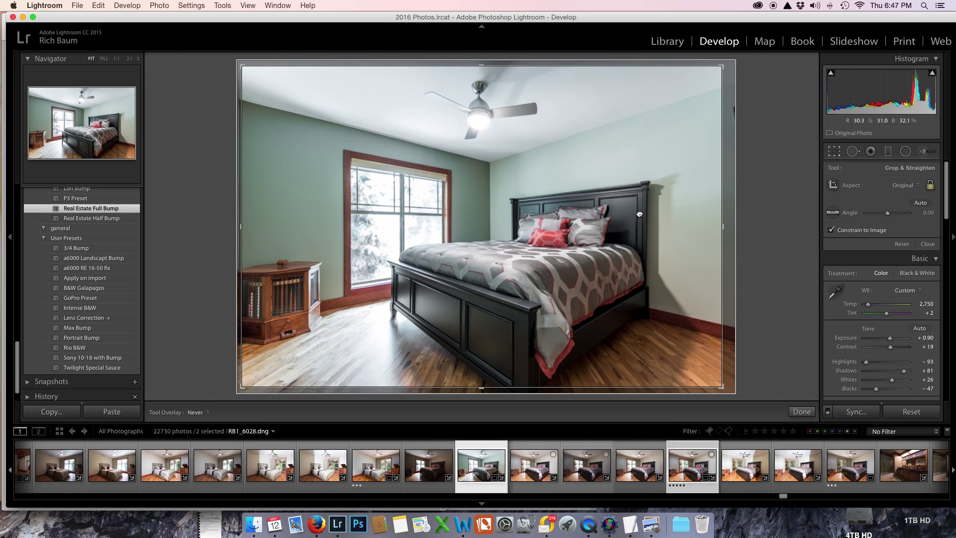
key(Return)
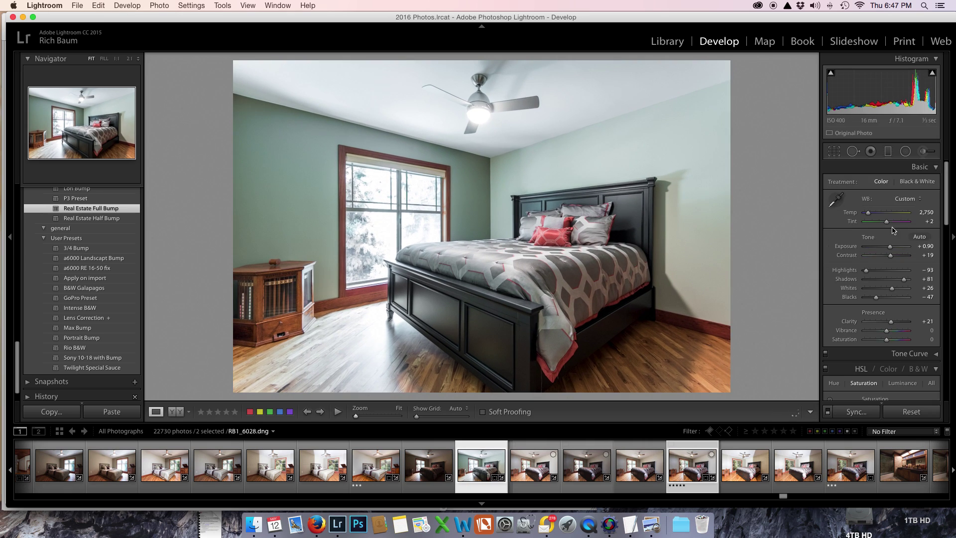
Apply the Vignette 1 effect preset to the cropped bedroom exposure.
scroll(101, 272, down, 2)
scroll(101, 271, up, 10)
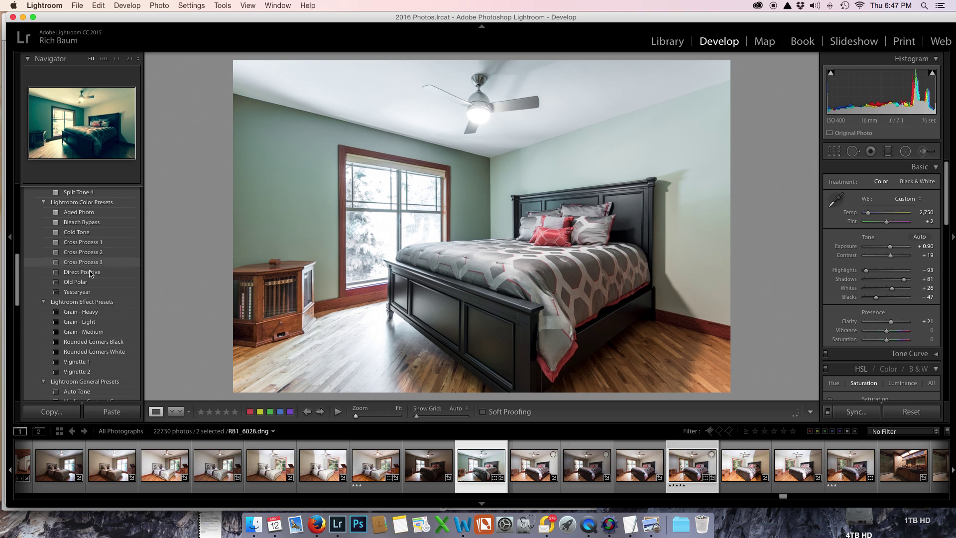
click(80, 362)
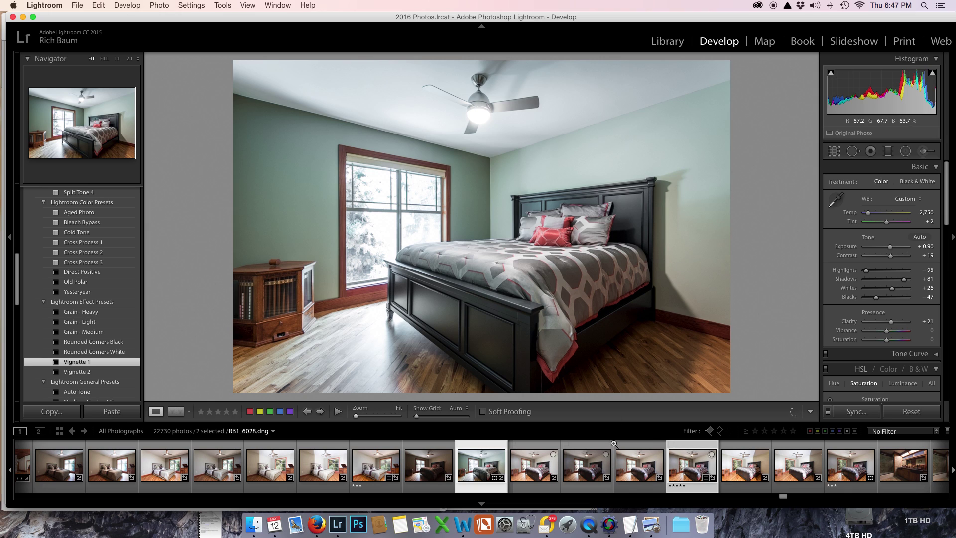
Compare the vignetted bedroom exposure with the three-star edit and the five-star photo.
click(836, 473)
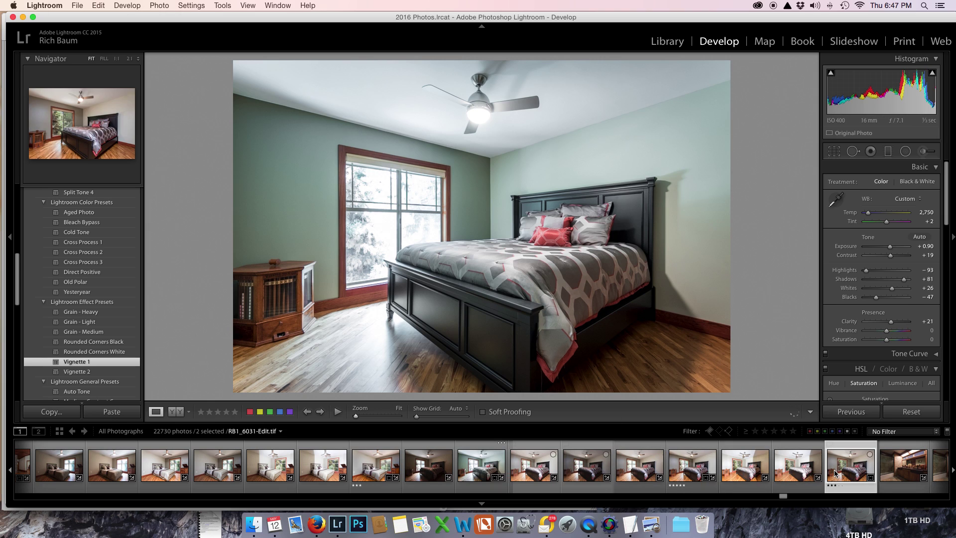
click(832, 468)
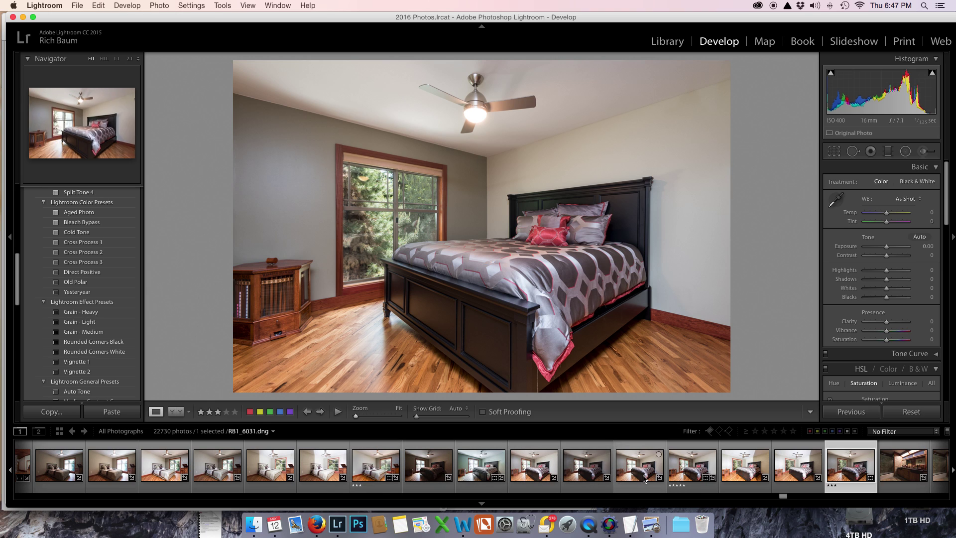
click(676, 474)
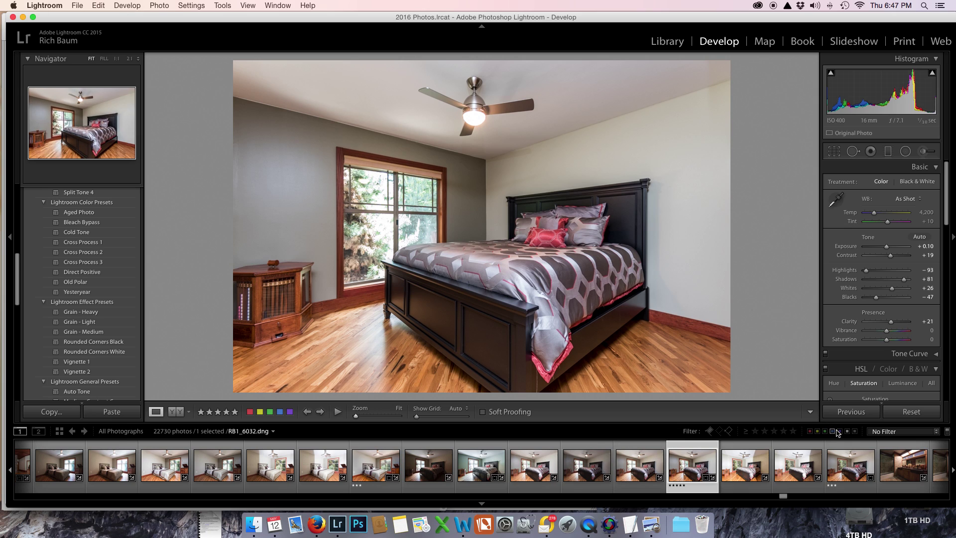
Filter the photos to five stars and open the kitchen photo RB1_6141.
click(793, 430)
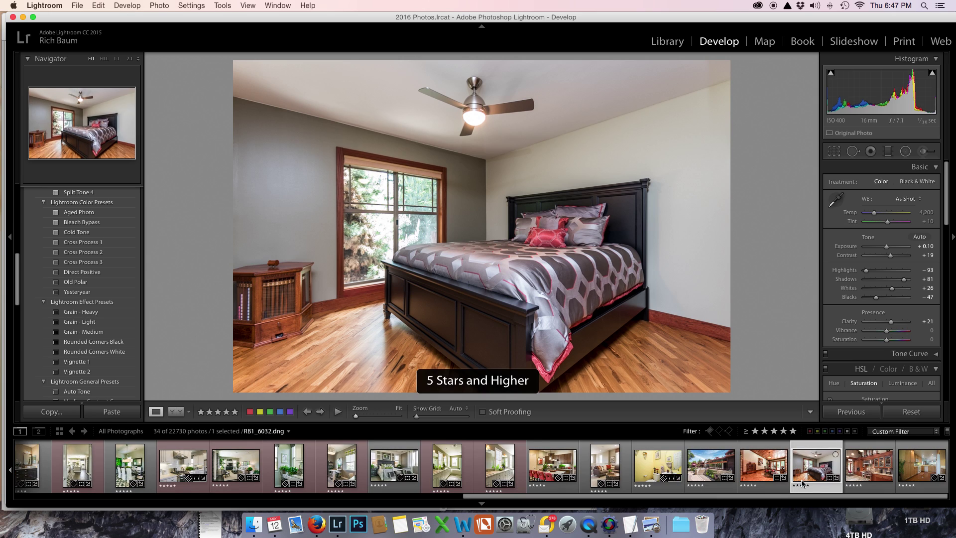
click(850, 482)
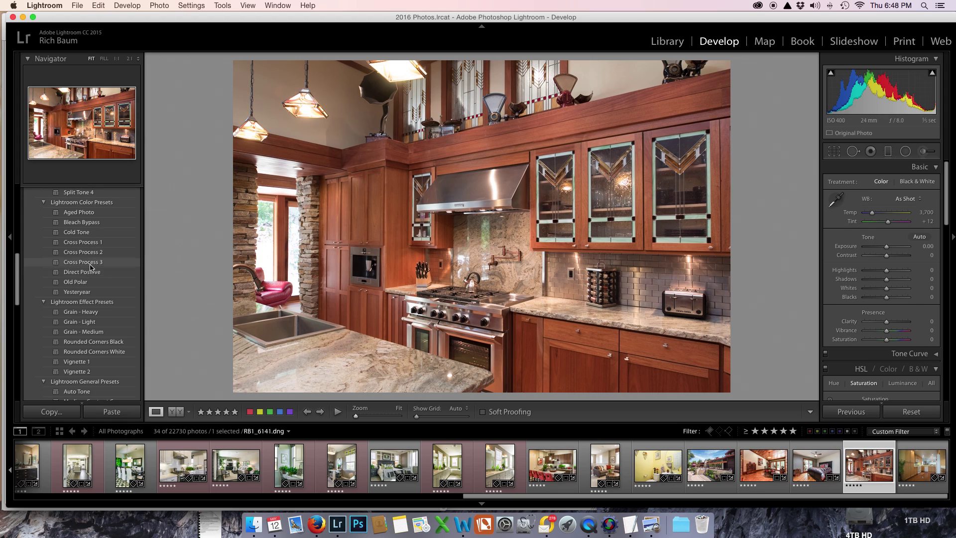
Apply the Real Estate Full Bump preset to the RB1_6141 kitchen photo and set Exposure to +0.30.
scroll(82, 234, down, 10)
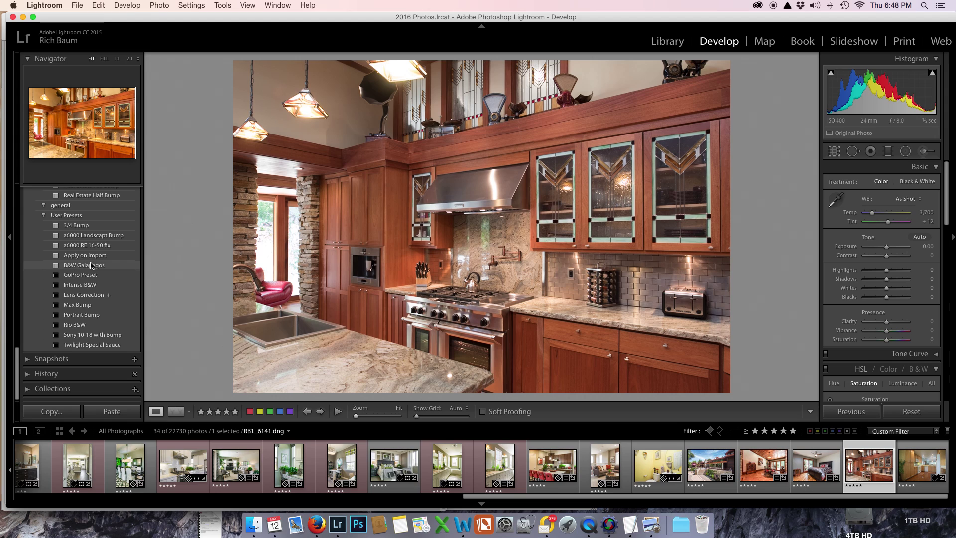
scroll(73, 200, up, 1)
click(78, 204)
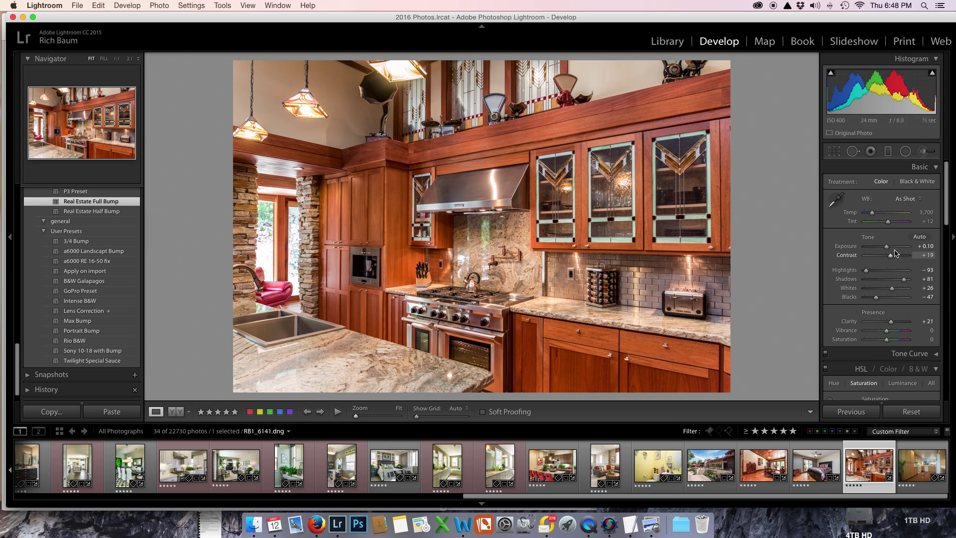
drag(889, 249, 889, 250)
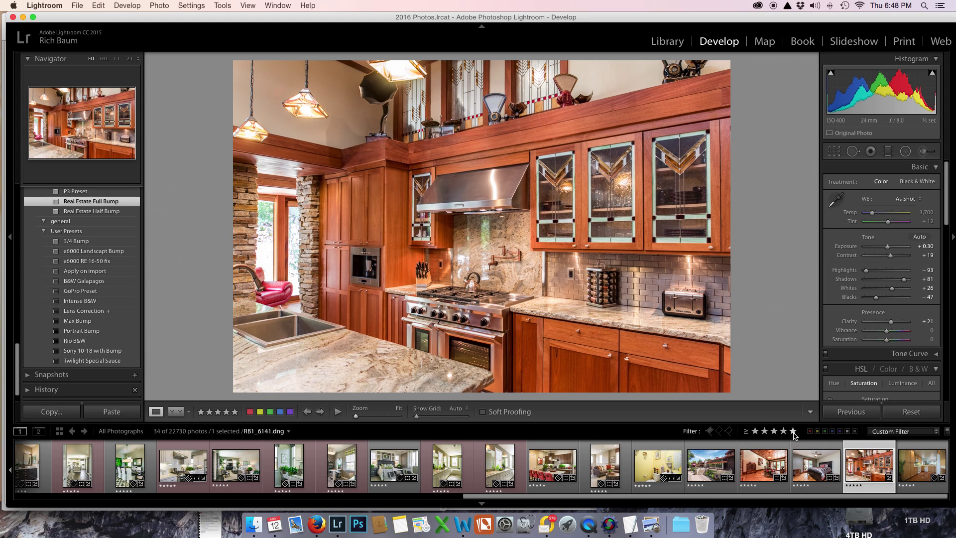
Filter to three stars and higher, and alternate between the five-star kitchen photo and its four-star RB1_6141-Edit.tif version to compare them.
click(774, 431)
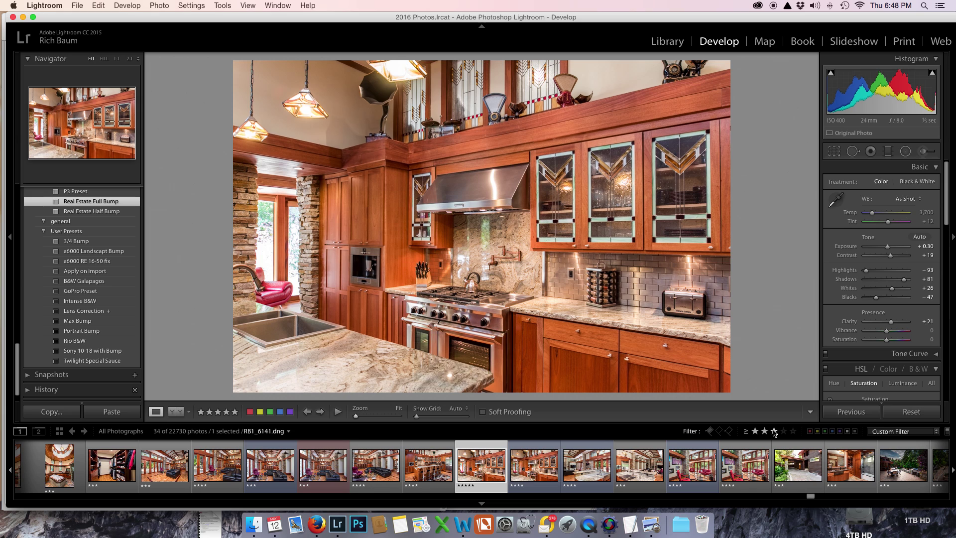
click(526, 473)
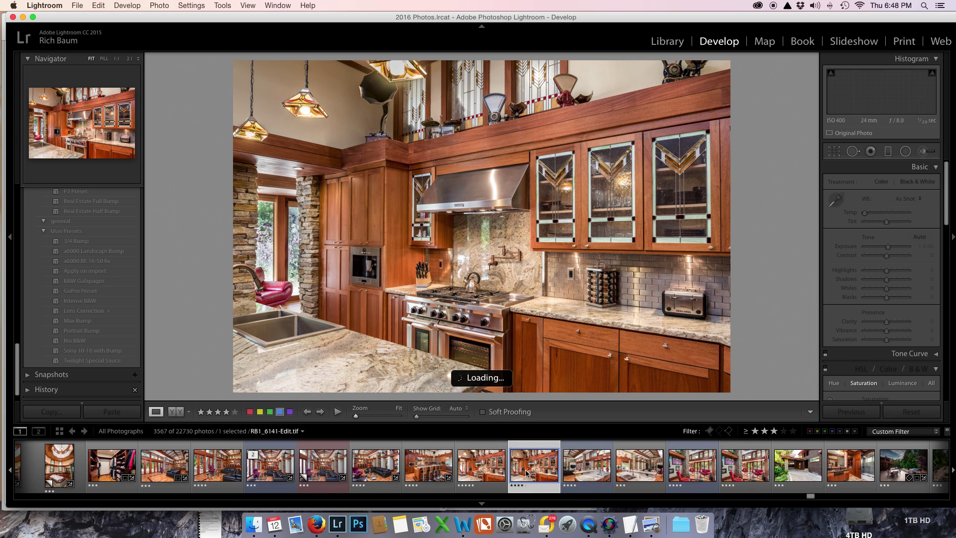
click(504, 474)
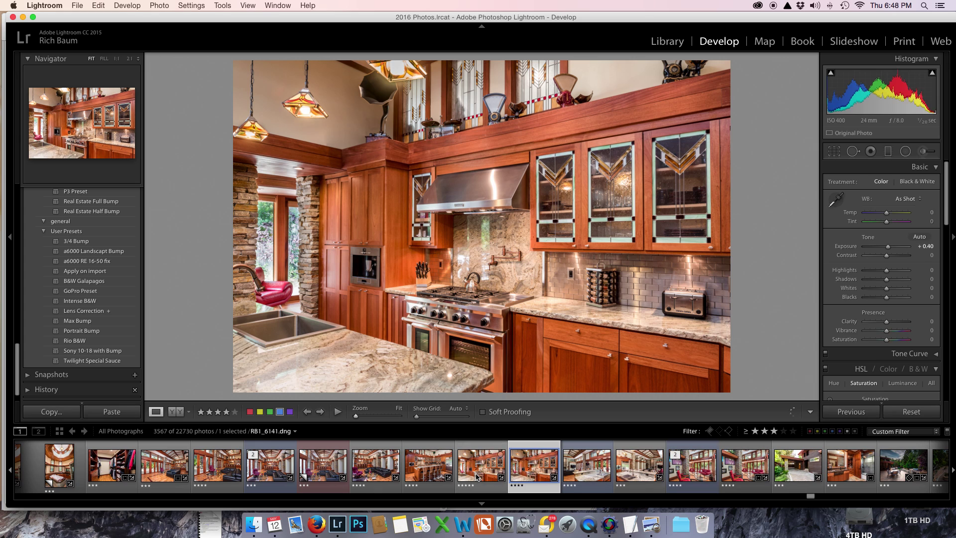
click(531, 475)
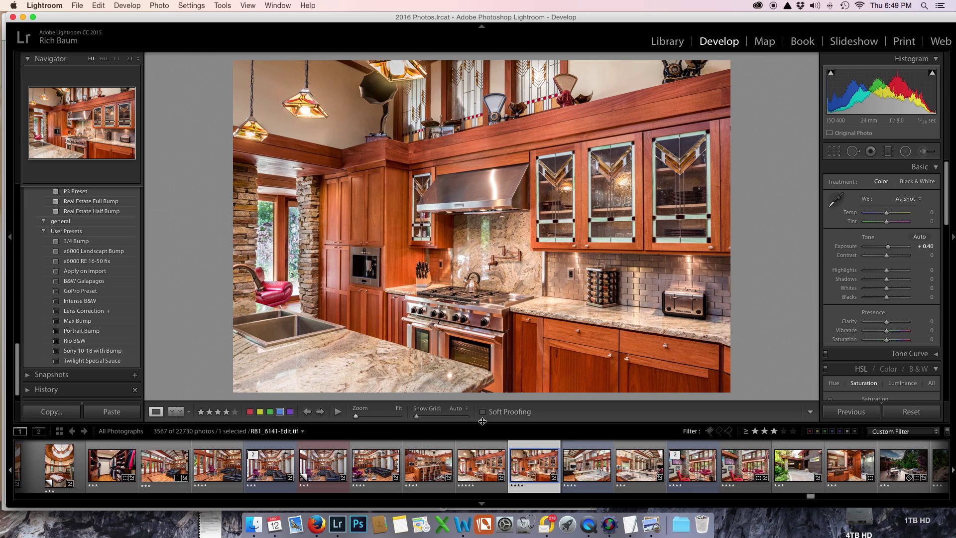
click(492, 462)
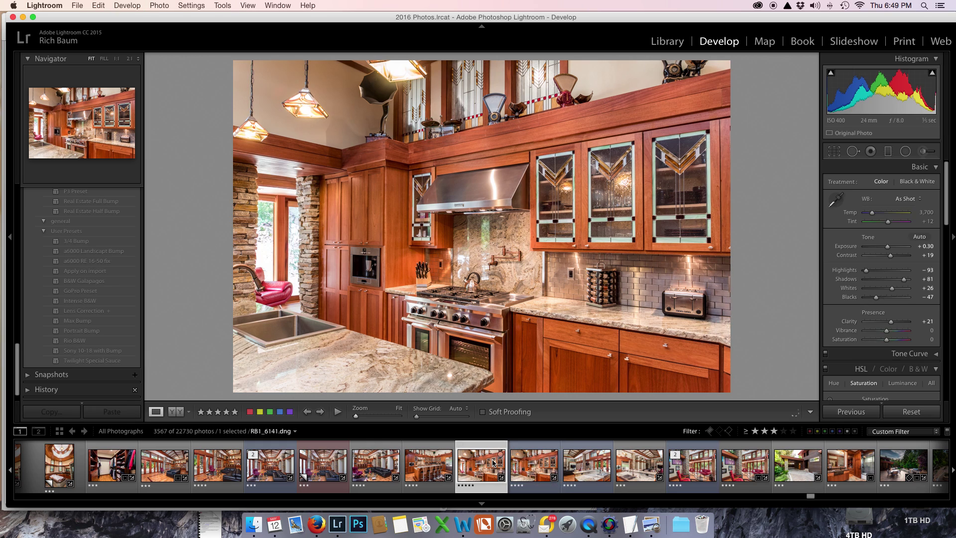
scroll(494, 462, down, 1)
click(497, 462)
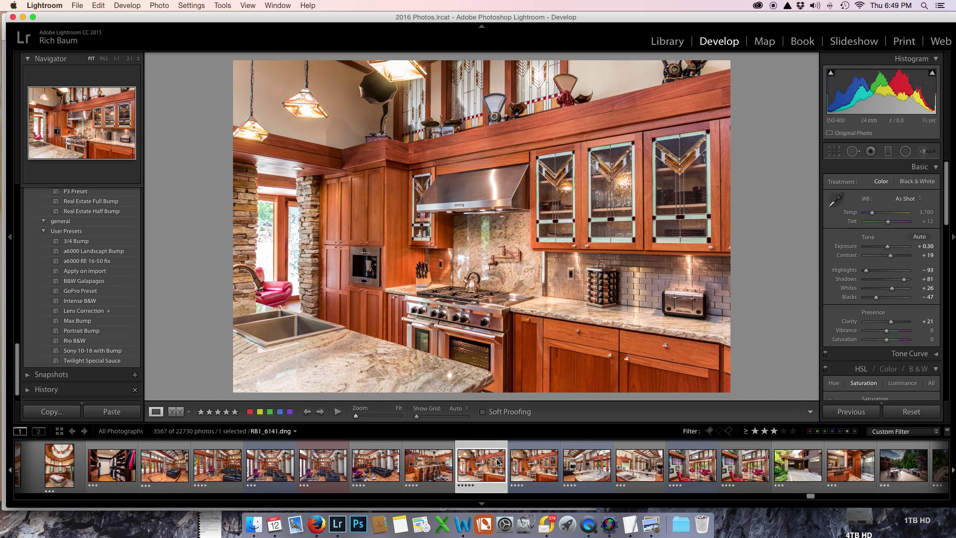
scroll(497, 462, up, 1)
click(497, 462)
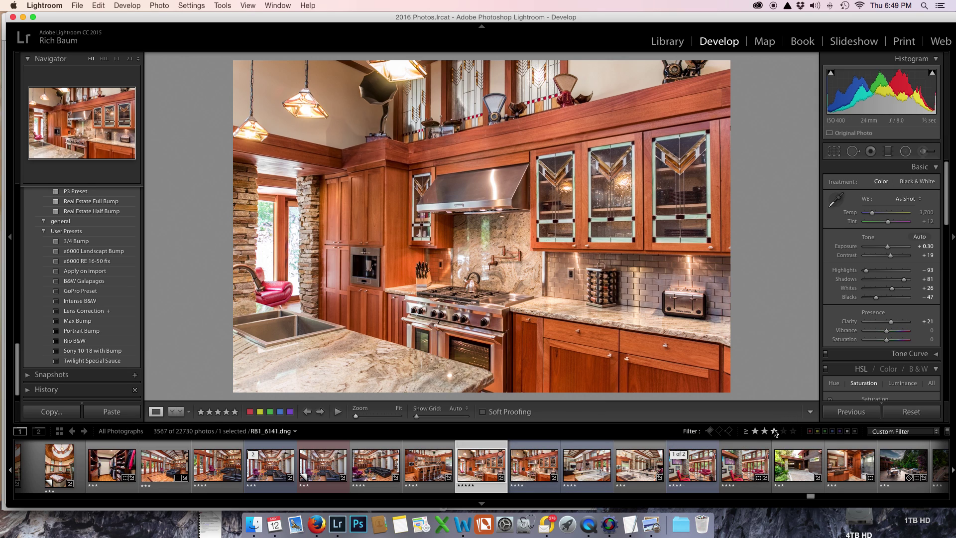
Filter the photos to five stars, and open the manual lens correction settings for the kitchen photo DSC07560.dng.
click(793, 431)
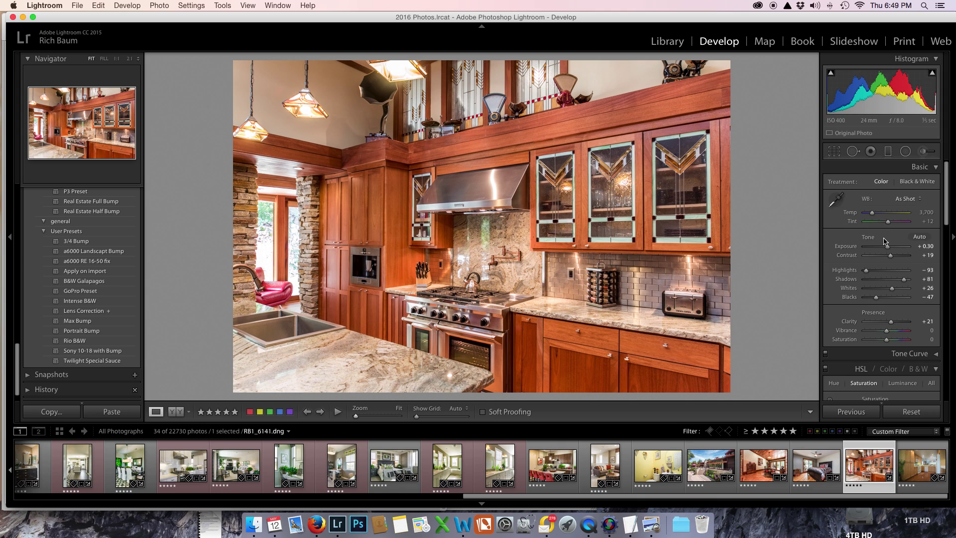
click(909, 469)
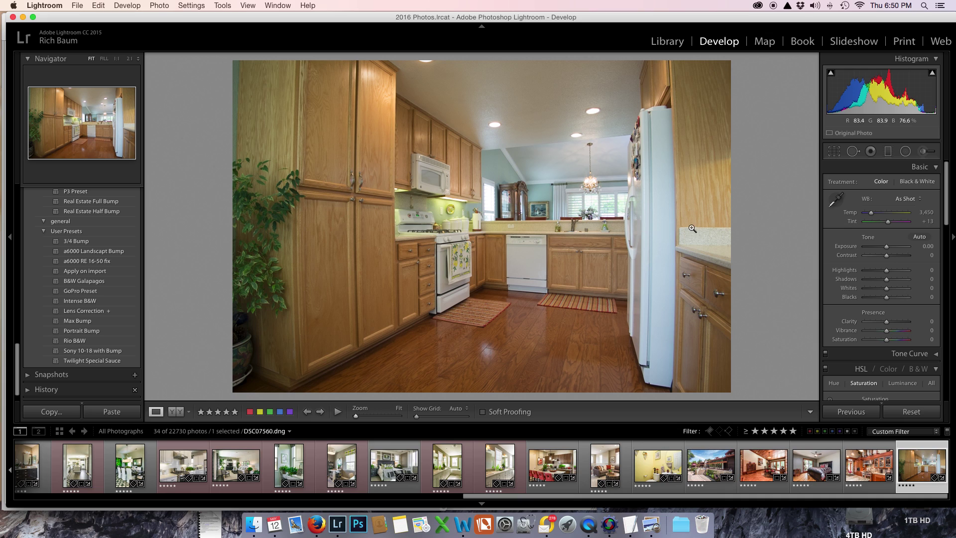
scroll(870, 245, down, 10)
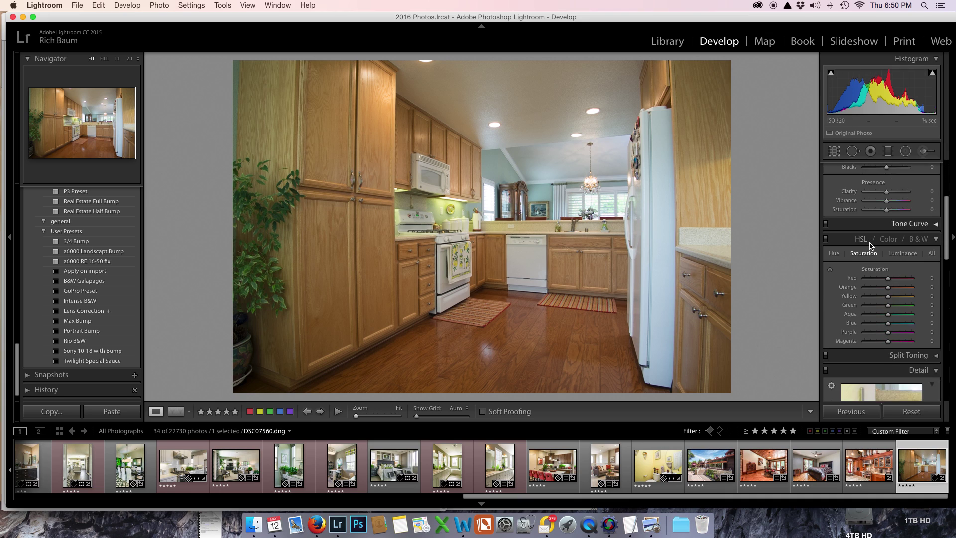
scroll(869, 243, down, 6)
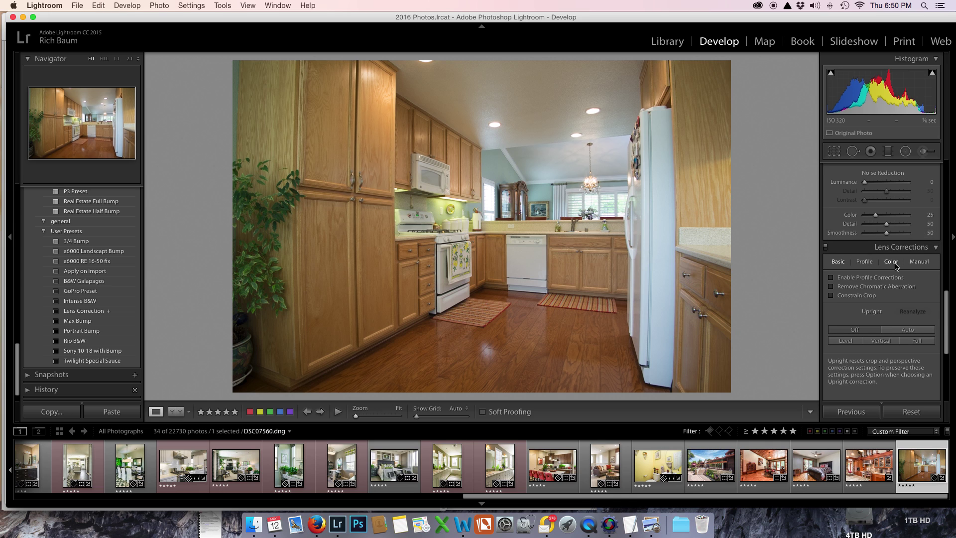
click(919, 263)
Correct the curved lines in the DSC07560 kitchen photo by setting the lens Distortion to +13.
drag(881, 287, 878, 291)
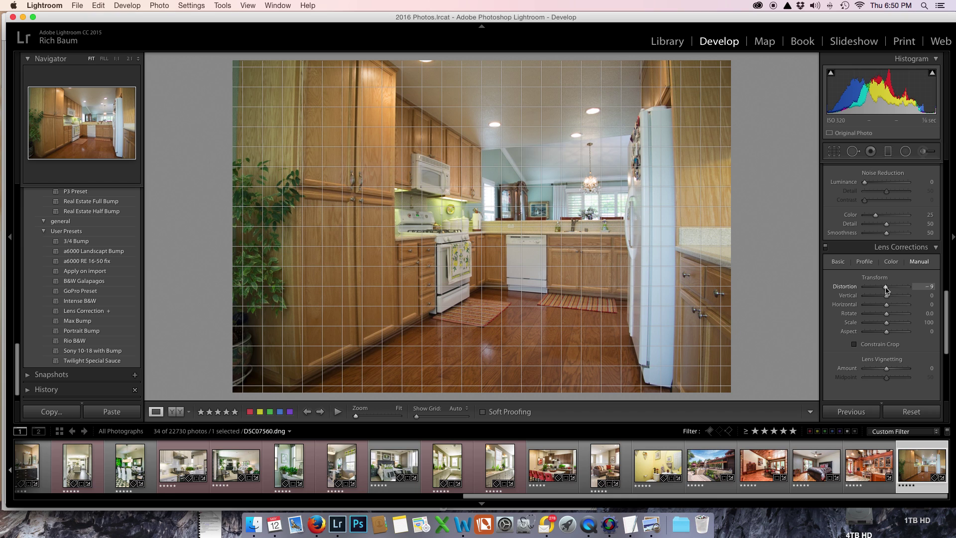
drag(885, 290, 891, 291)
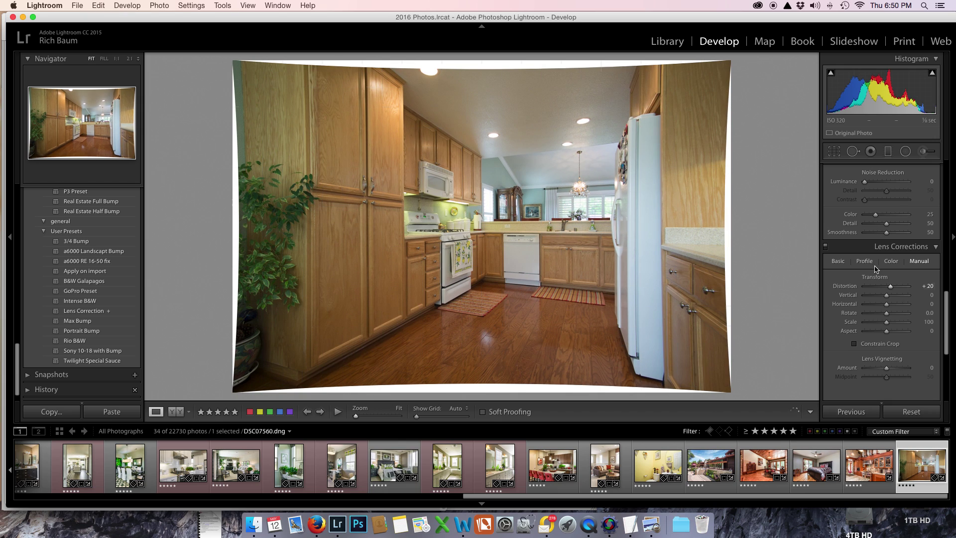
click(887, 312)
click(888, 308)
click(878, 296)
mouse_move(891, 288)
mouse_down()
mouse_move(878, 291)
mouse_move(891, 292)
mouse_up()
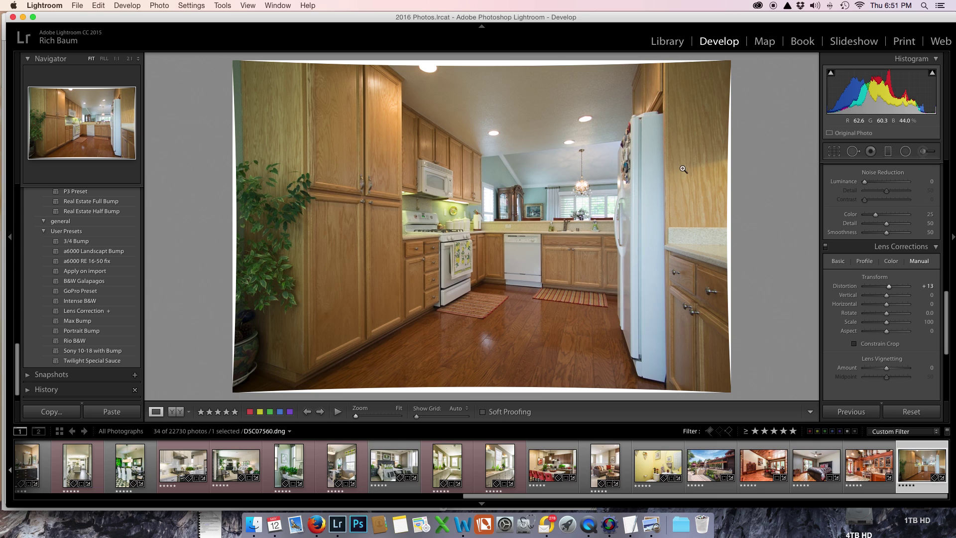
Overlay the grid to check the straight lines, and set Distortion to +14 with the Crop tool active.
key(alt)
key(super+alt+o)
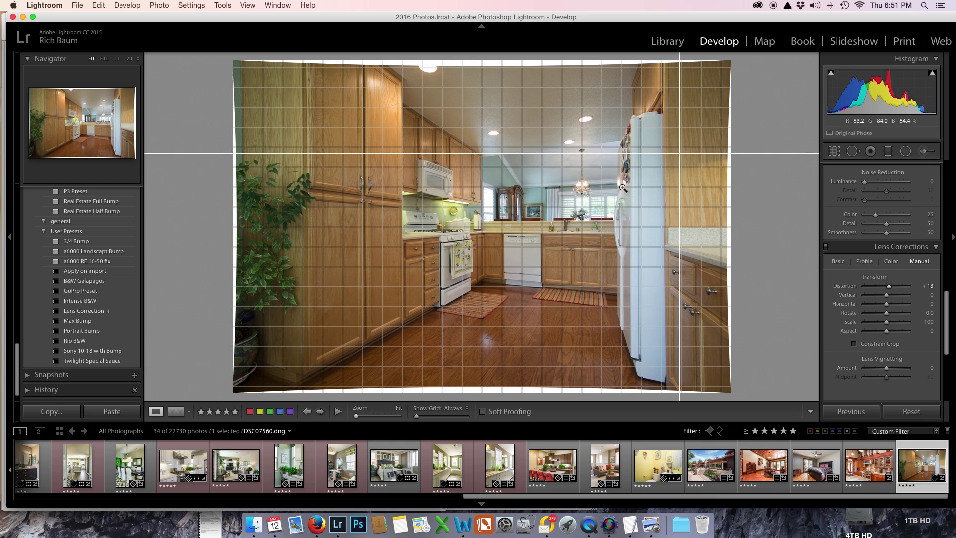
click(834, 152)
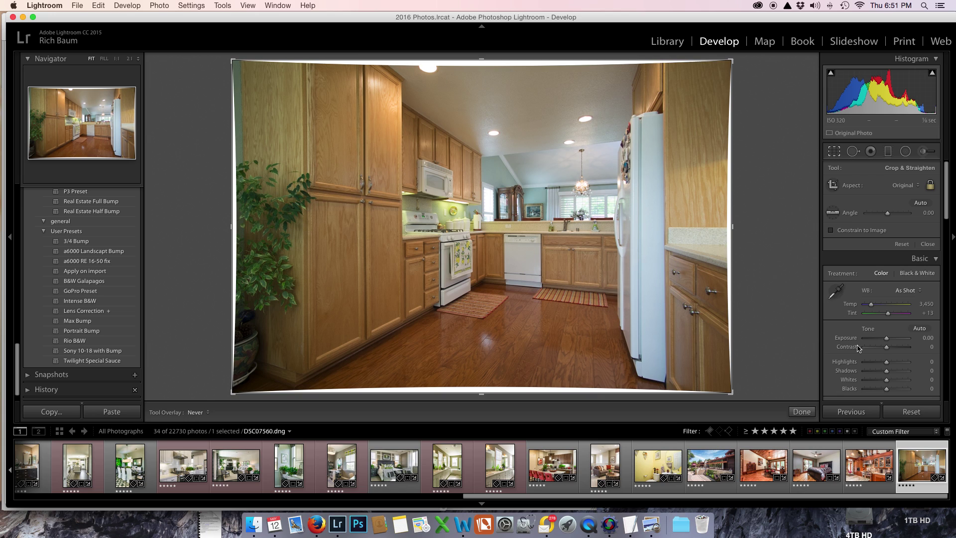
scroll(857, 348, down, 15)
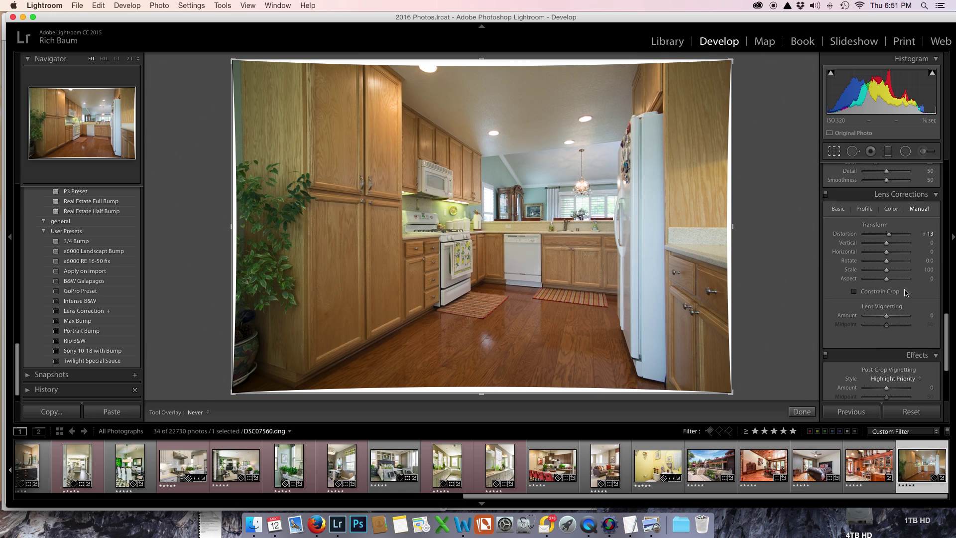
mouse_move(890, 236)
mouse_down()
mouse_move(899, 239)
mouse_move(891, 238)
mouse_up()
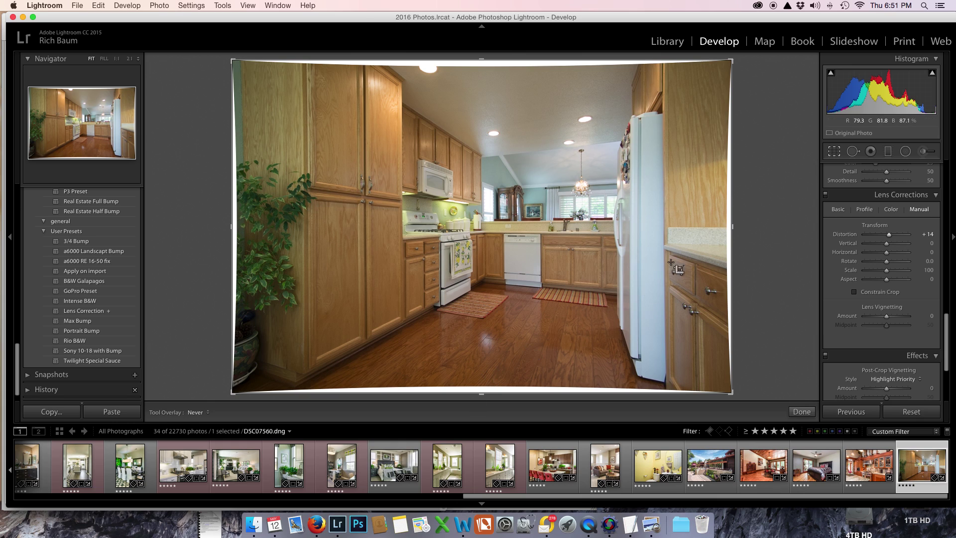
Try to crop off the curved white borders by hand and reposition the photo, and undo both crop changes.
drag(731, 228, 725, 228)
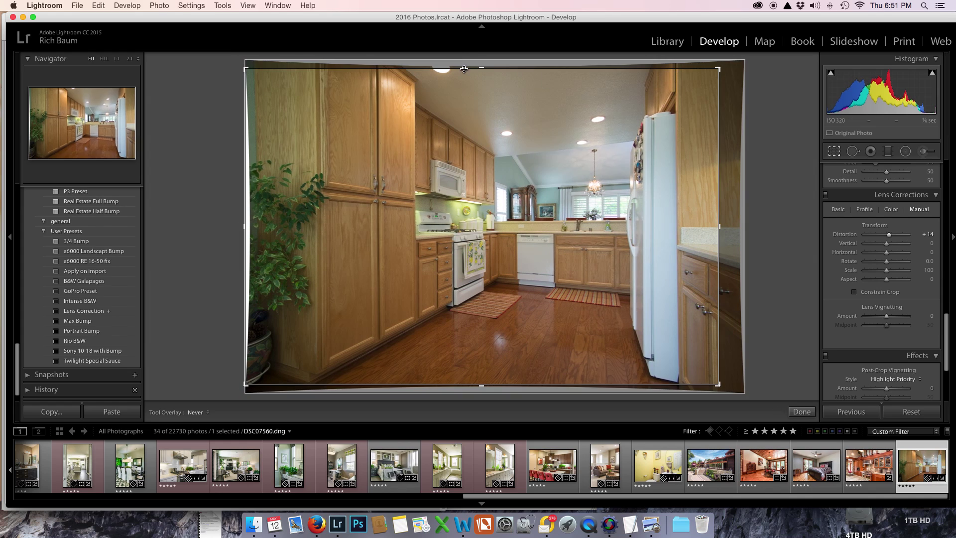
drag(470, 266, 452, 266)
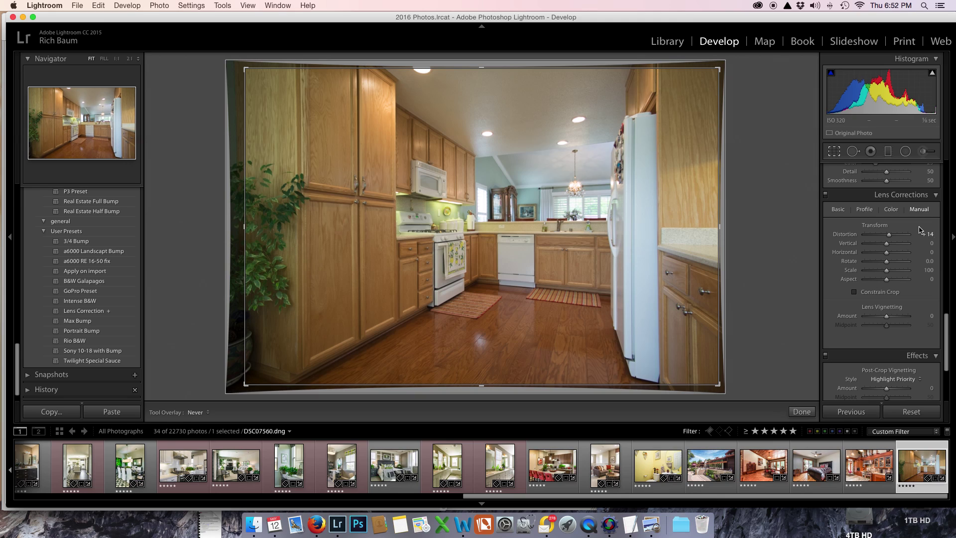
key(super+z)
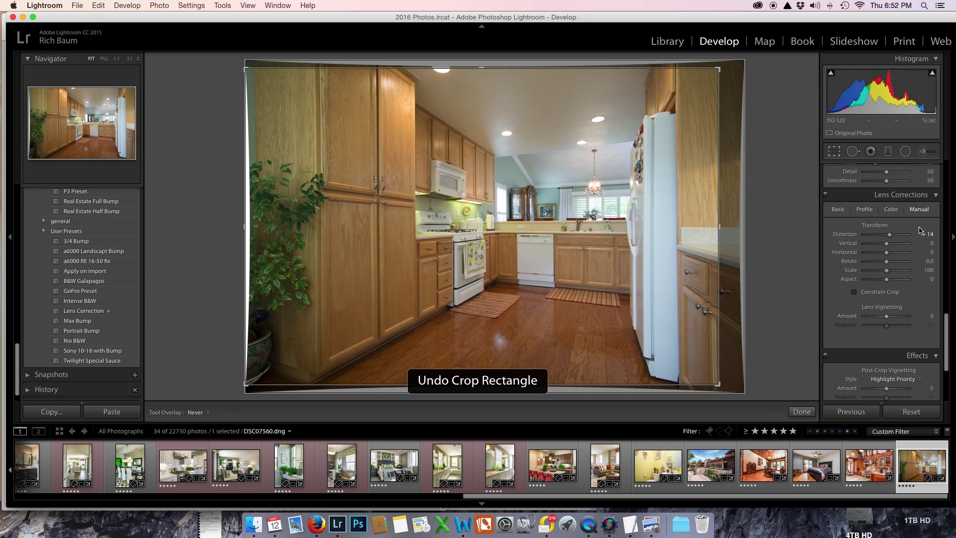
key(super+z)
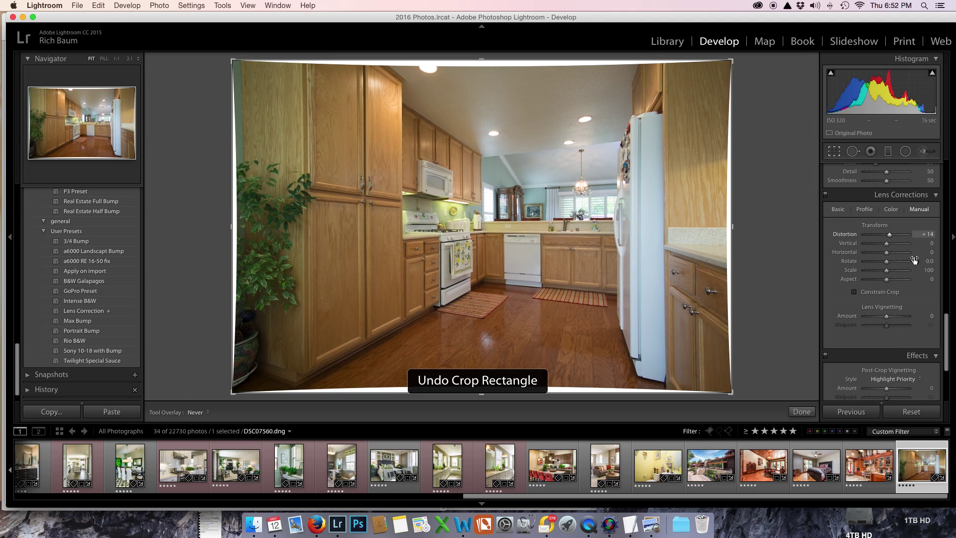
Try Constrain Crop with Distortion at +23, turn it off with Distortion at −17, and reset the crop.
click(854, 293)
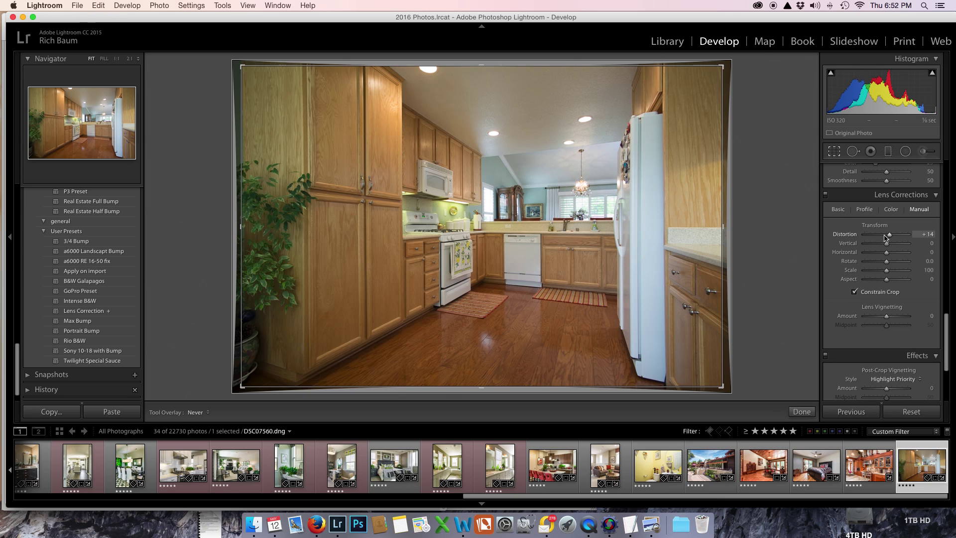
mouse_move(890, 236)
mouse_down()
mouse_move(871, 238)
mouse_move(894, 241)
mouse_up()
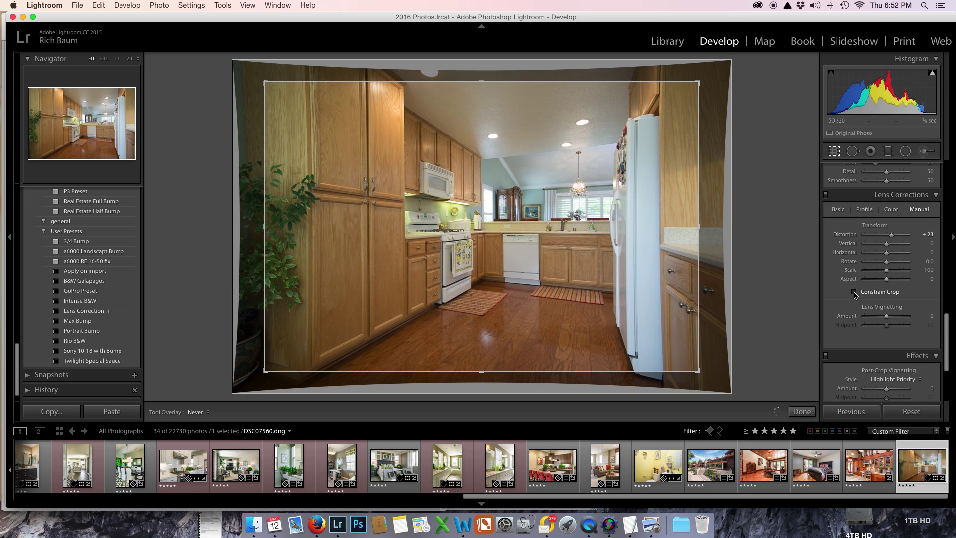
mouse_move(891, 234)
mouse_down()
mouse_move(881, 238)
mouse_move(883, 227)
mouse_up()
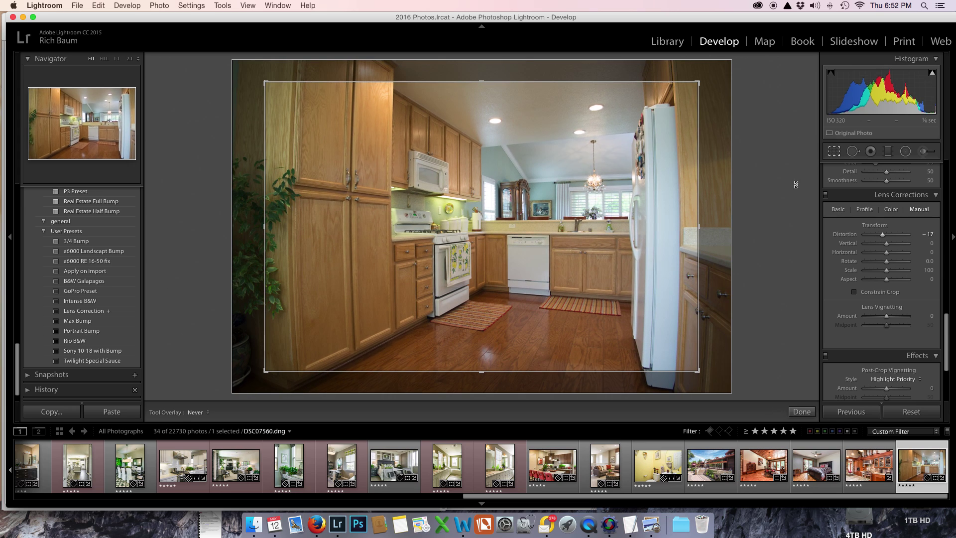
scroll(850, 169, up, 15)
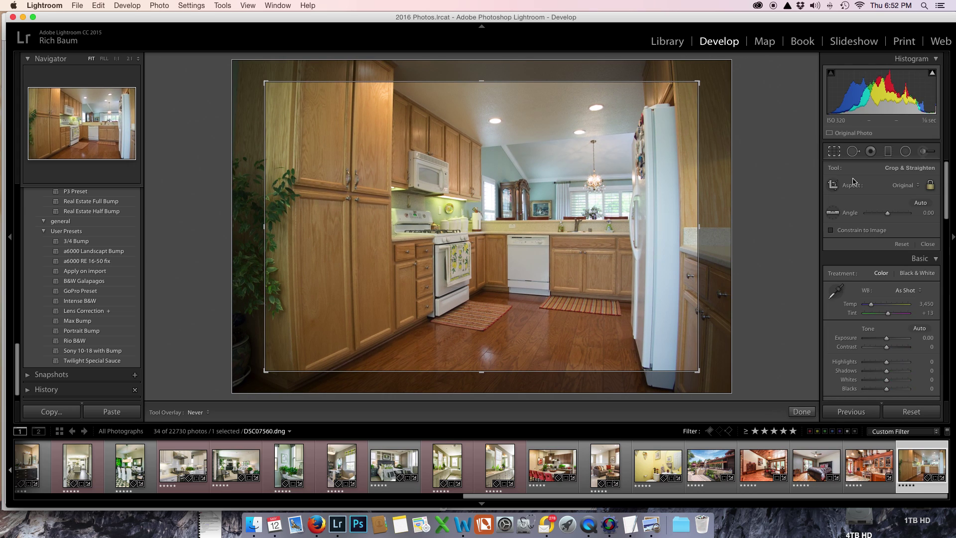
click(907, 245)
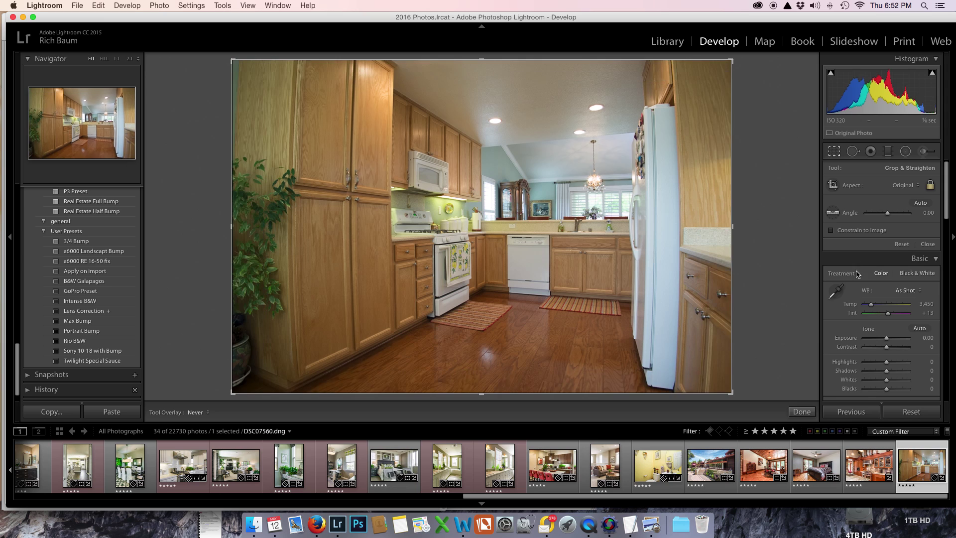
Set Distortion to +17 with Constrain Crop enabled, and set the Lens Vignetting Amount to −3.
scroll(885, 322, down, 10)
scroll(884, 321, down, 8)
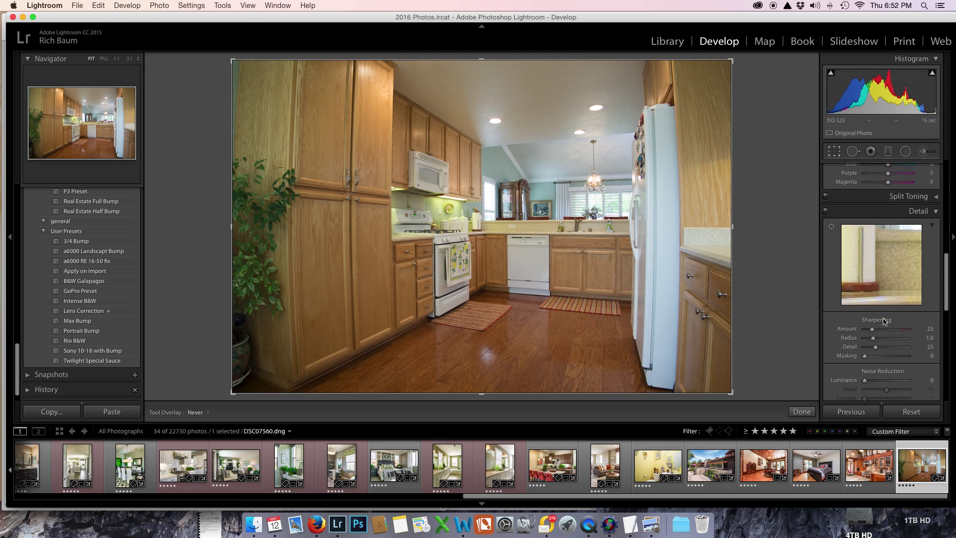
scroll(884, 321, down, 5)
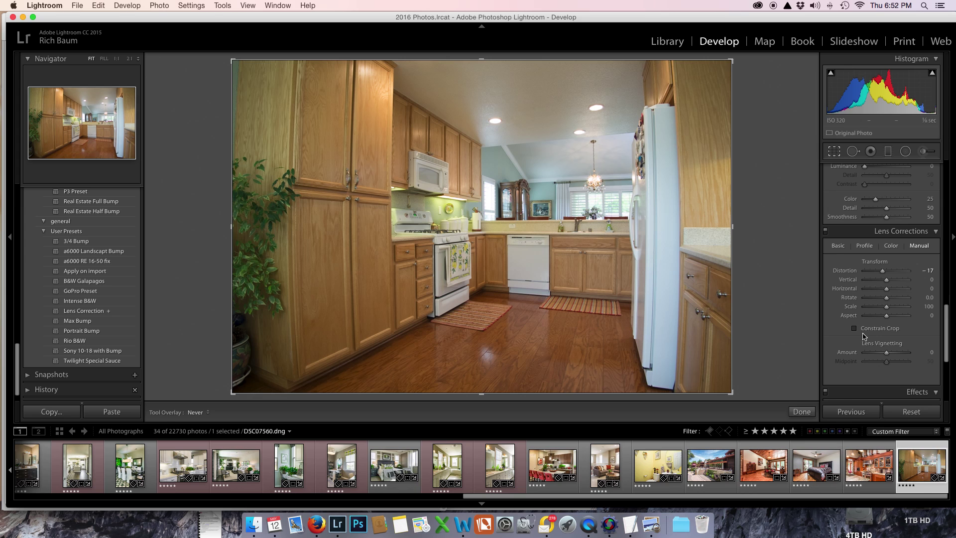
drag(882, 271, 890, 272)
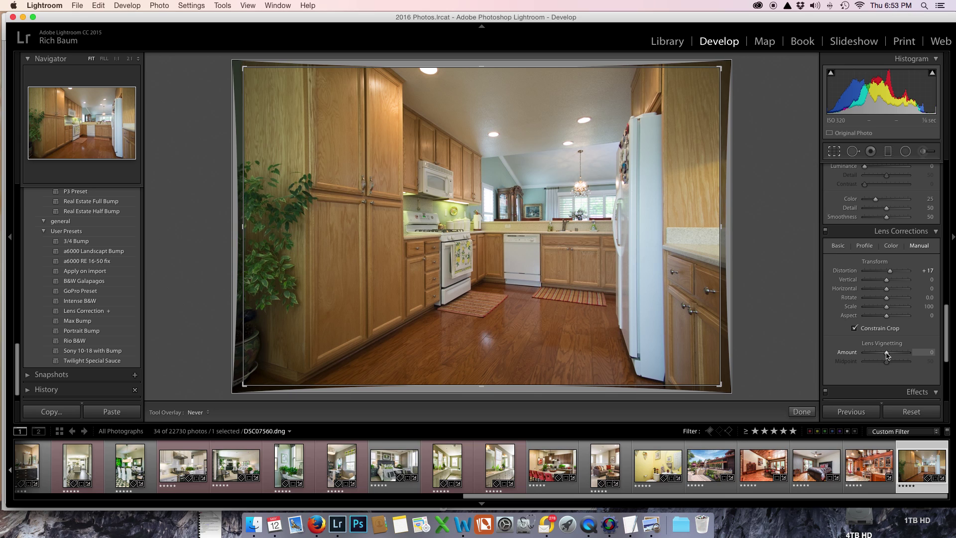
mouse_move(887, 354)
mouse_down()
mouse_move(875, 356)
mouse_move(895, 356)
mouse_move(885, 359)
mouse_up()
Apply the Vignette 1 preset, close the crop and hide the grid, comparing the photo with and without the preset.
scroll(77, 304, up, 10)
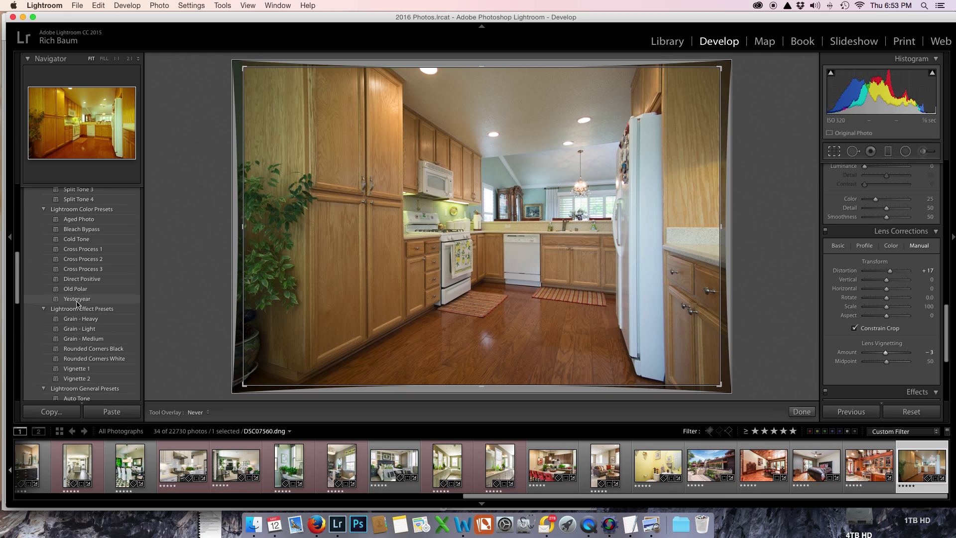
scroll(77, 302, down, 5)
click(78, 284)
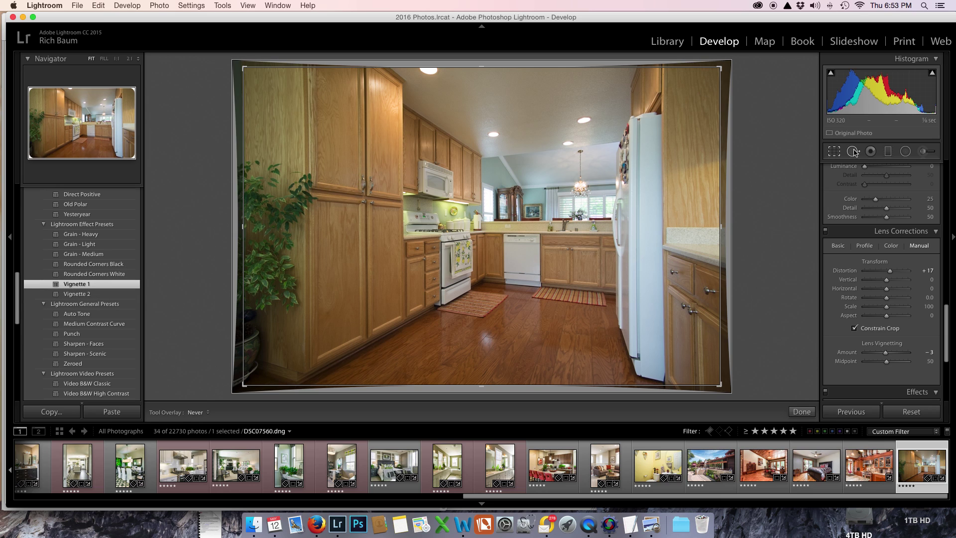
click(835, 151)
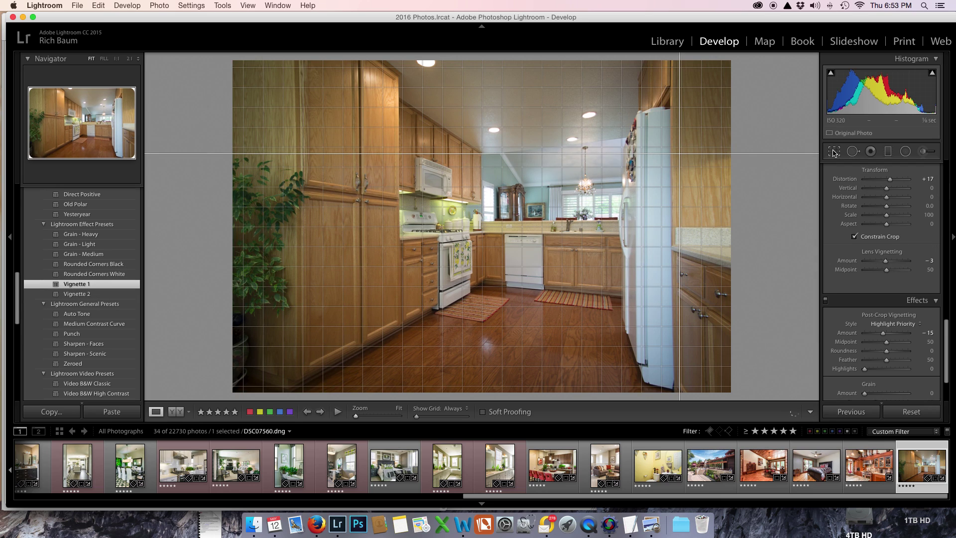
key(super+alt+o)
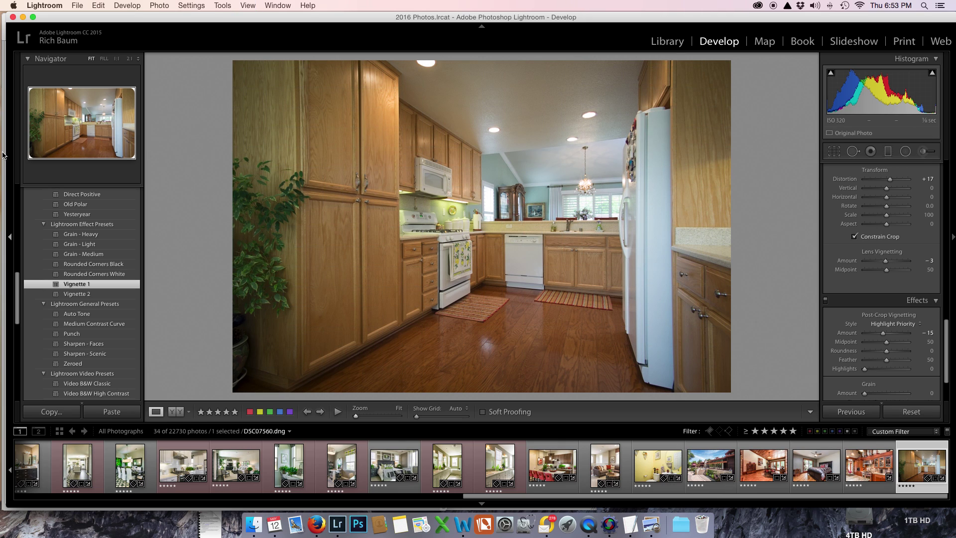
key(super+z)
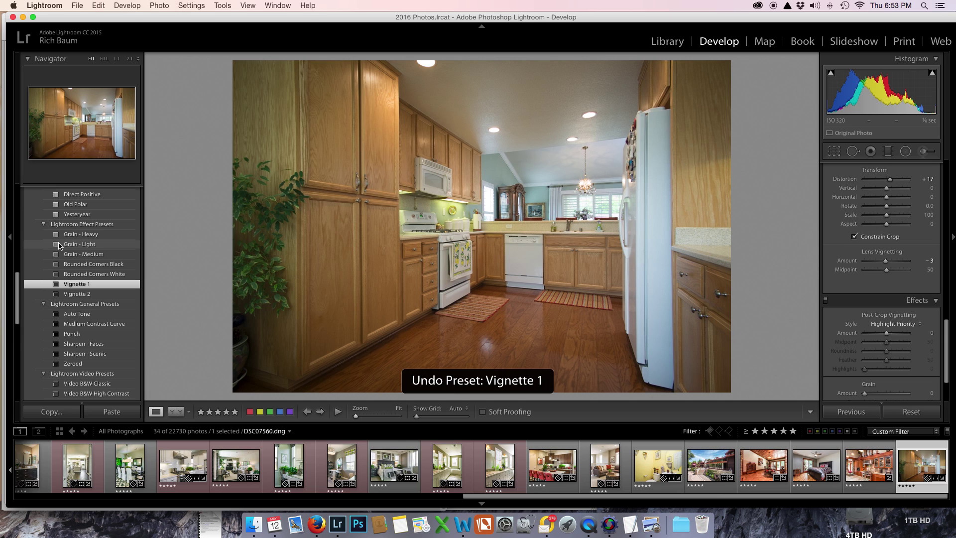
click(75, 284)
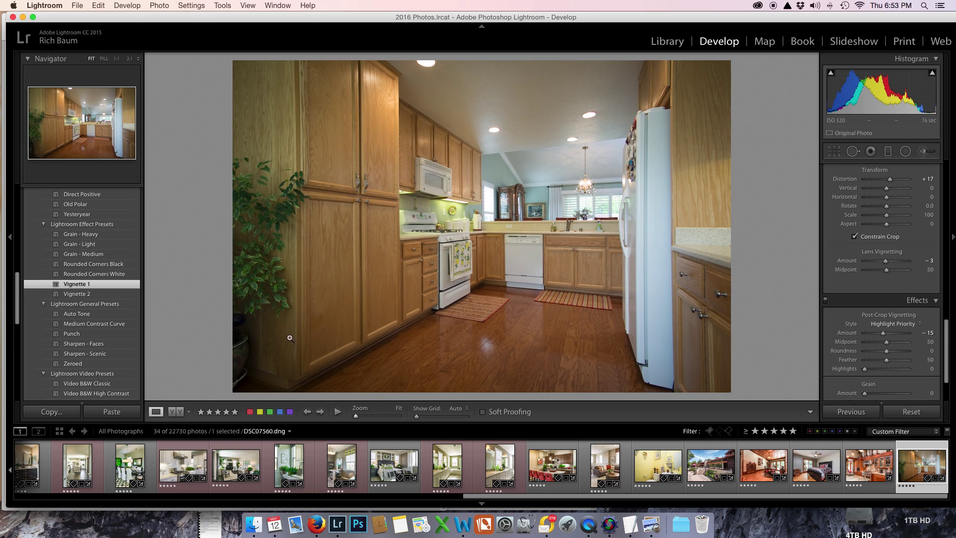
Brighten the photo's corners by setting the Lens Vignetting Amount to +44.
scroll(881, 397, down, 2)
click(886, 233)
drag(886, 233, 895, 234)
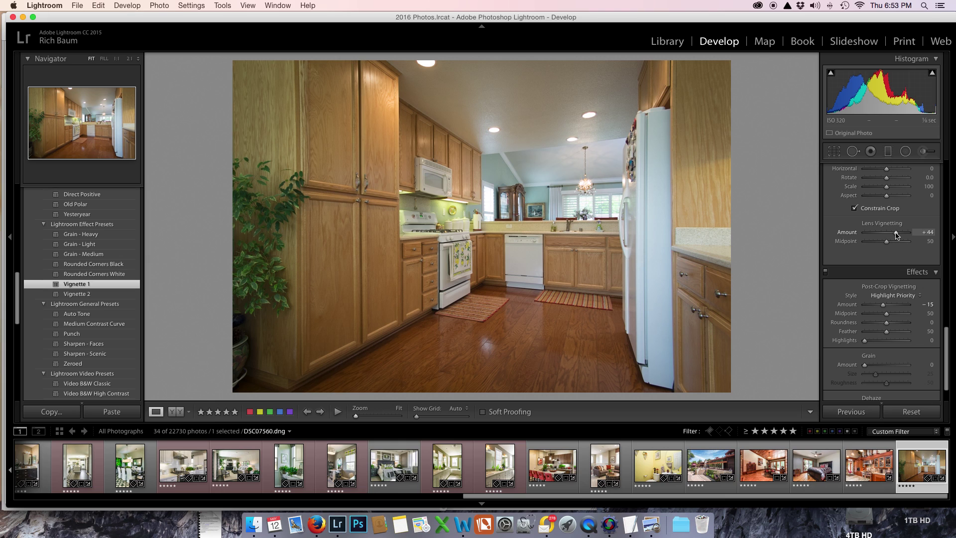
Apply the Real Estate Full Bump preset to the DSC07560 kitchen photo.
scroll(878, 266, up, 10)
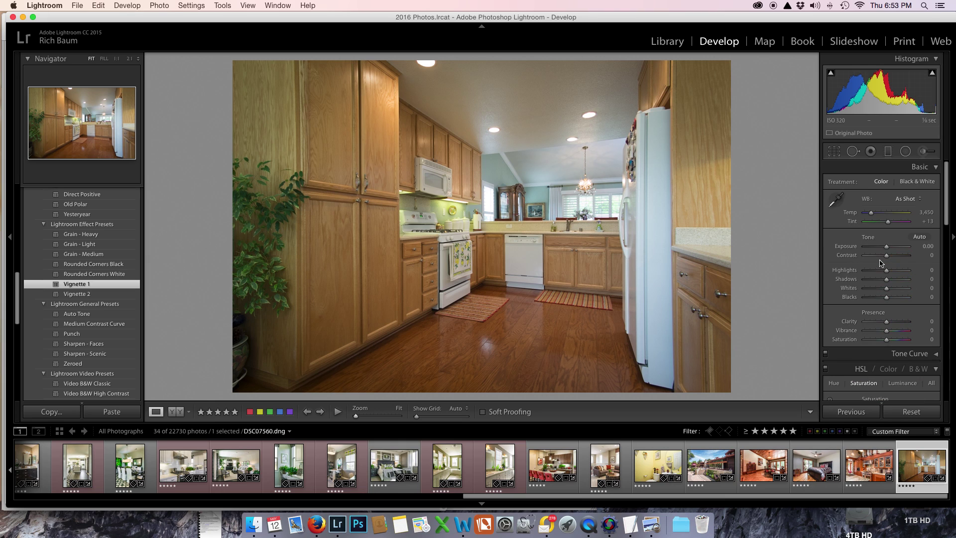
scroll(90, 319, down, 5)
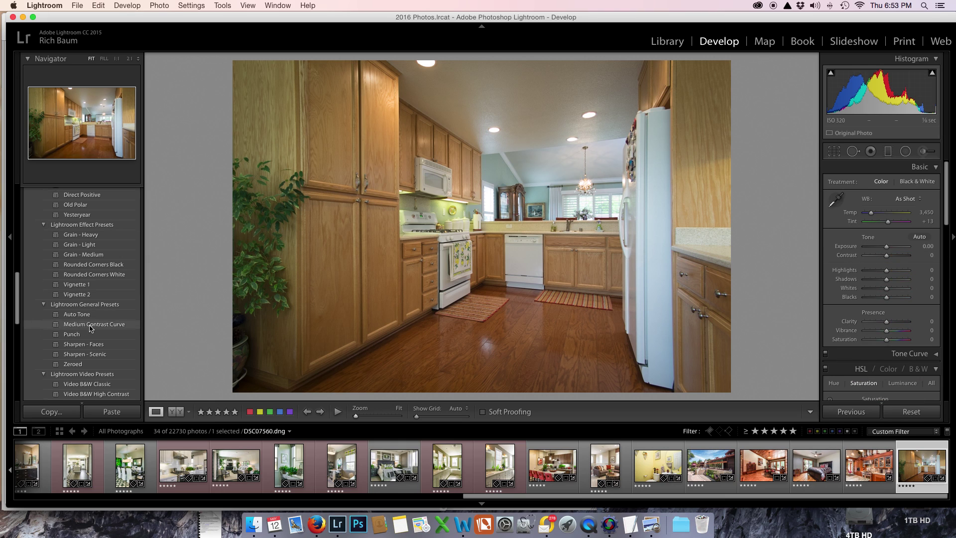
scroll(90, 327, down, 6)
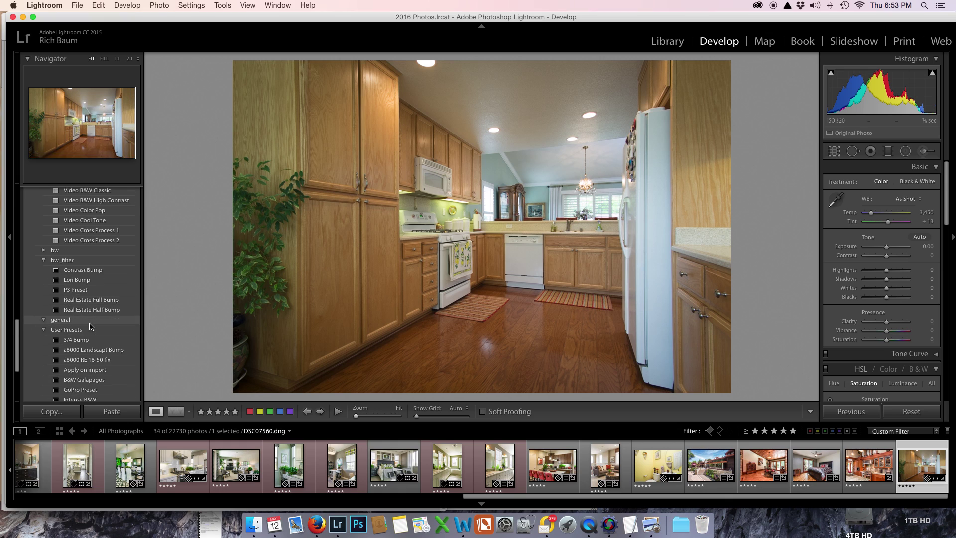
scroll(90, 327, up, 2)
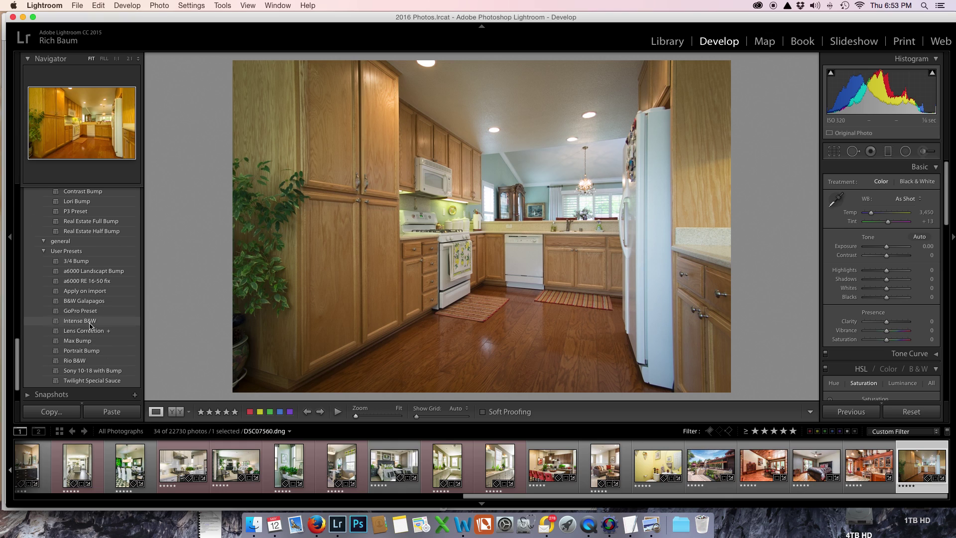
click(83, 226)
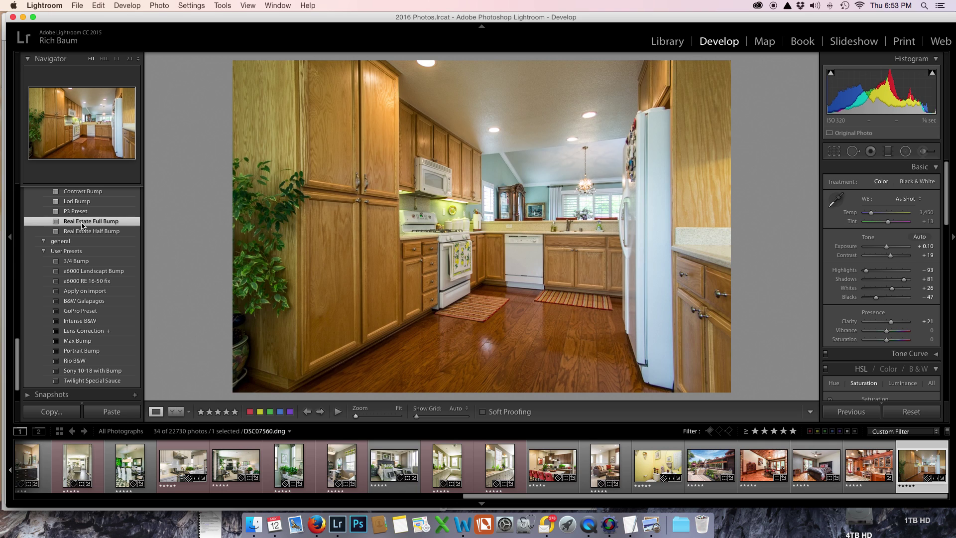
Try lowering the Blue saturation to about −66 on the kitchen photo, and reset all of its develop settings.
scroll(891, 279, down, 5)
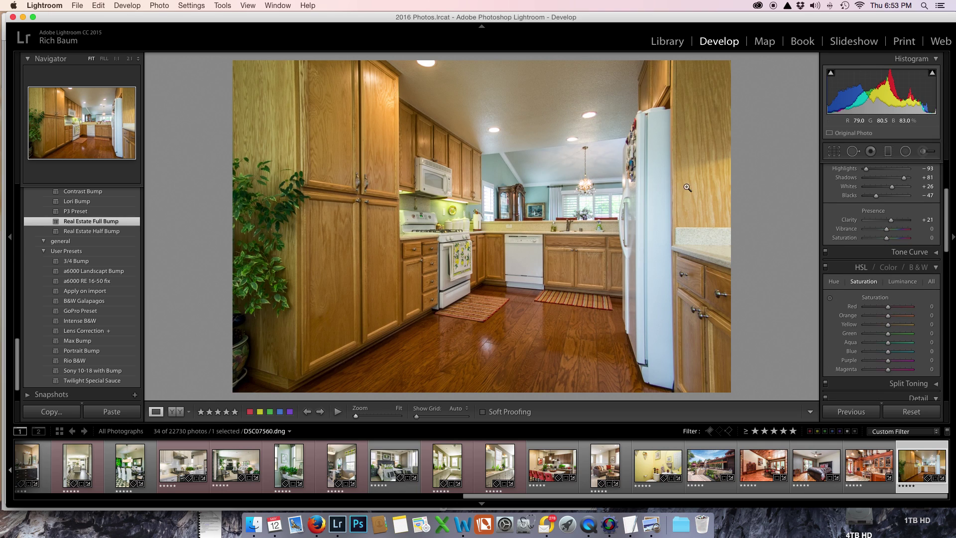
click(872, 352)
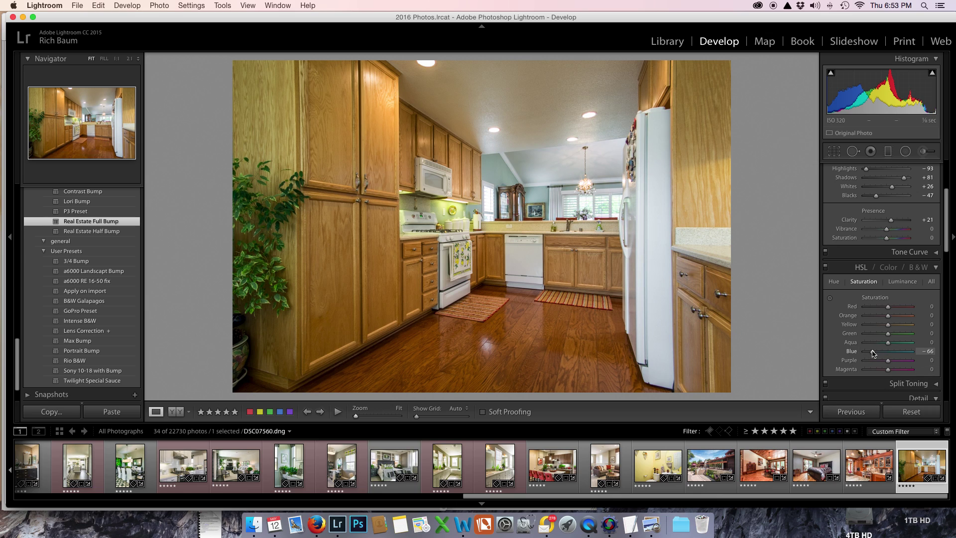
mouse_move(875, 352)
mouse_down()
mouse_move(886, 354)
mouse_move(874, 356)
mouse_up()
click(909, 412)
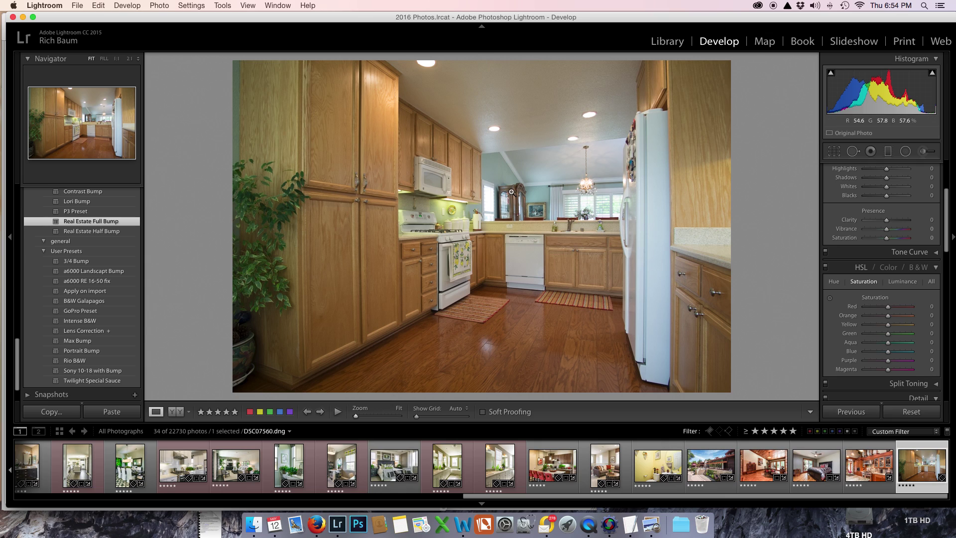
Remove the star-rating filter from the filmstrip and compare the DSC07559 kitchen exposure with DSC07560.
click(794, 433)
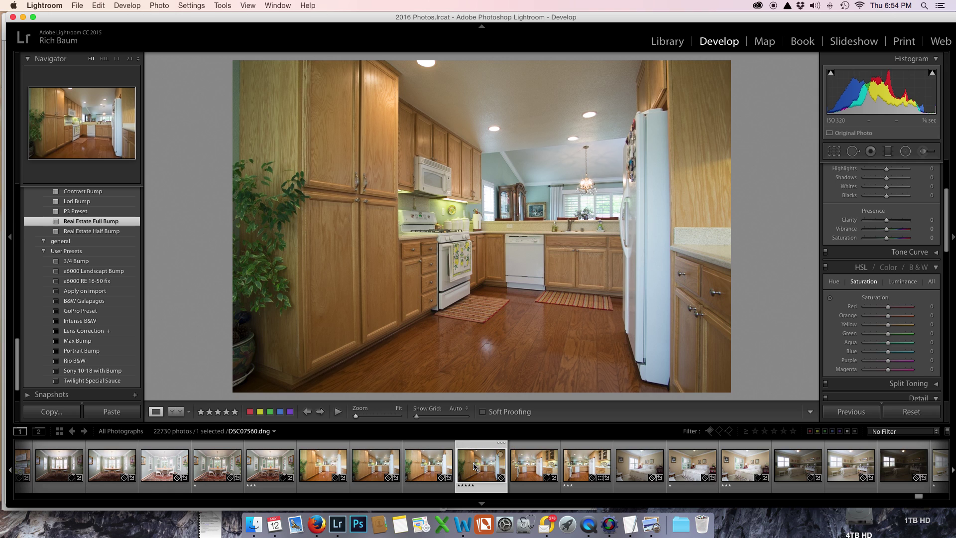
click(434, 466)
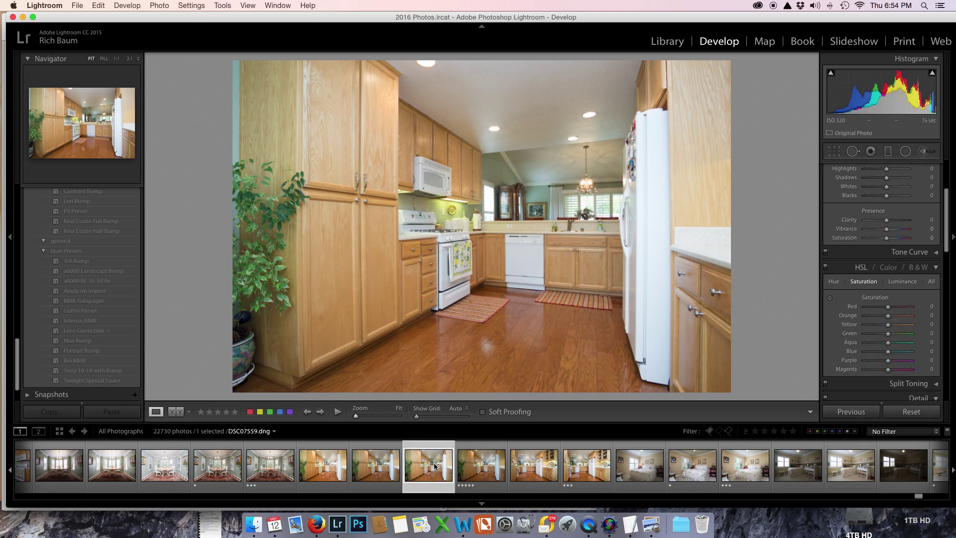
click(487, 462)
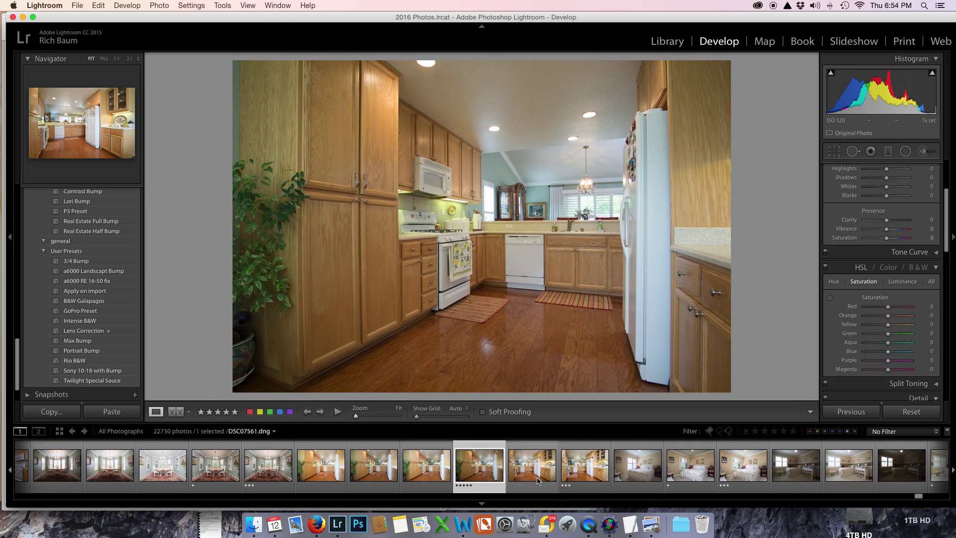
Reset the bedroom photo DSC07566-Edit.tif and apply the Real Estate Full Bump preset to it.
scroll(498, 468, down, 5)
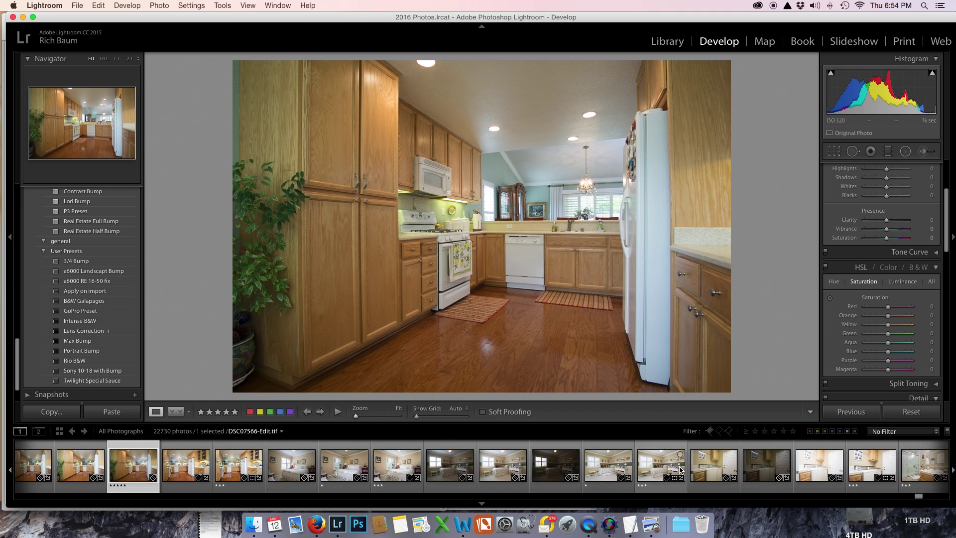
click(667, 465)
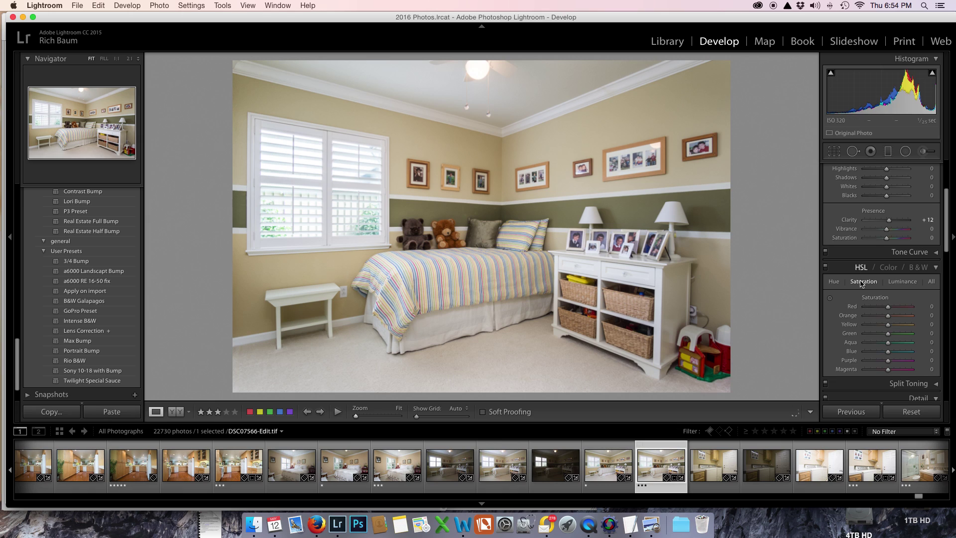
scroll(891, 346, up, 4)
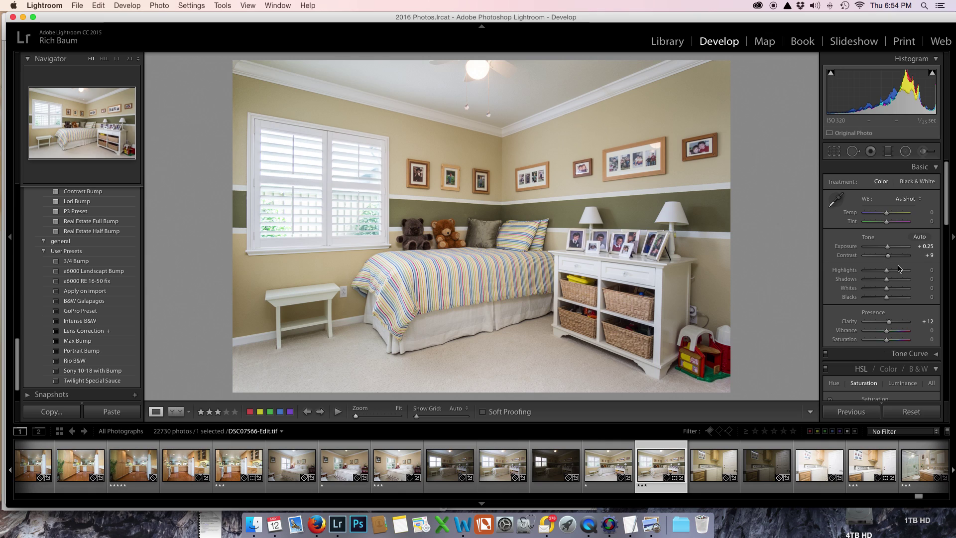
click(913, 413)
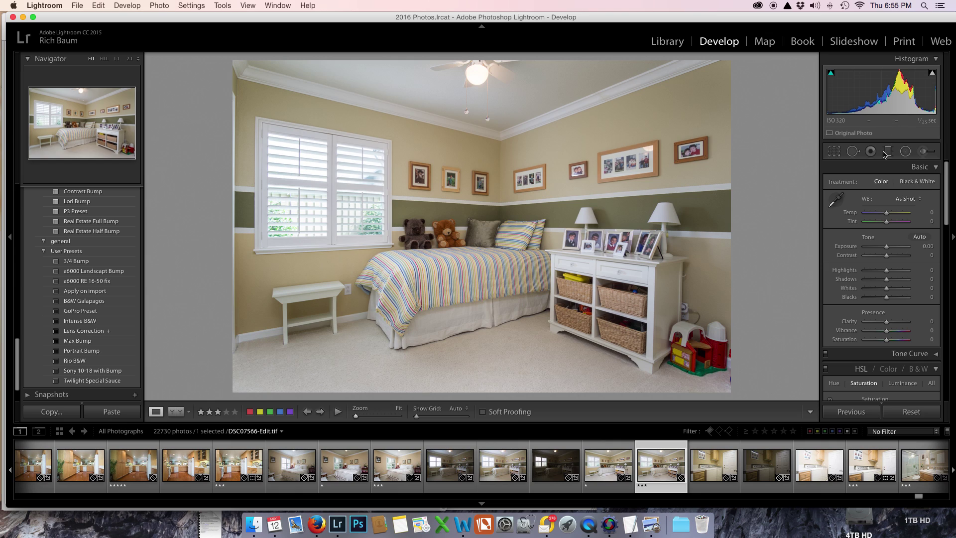
click(76, 222)
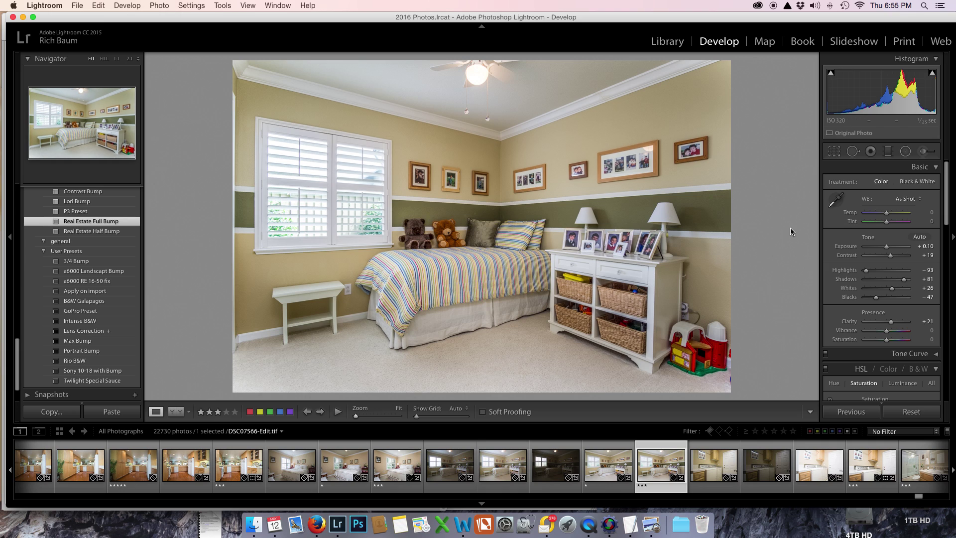
Crop the bedroom photo slightly inward at its right edge, keeping the original aspect ratio.
click(832, 152)
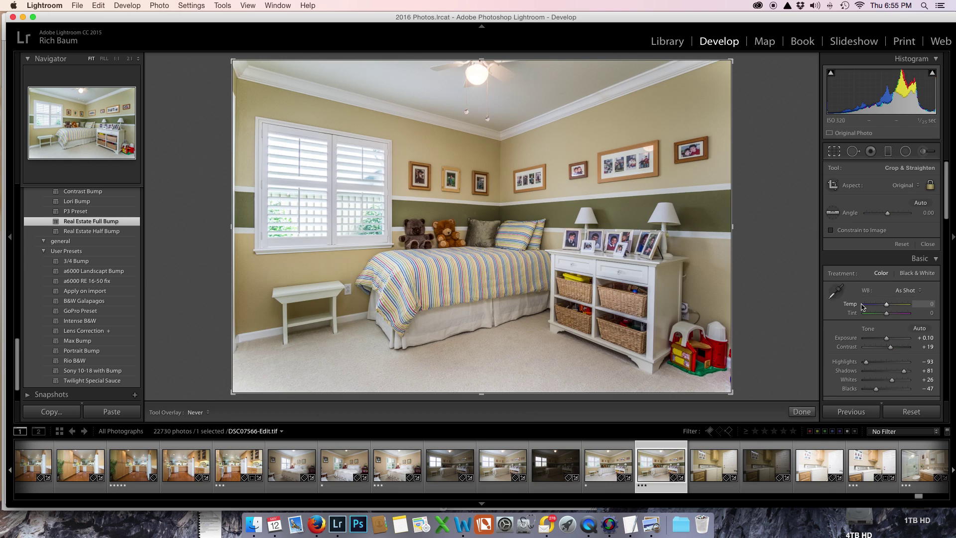
scroll(863, 306, down, 10)
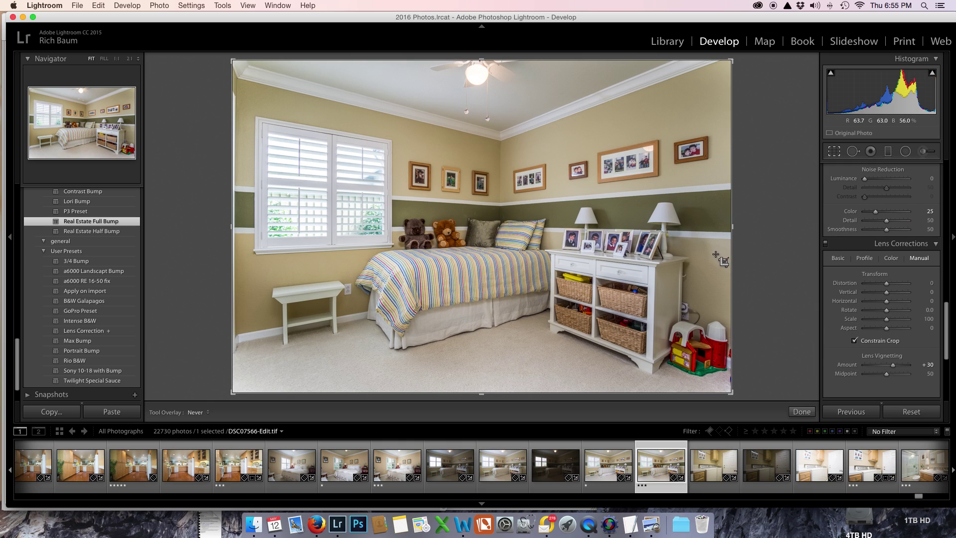
drag(733, 229, 726, 229)
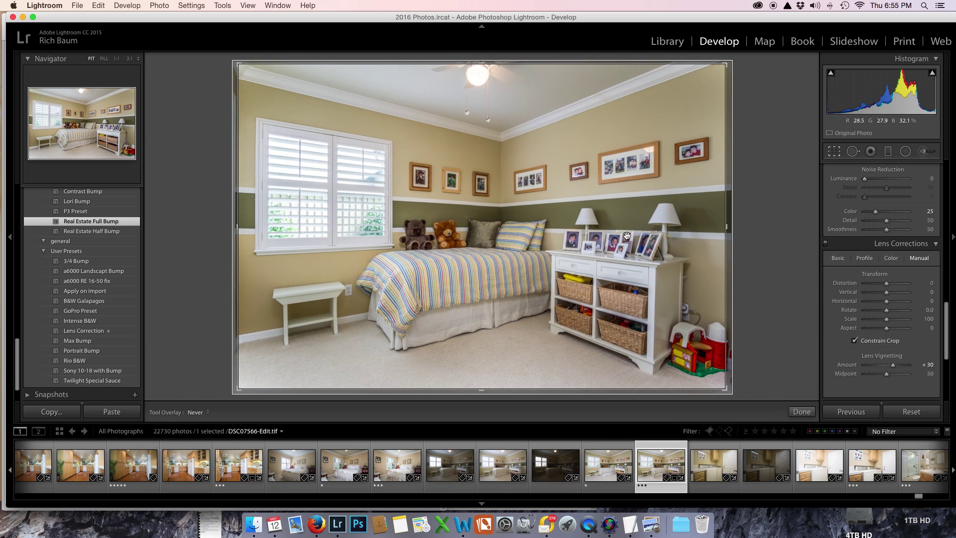
key(Return)
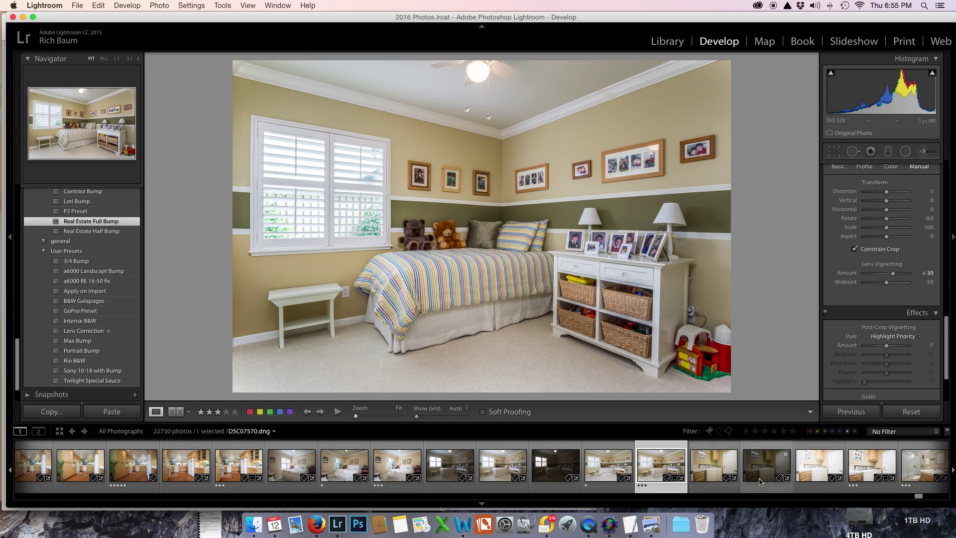
Open the laundry room photo DSC07572.dng and reset all of its develop settings.
scroll(755, 476, down, 4)
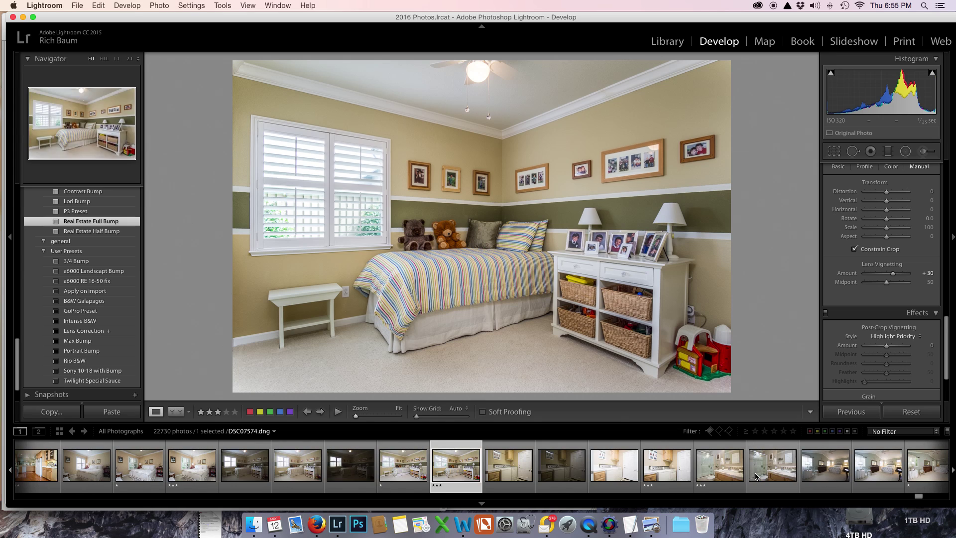
click(667, 464)
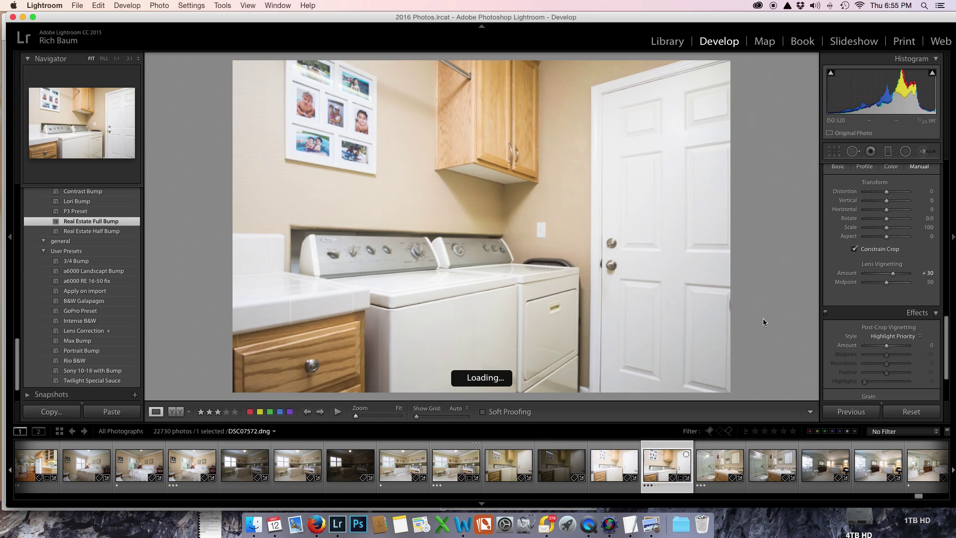
click(907, 412)
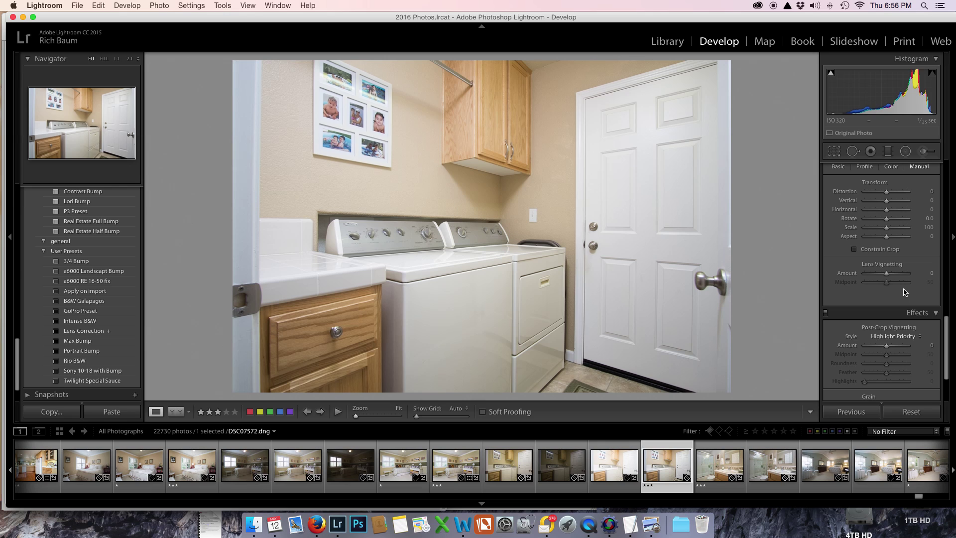
Show the grid overlay on the laundry room photo and set the manual lens Distortion to +10.
scroll(903, 294, up, 2)
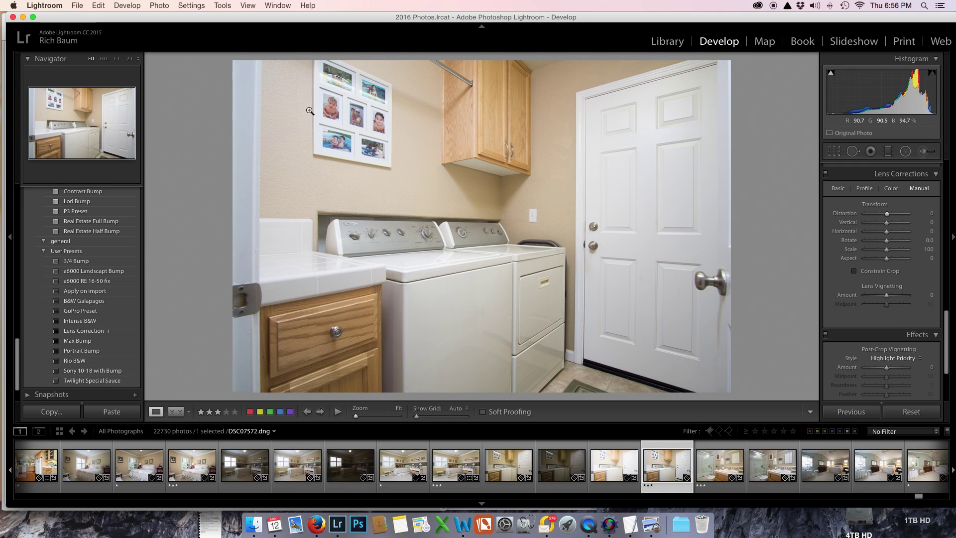
key(alt)
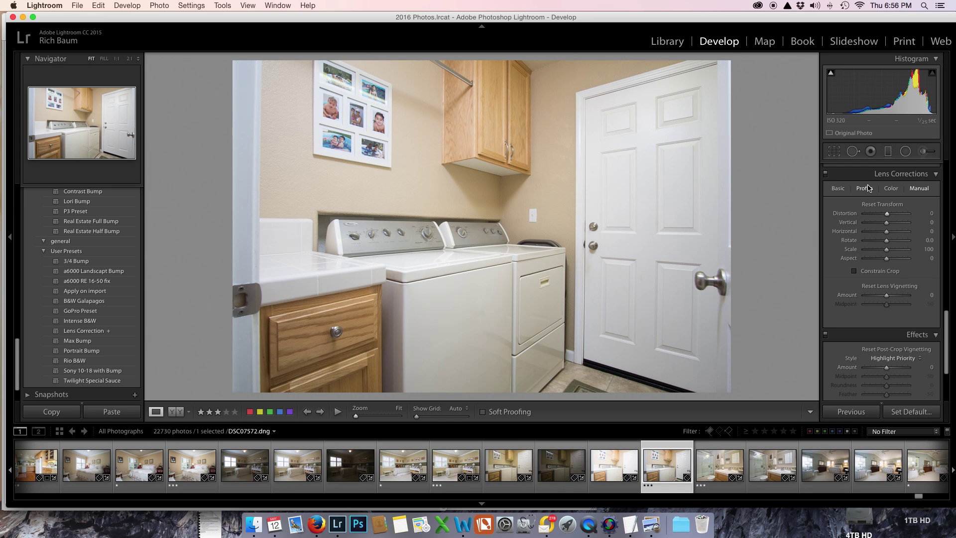
key(super+alt+o)
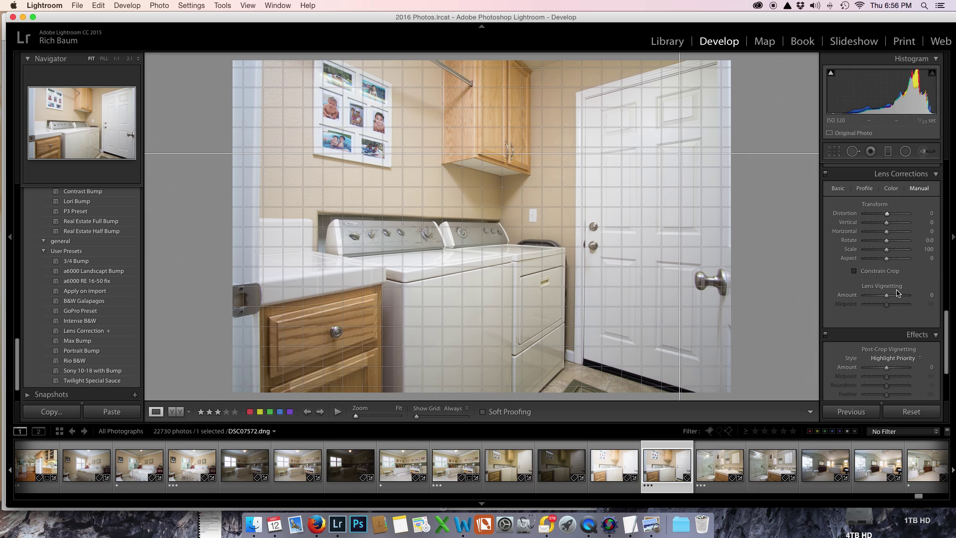
click(888, 215)
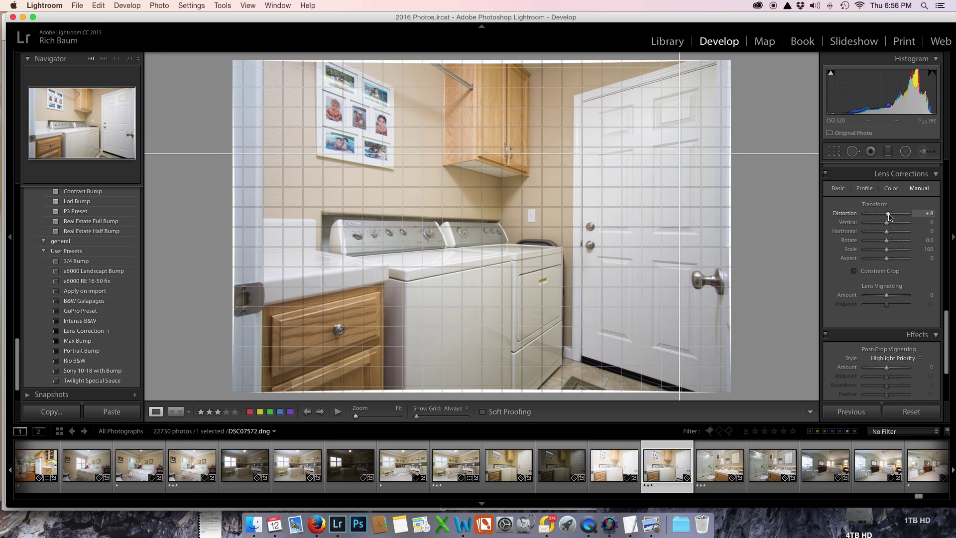
drag(889, 216, 891, 216)
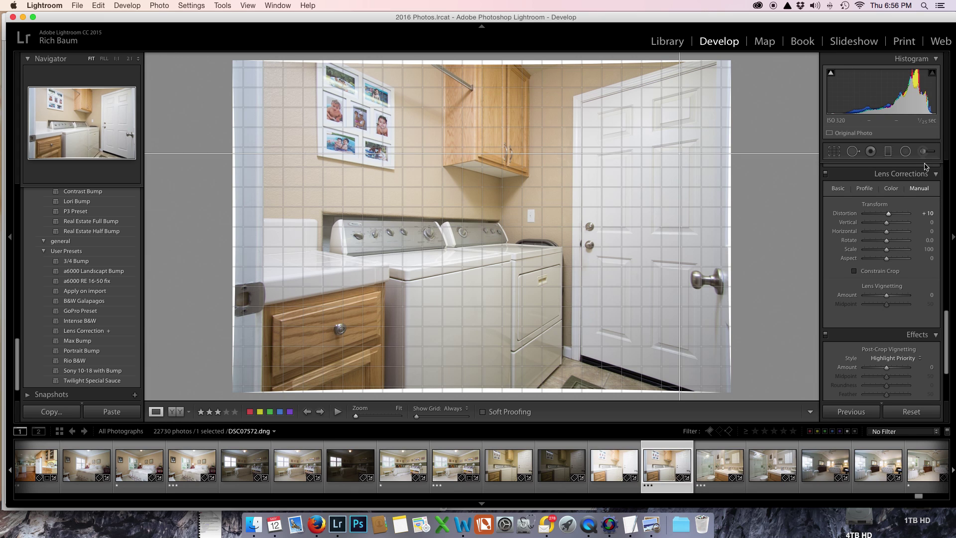
Crop the laundry room photo at the original aspect to exclude the door jamb and doorknob, and hide the grid.
click(833, 151)
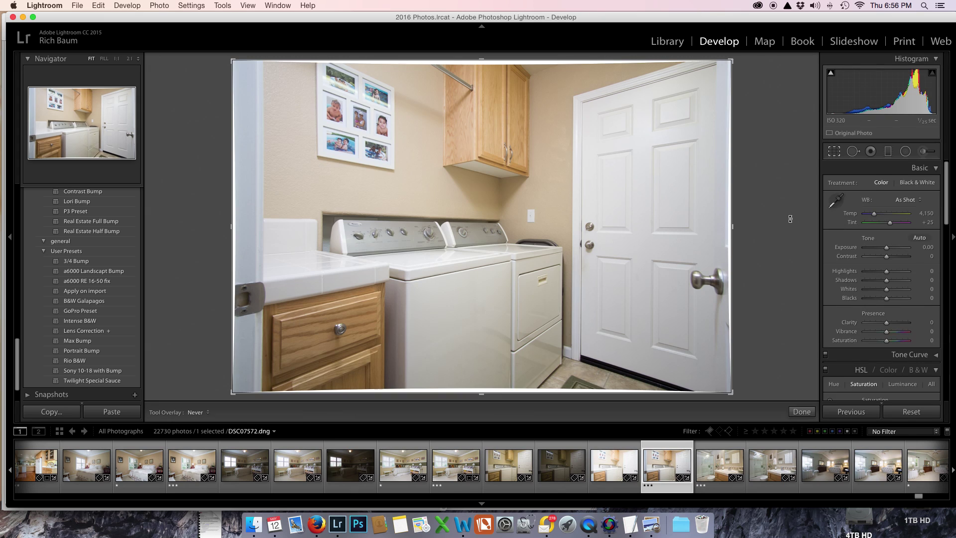
drag(731, 225, 701, 232)
drag(261, 230, 285, 233)
drag(415, 236, 413, 255)
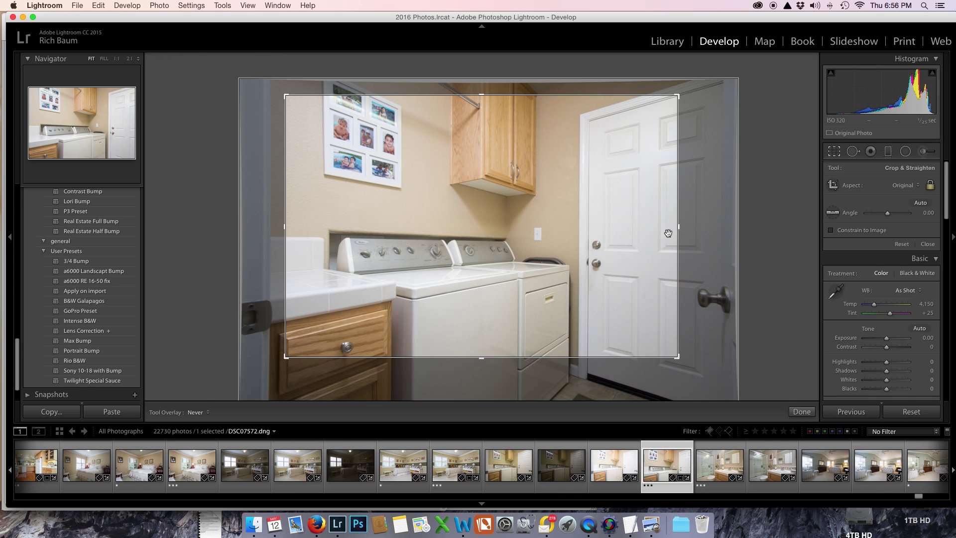
key(Return)
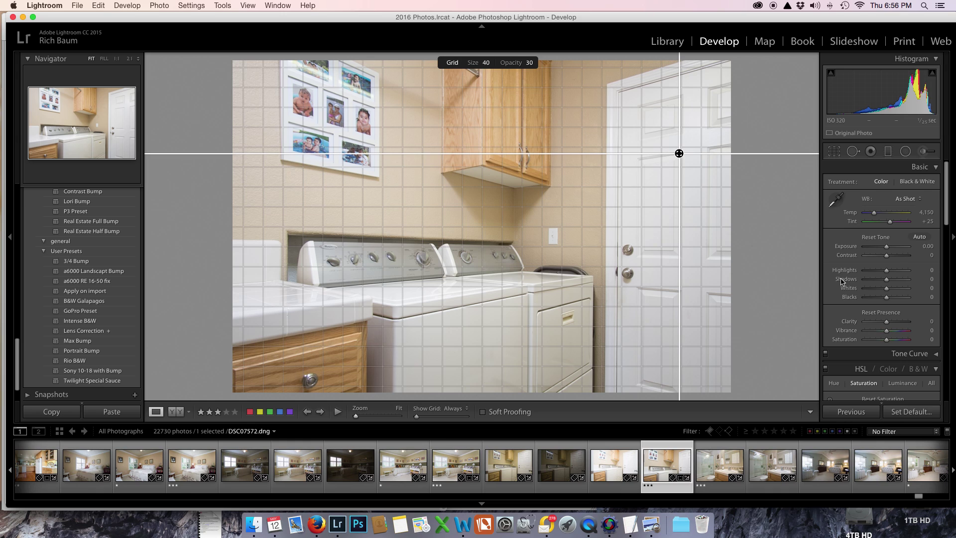
key(super+alt+o)
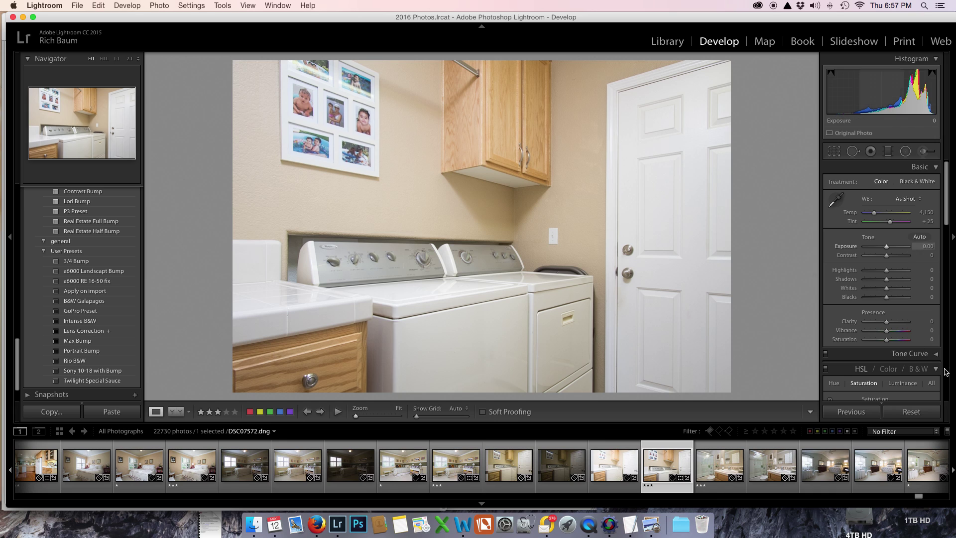
right_click(586, 520)
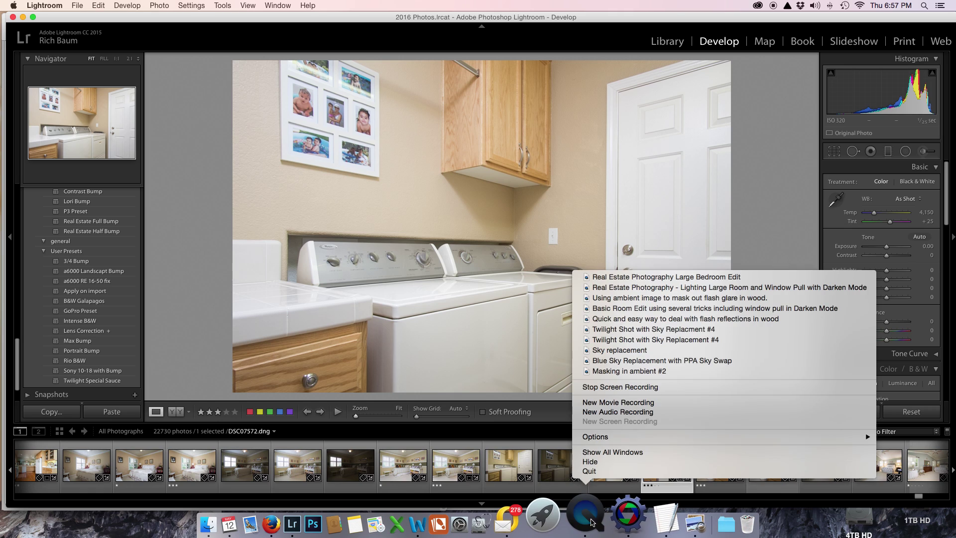